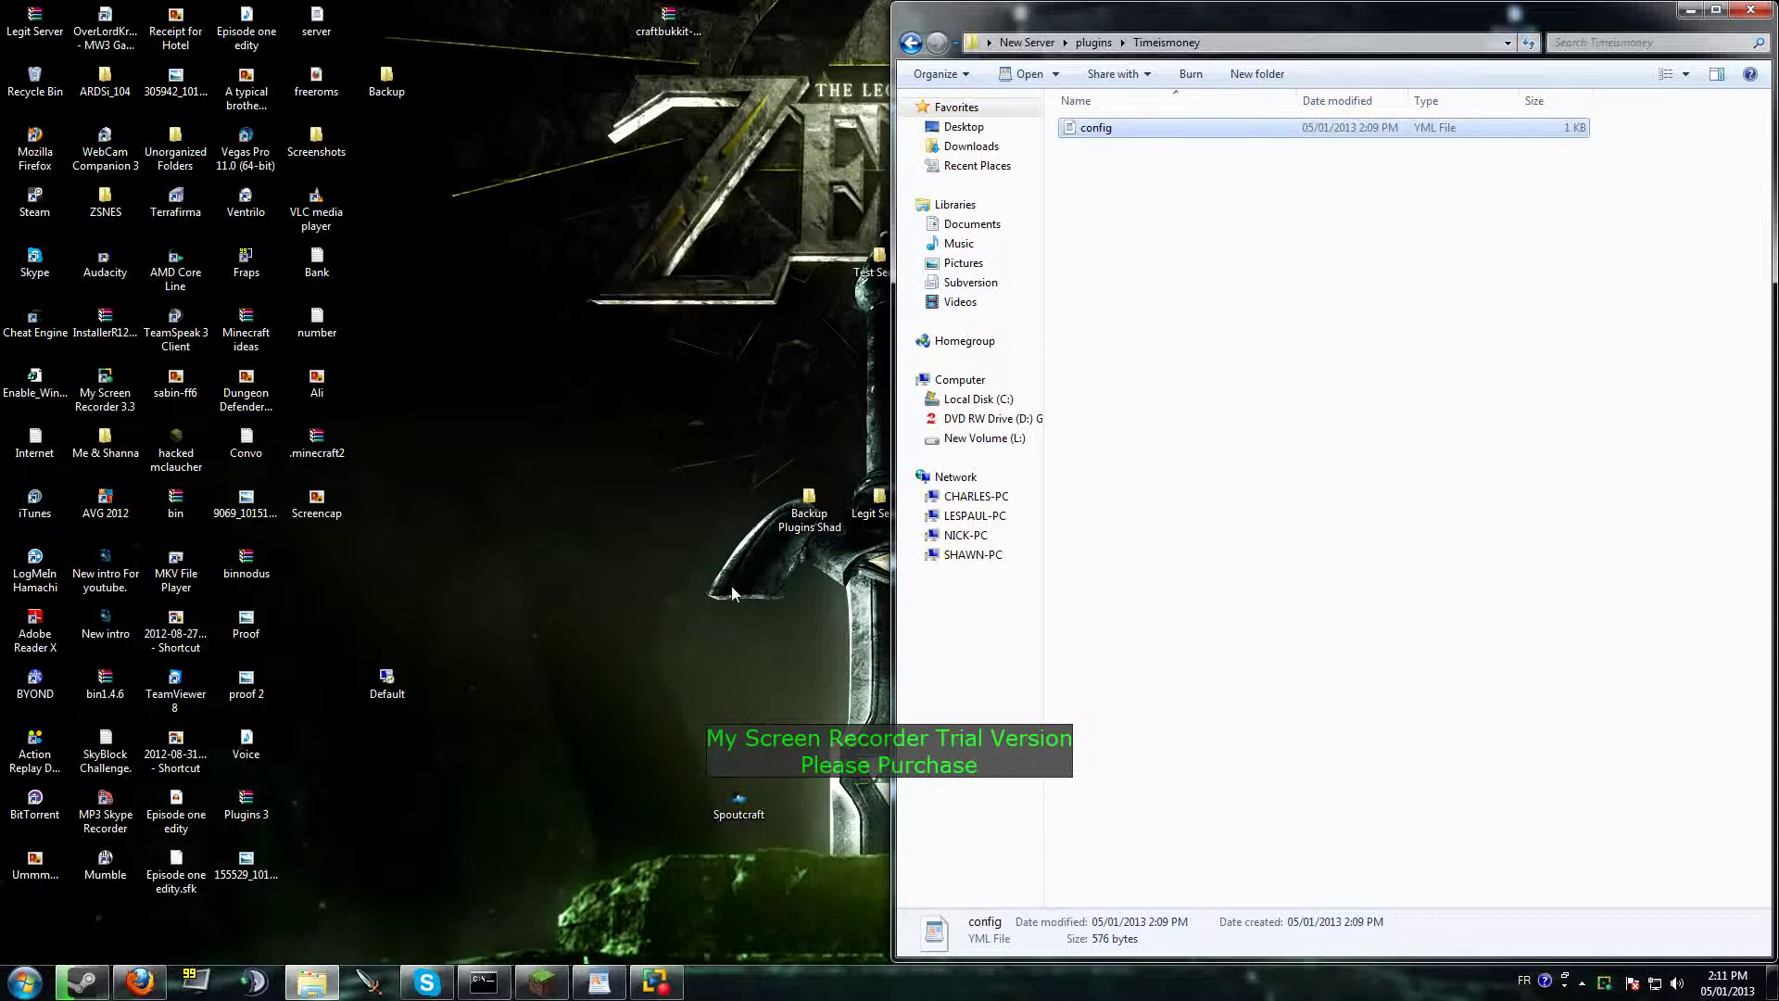
Go up to plugins and open Timeismoney's config.yml in WordPad.
click(910, 42)
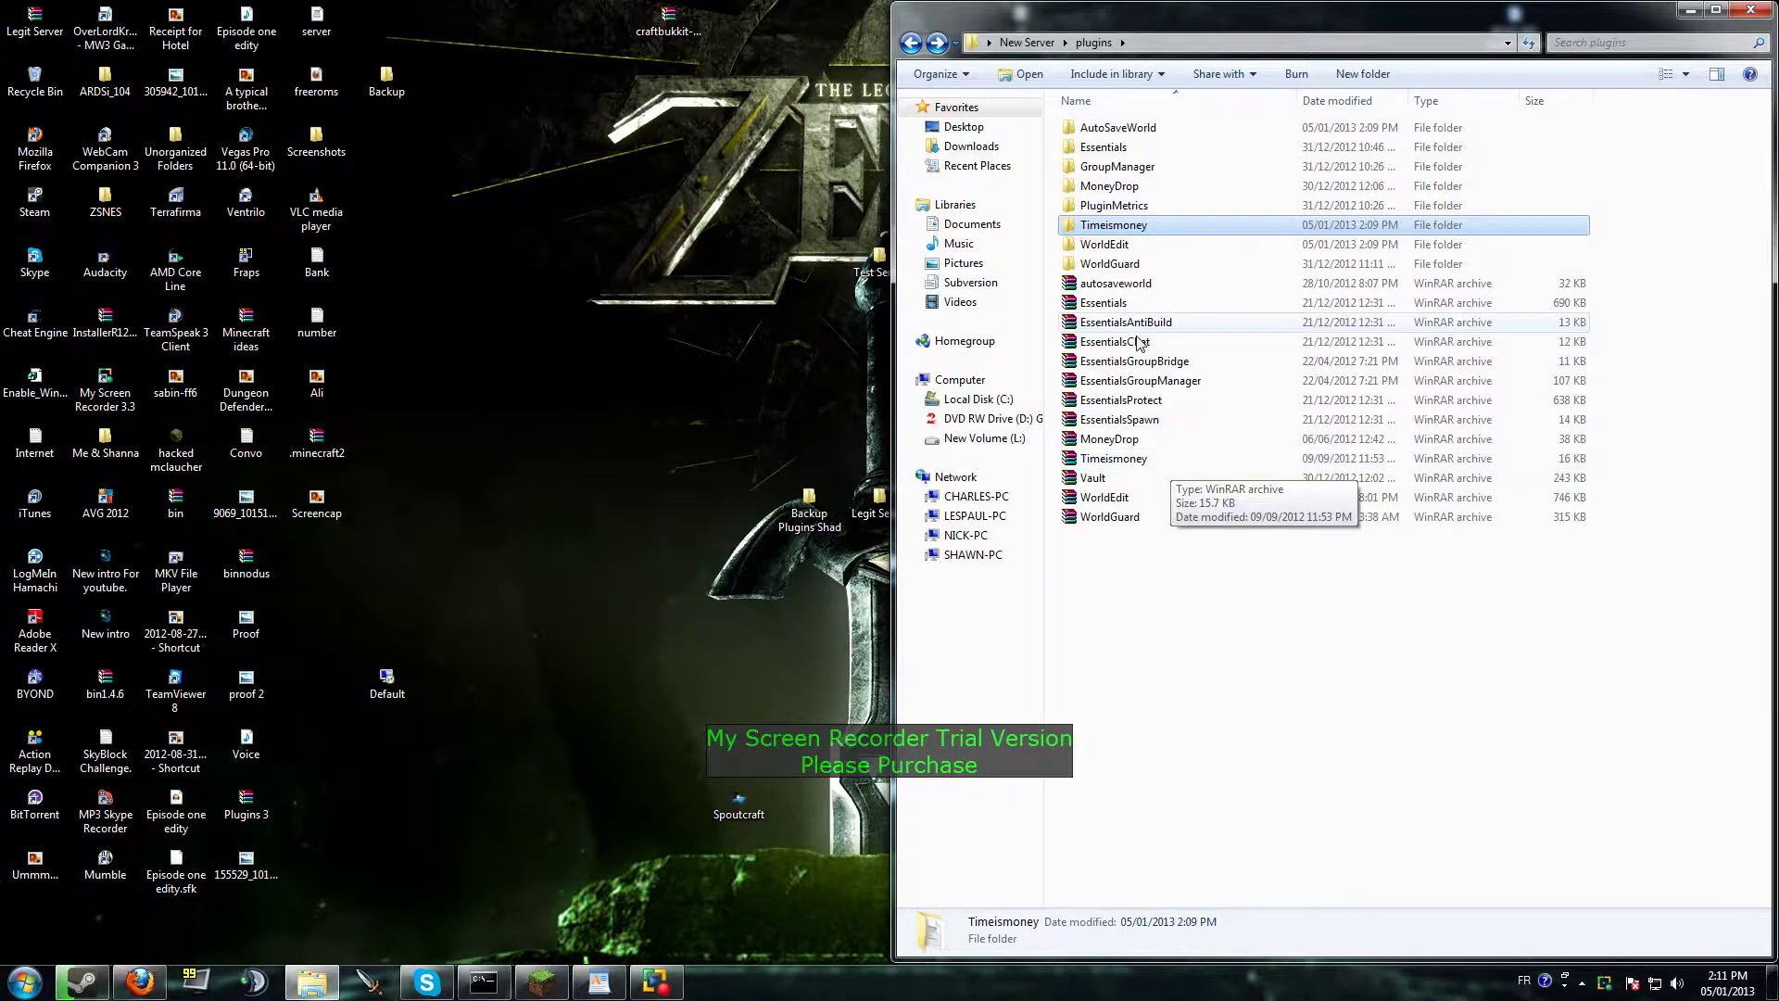
double_click(1129, 231)
double_click(1097, 128)
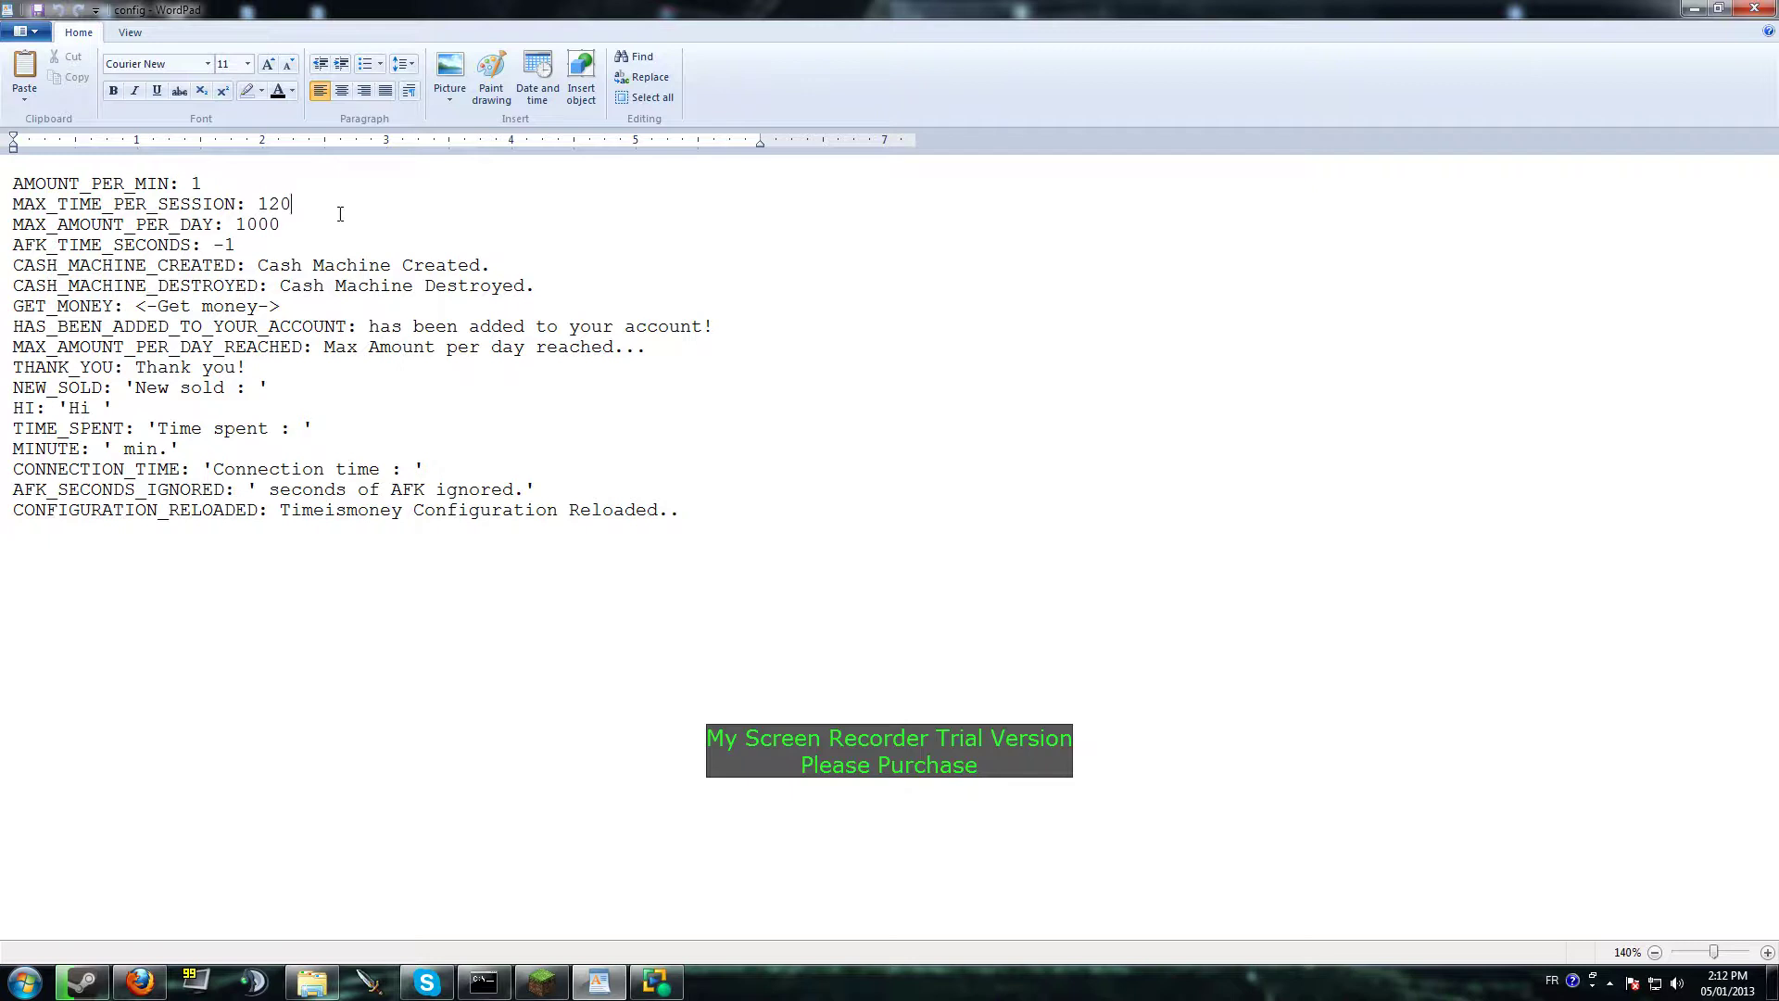
drag(309, 224, 24, 185)
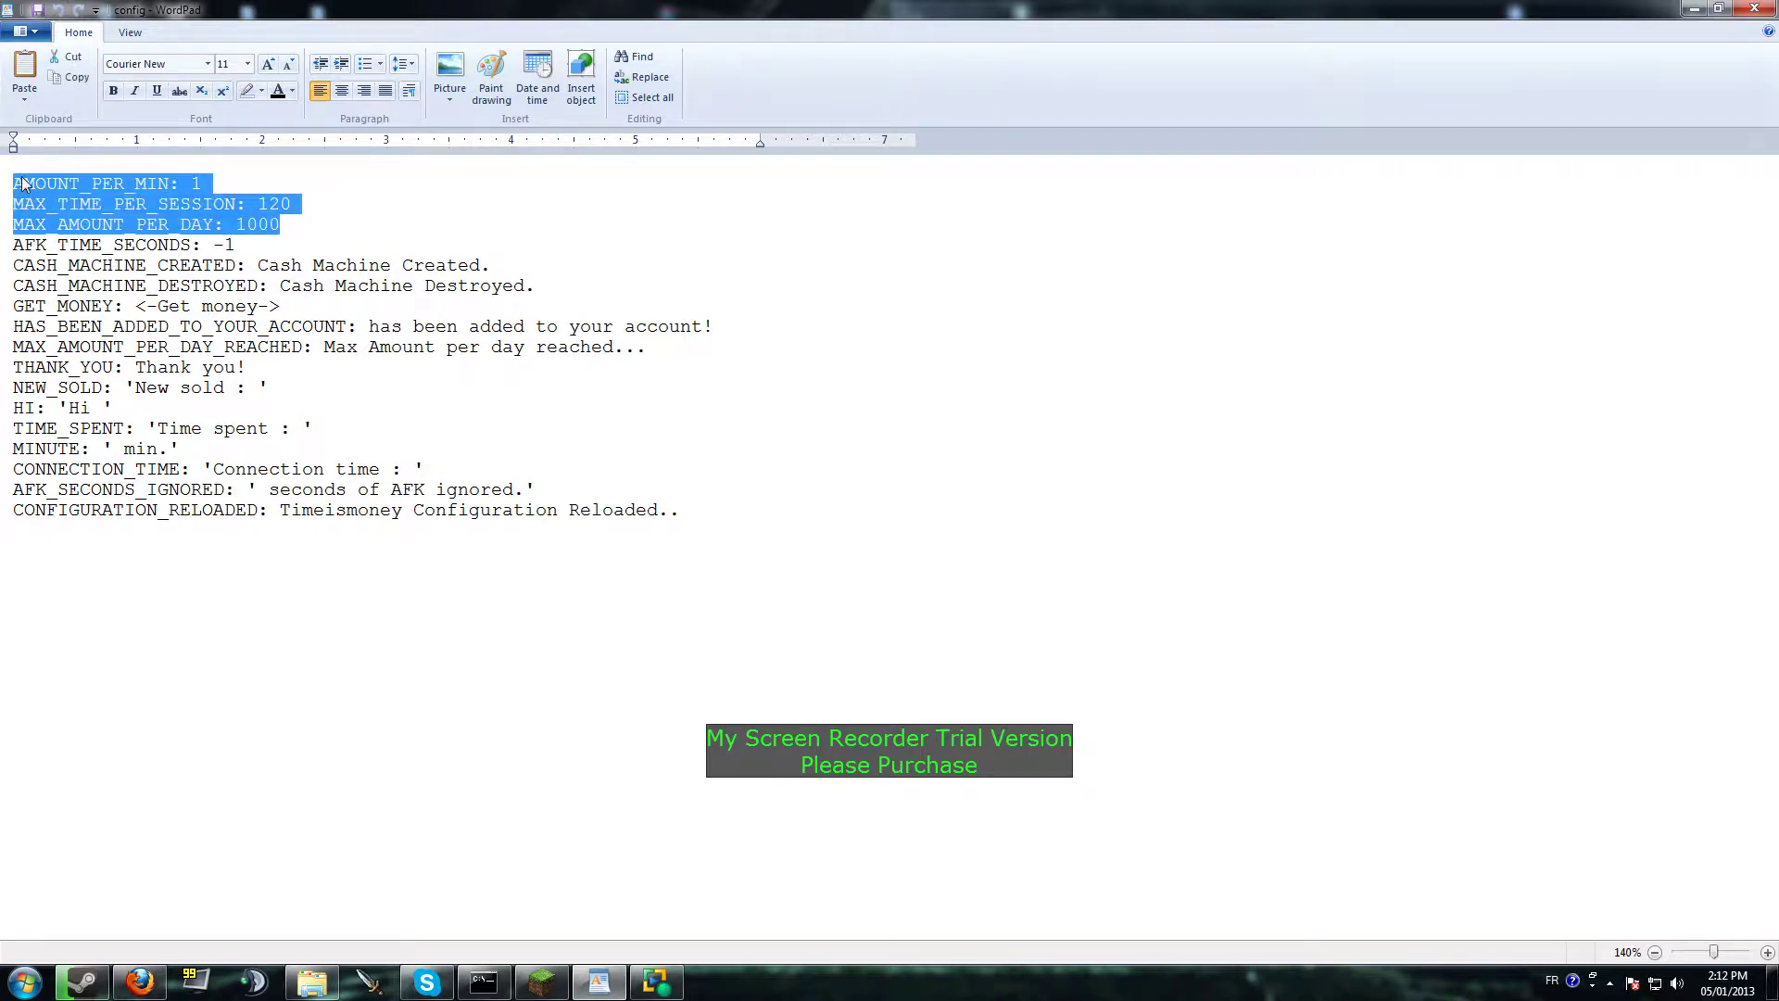
click(213, 182)
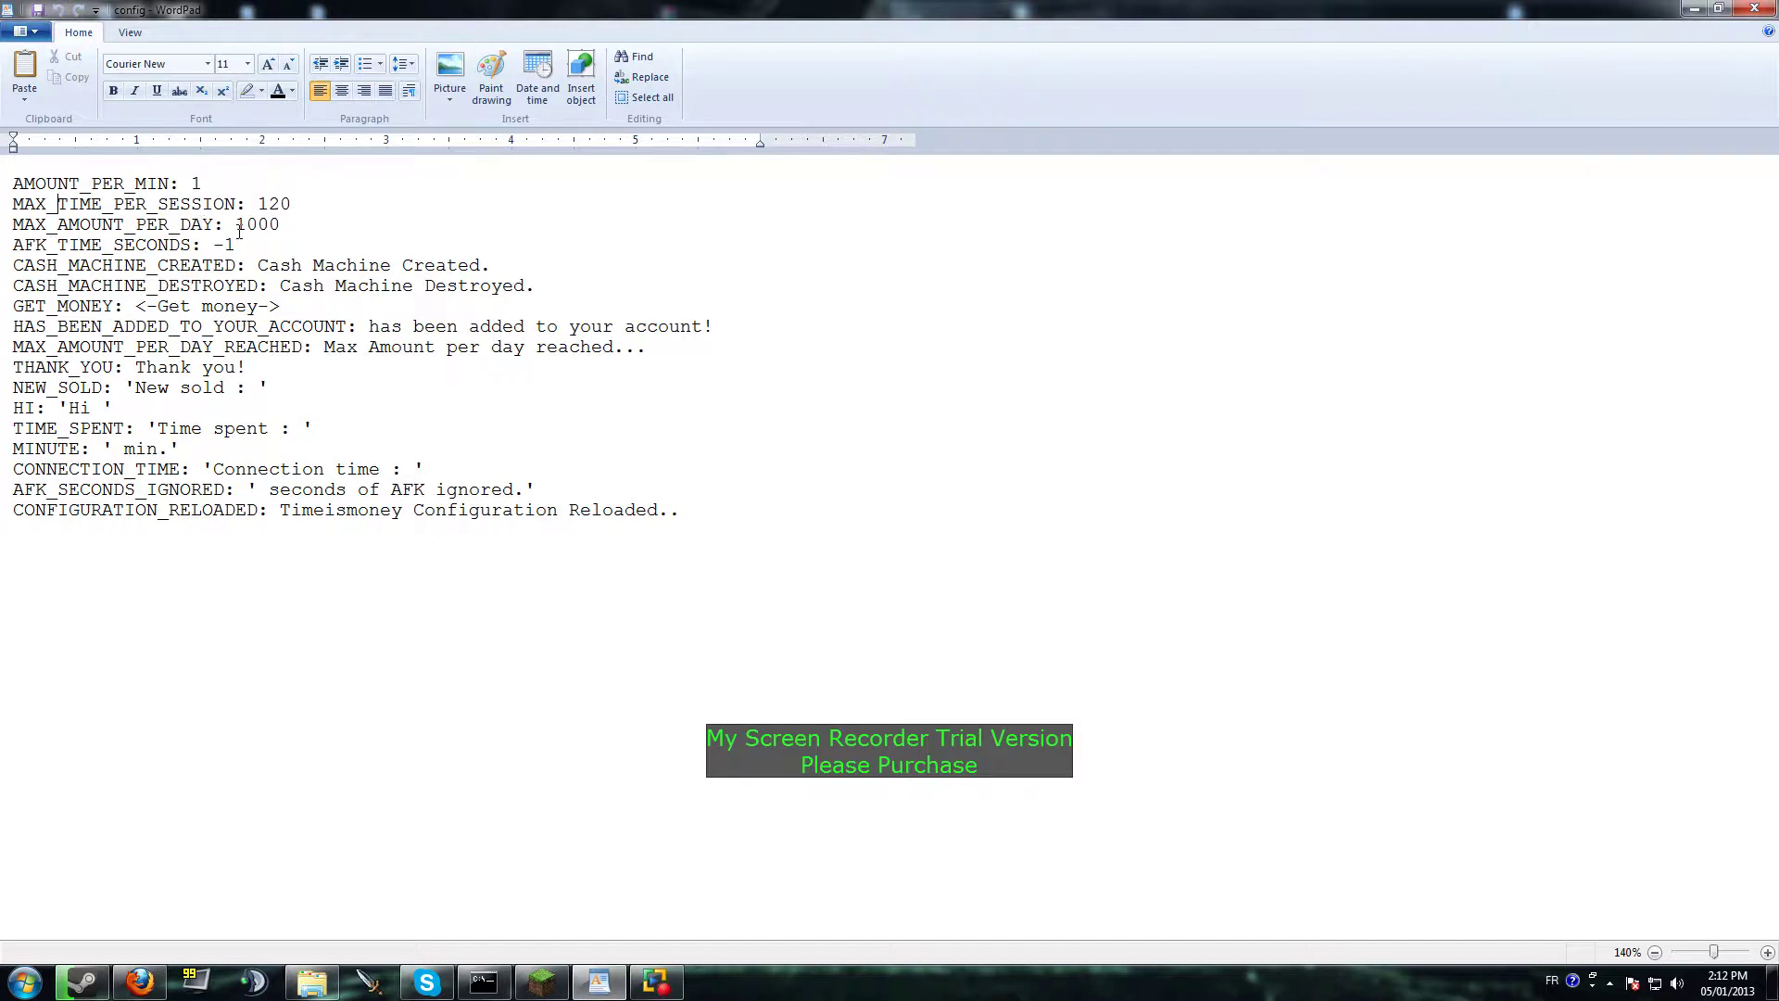
drag(240, 224, 324, 227)
click(324, 223)
drag(235, 223, 312, 230)
click(309, 227)
double_click(196, 183)
click(213, 184)
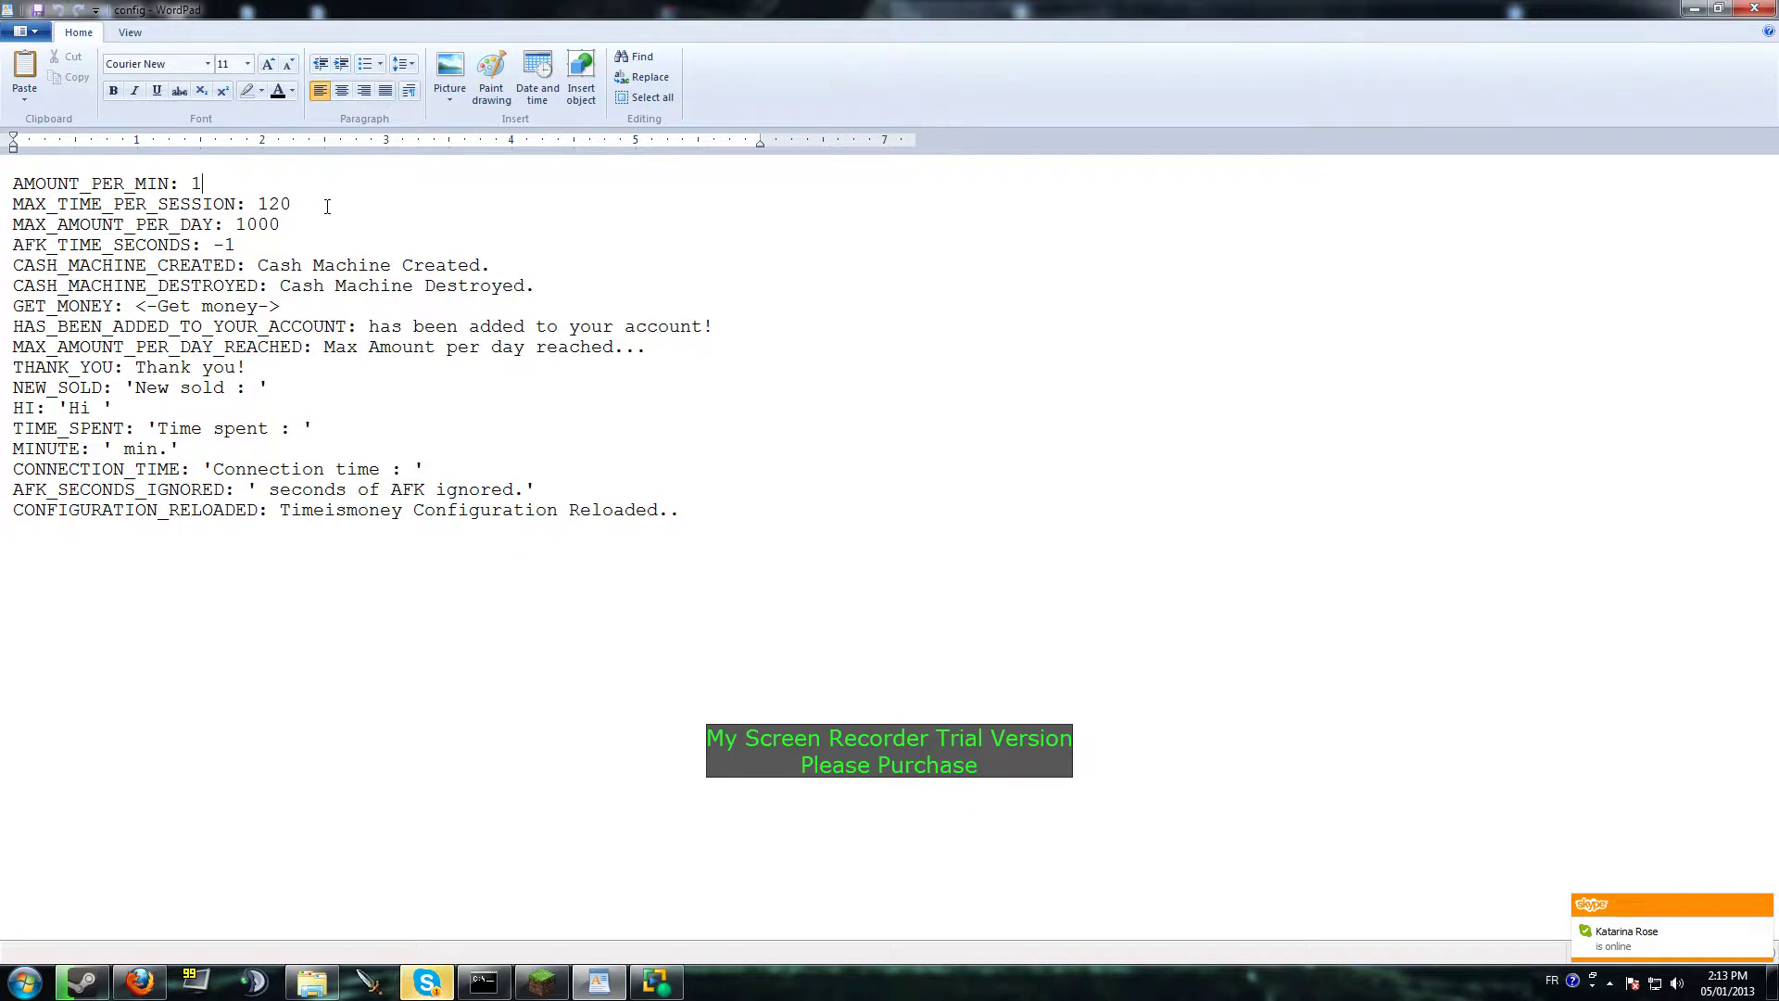
Select and deselect the MAX_TIME_PER_SESSION value 120, leaving the config unedited.
double_click(271, 204)
click(259, 205)
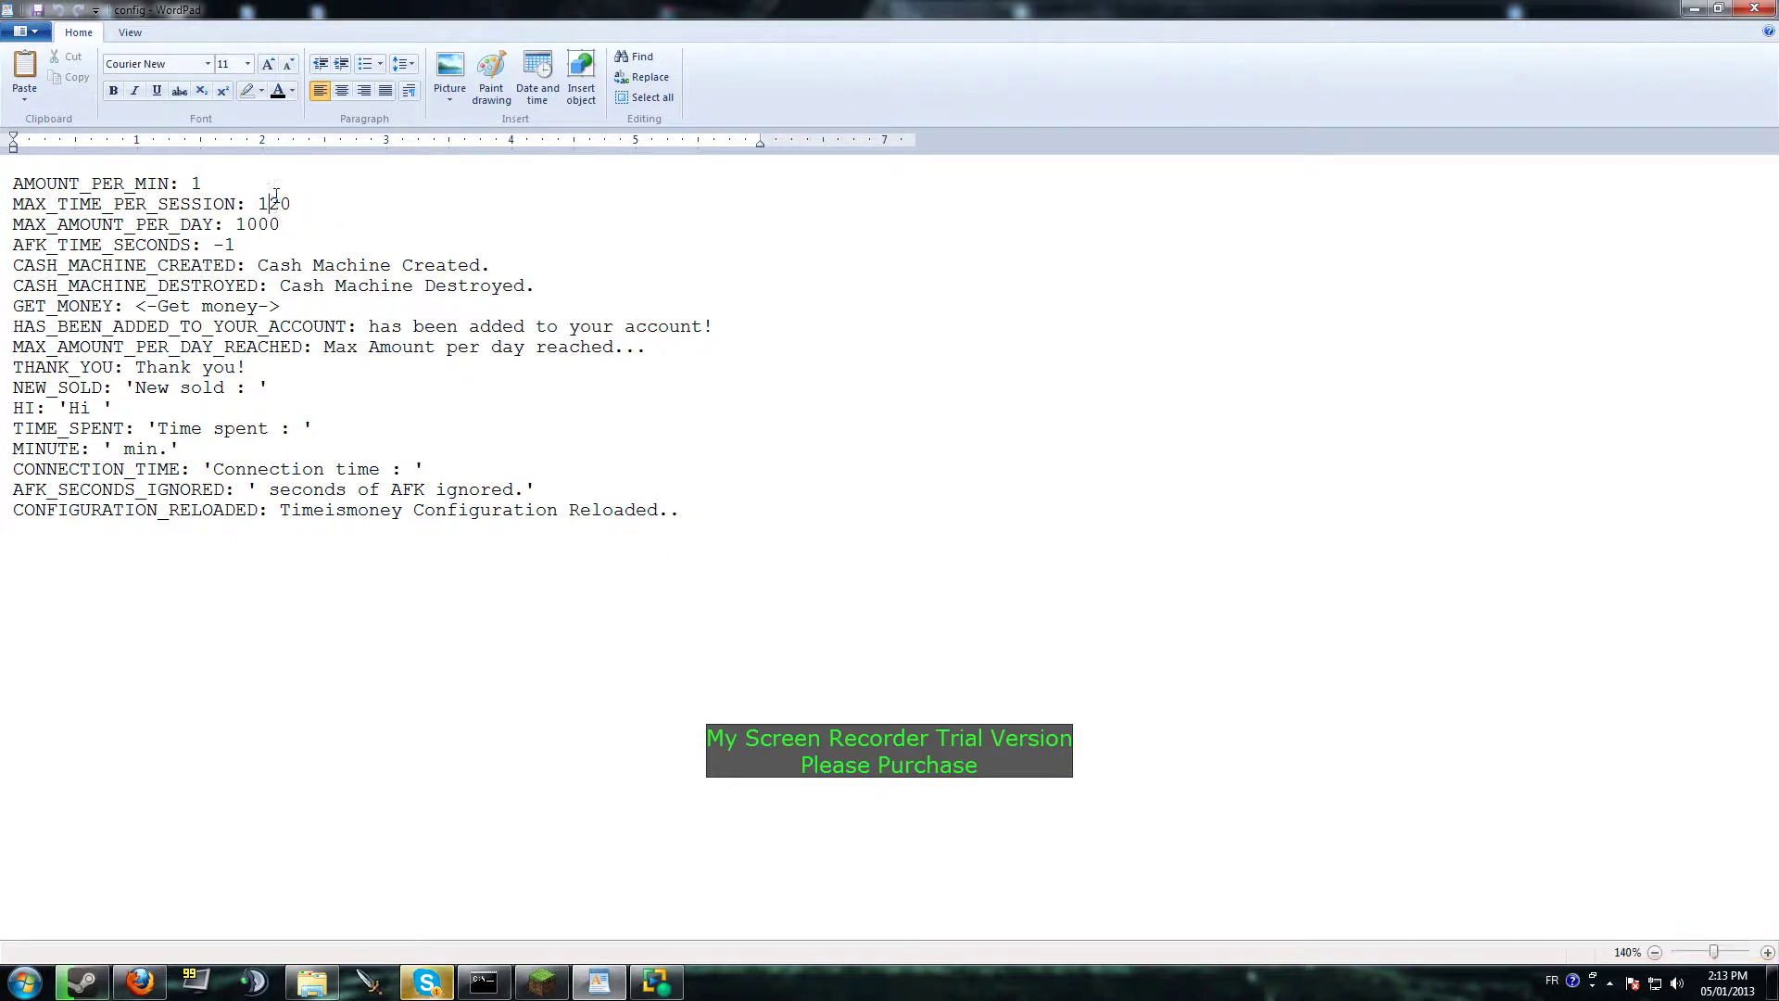
double_click(272, 203)
click(274, 203)
Minimize WordPad and join the Enjoy Friends! server in Minecraft.
click(1750, 10)
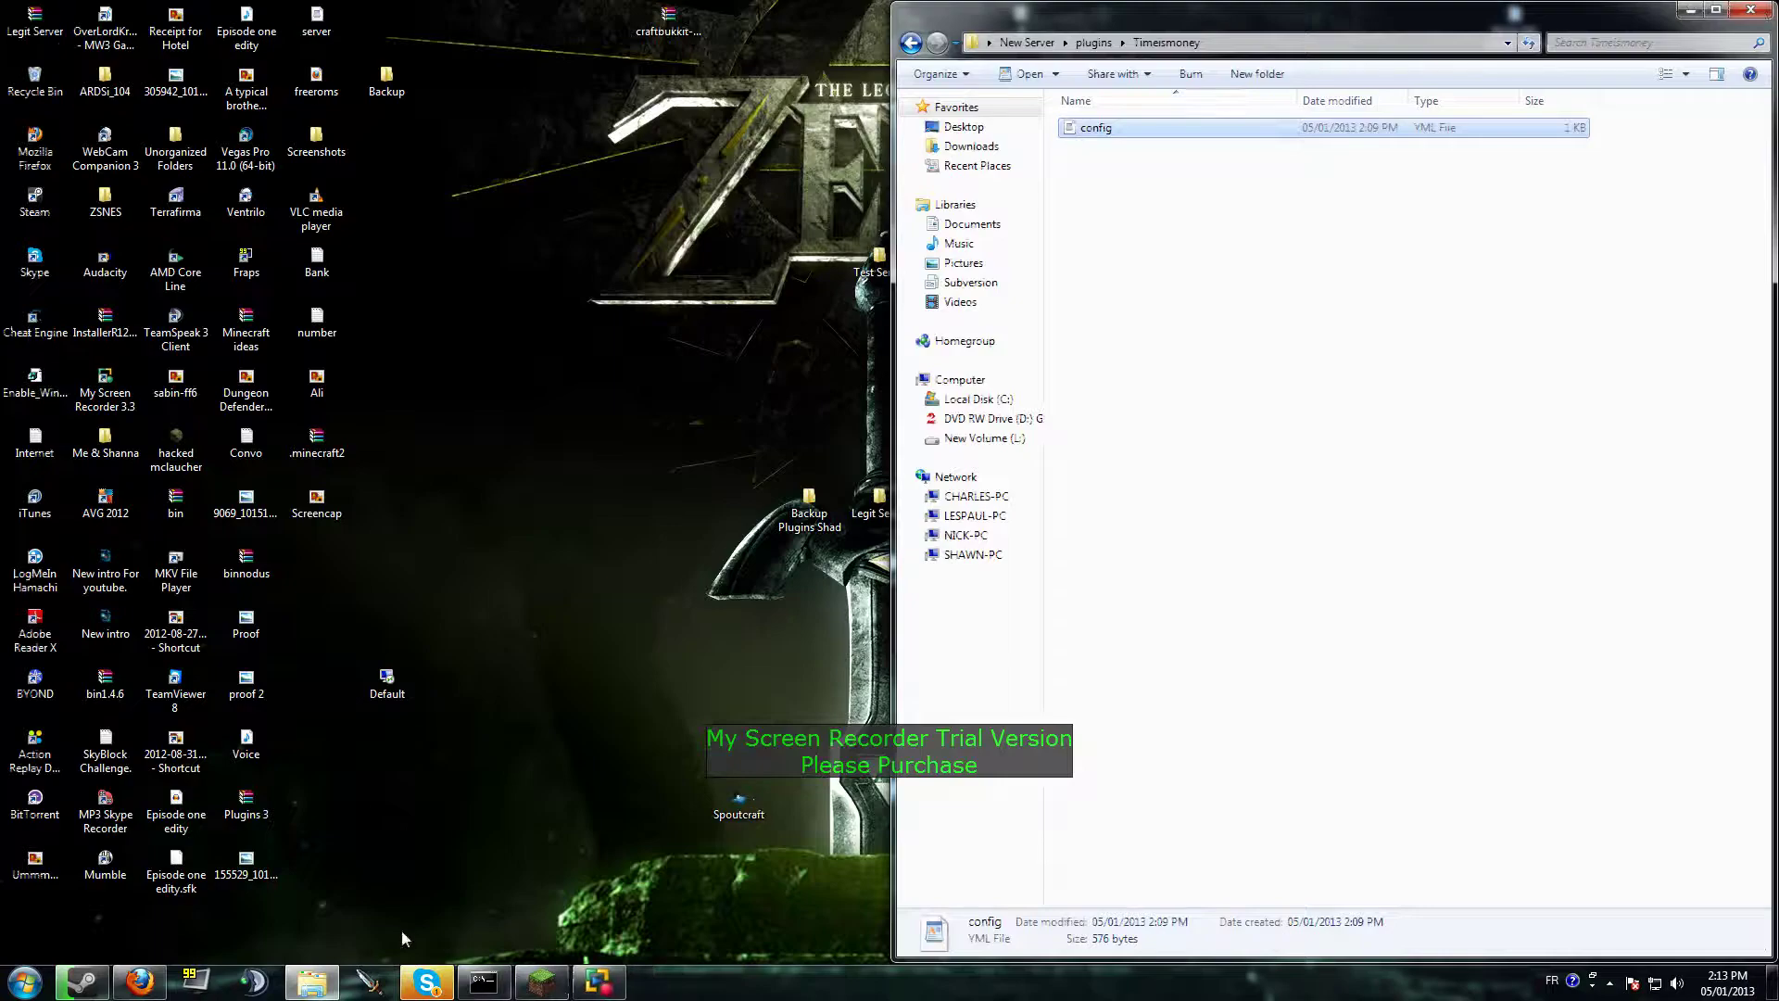
click(541, 983)
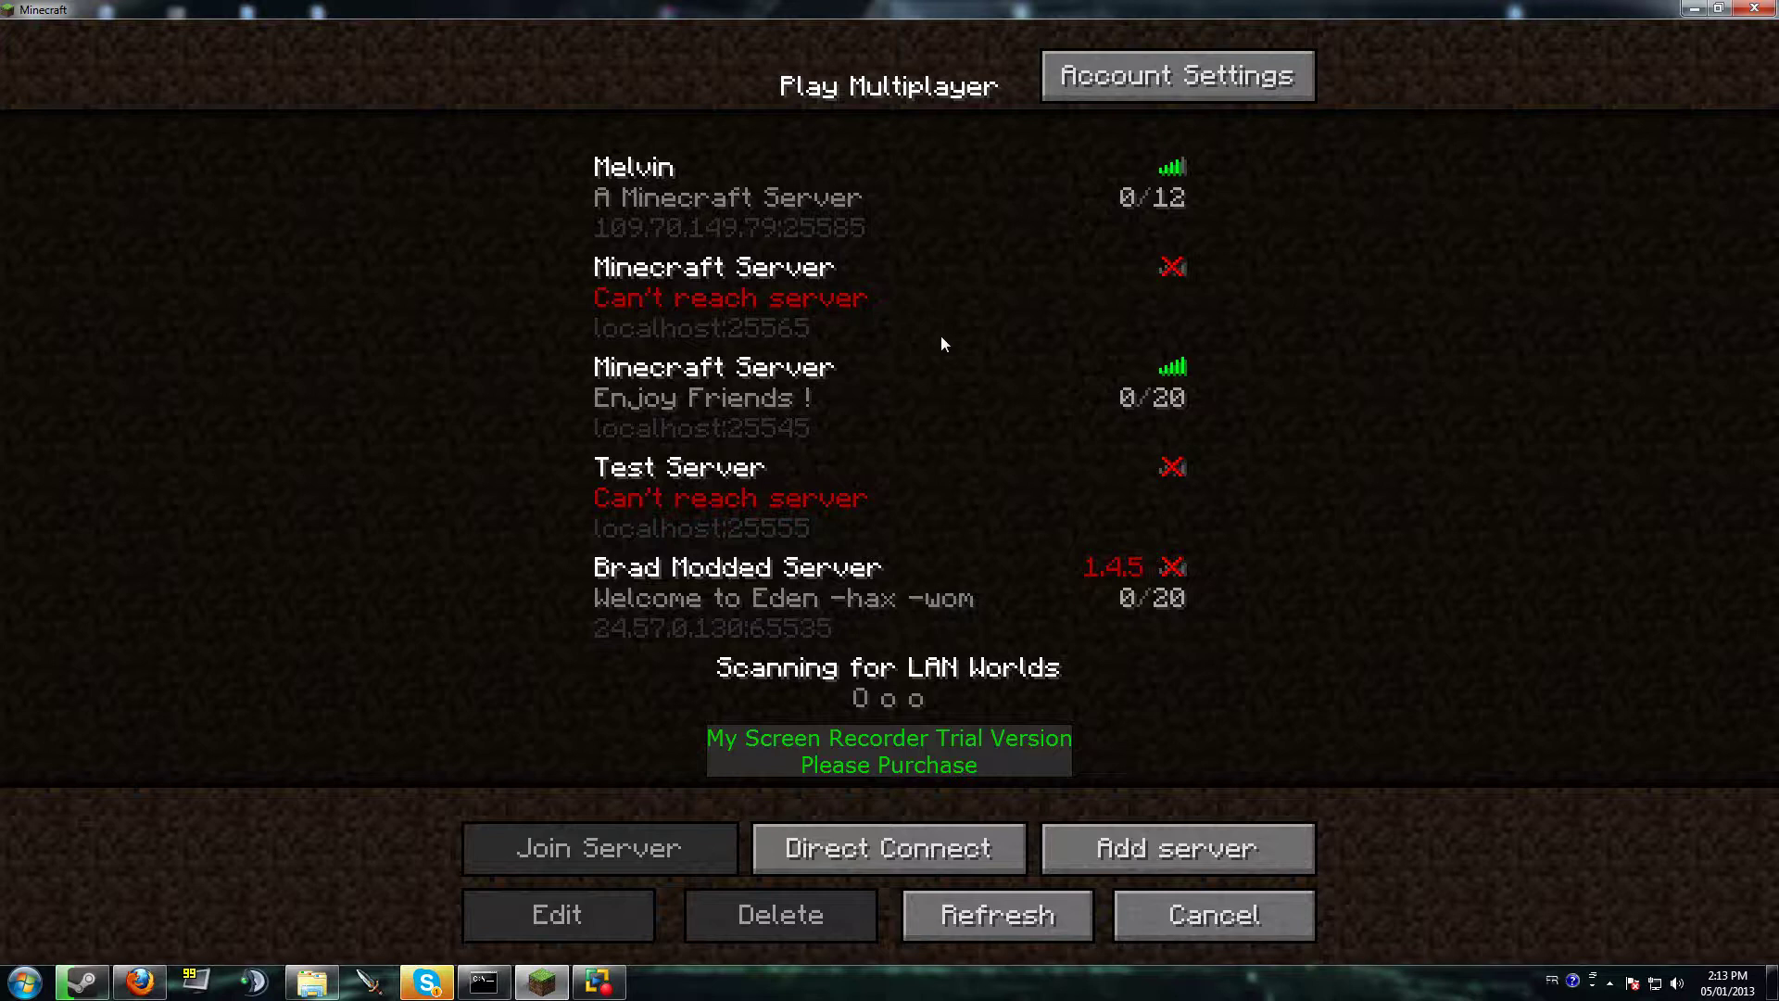
click(904, 411)
double_click(905, 411)
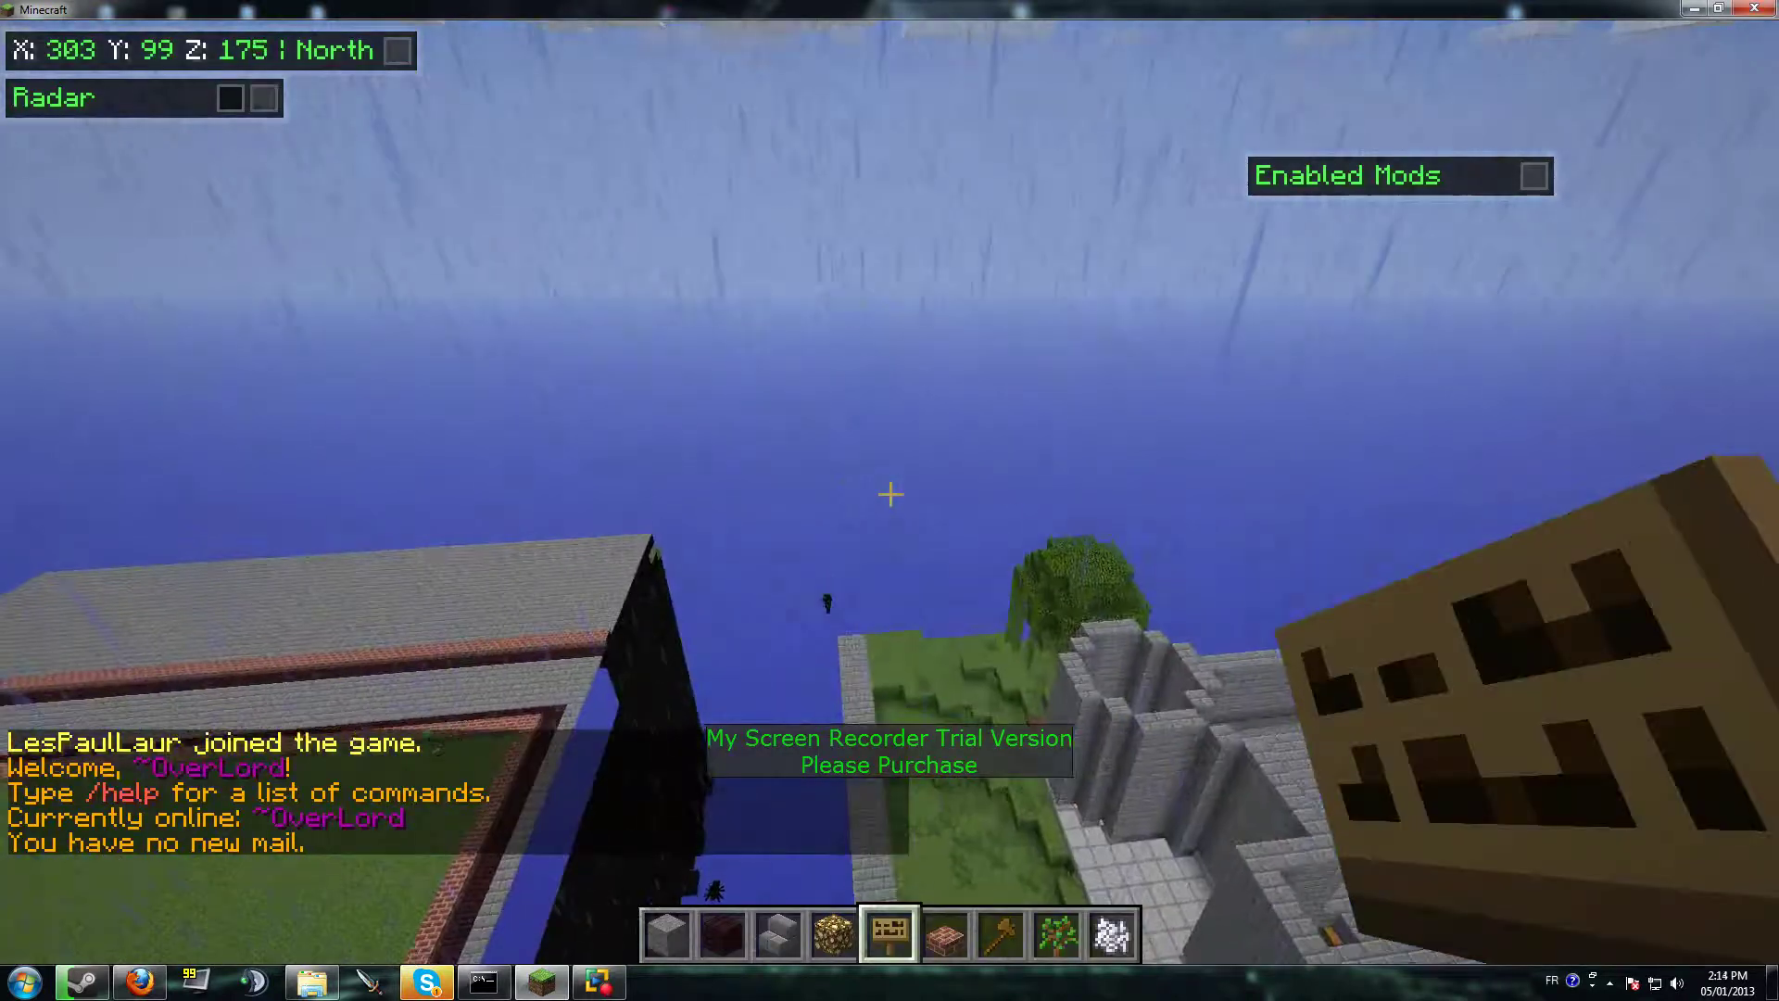
Fly over the town and plaza down to the brick-bordered lawn.
key(w)
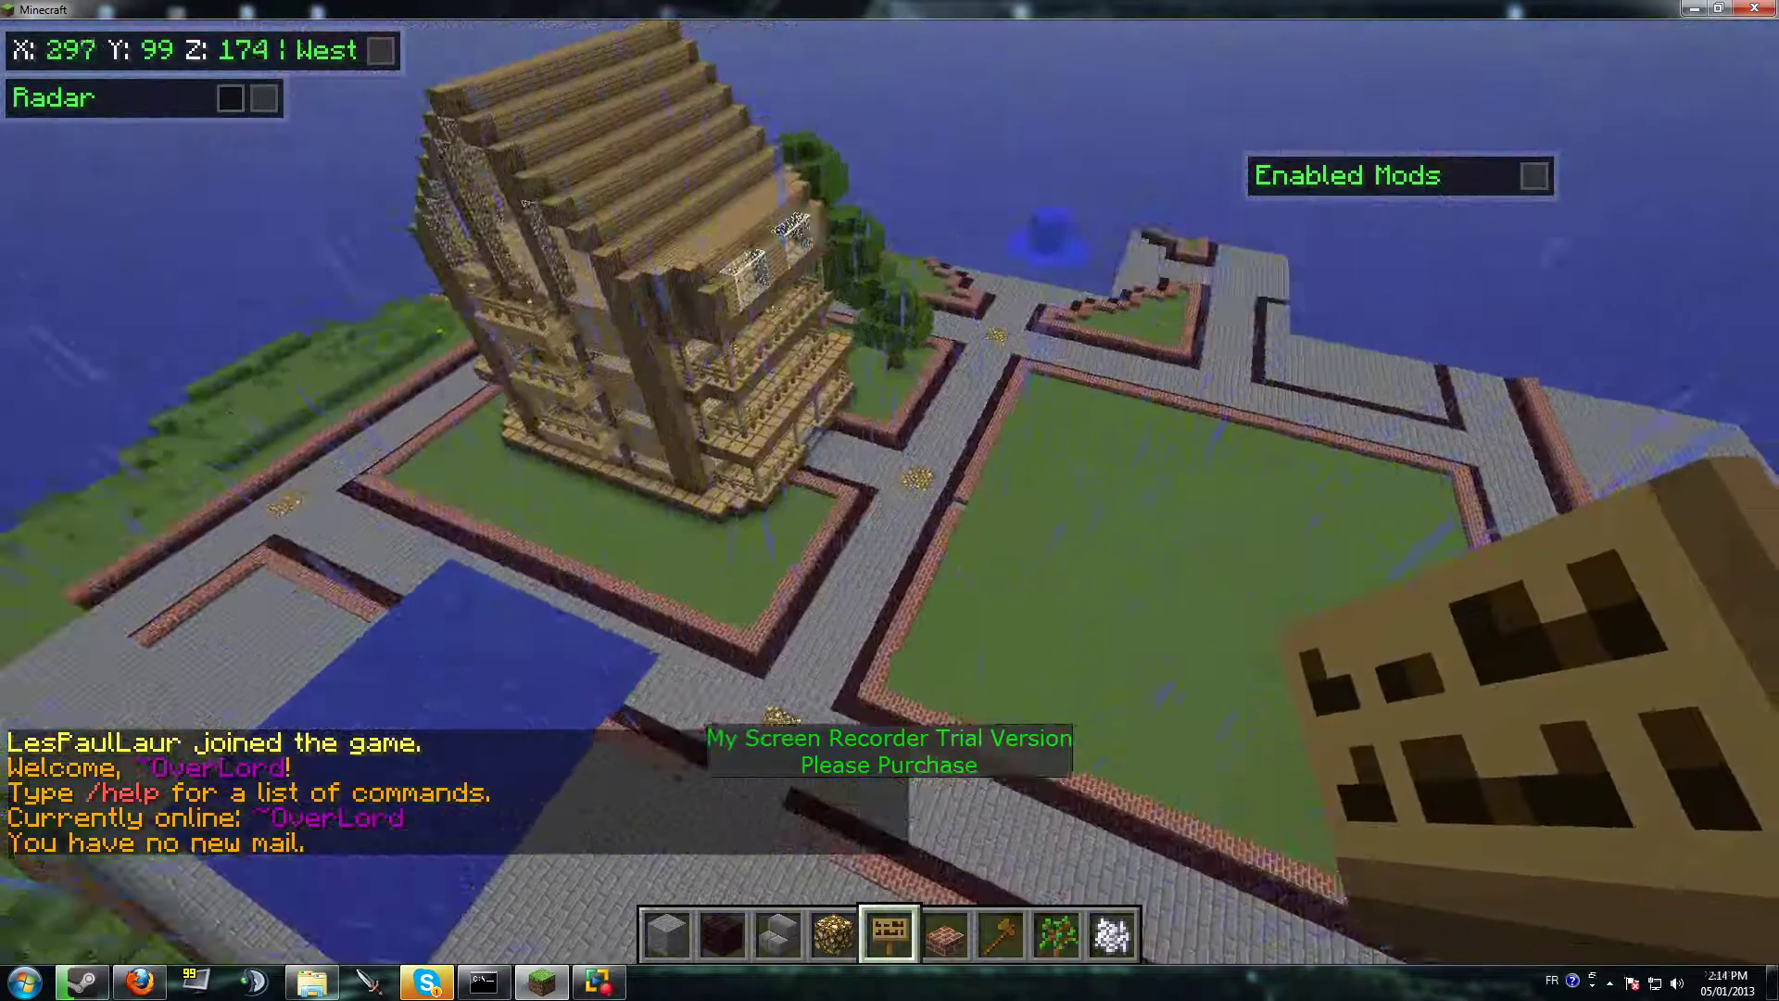
key(w)
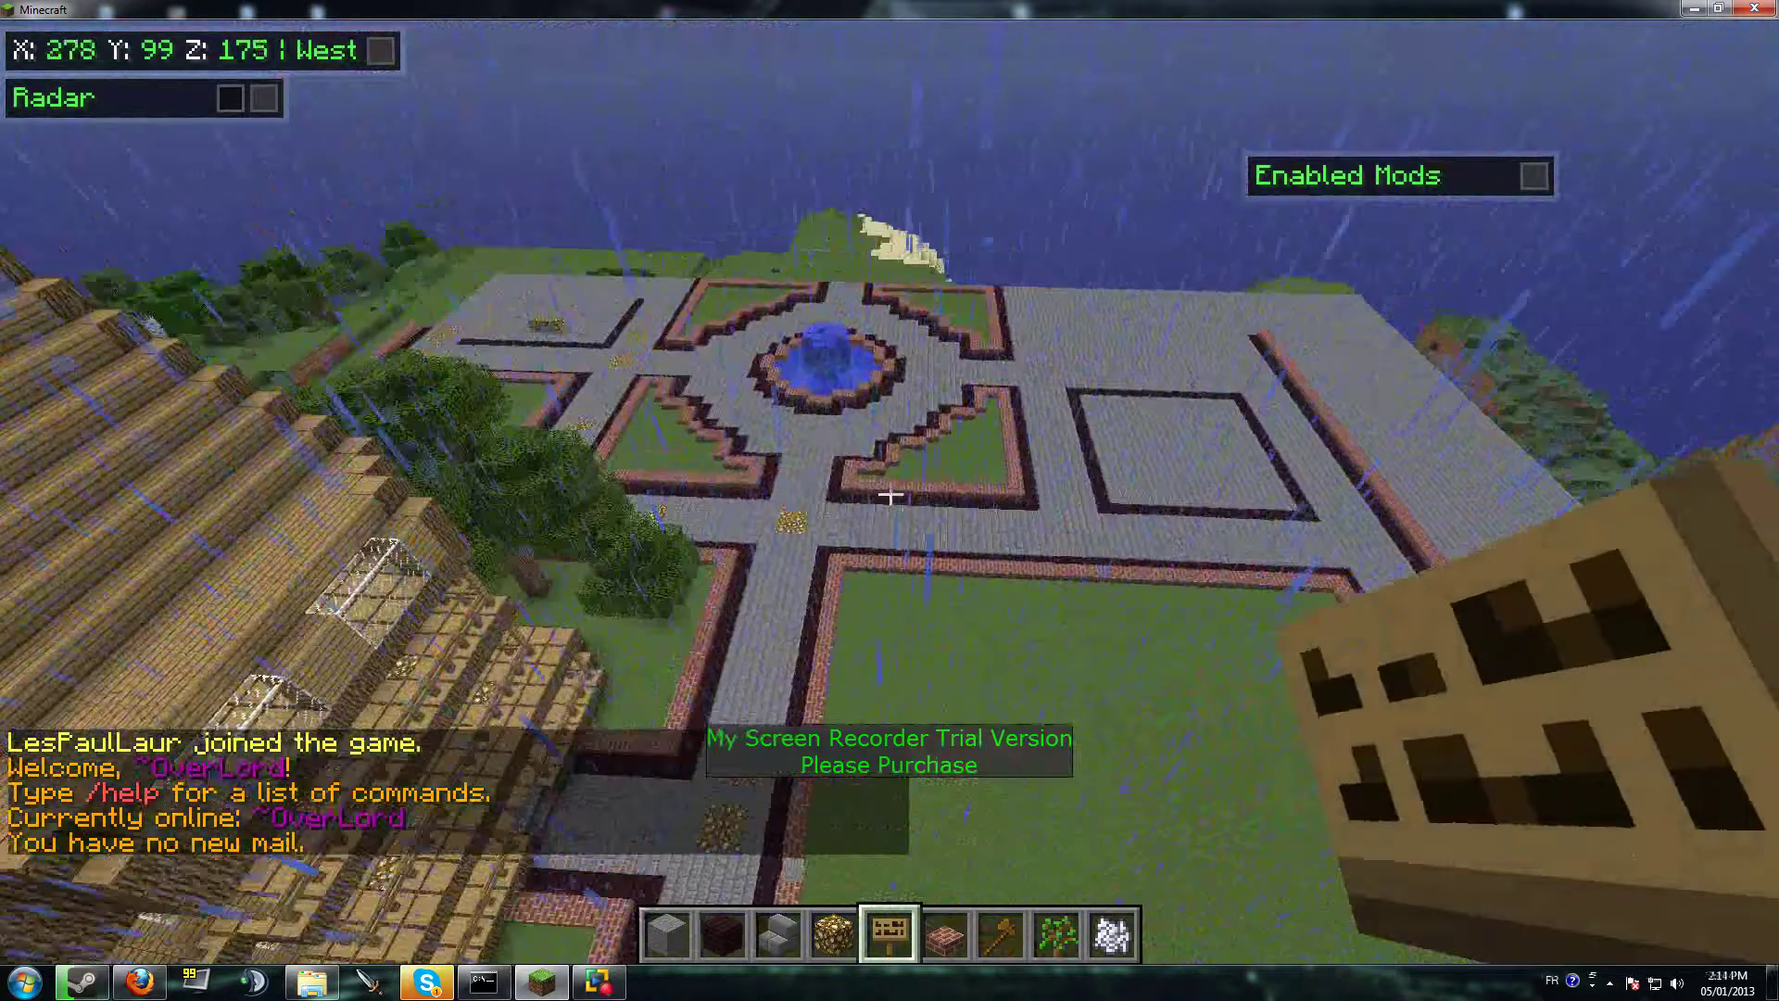
key(w)
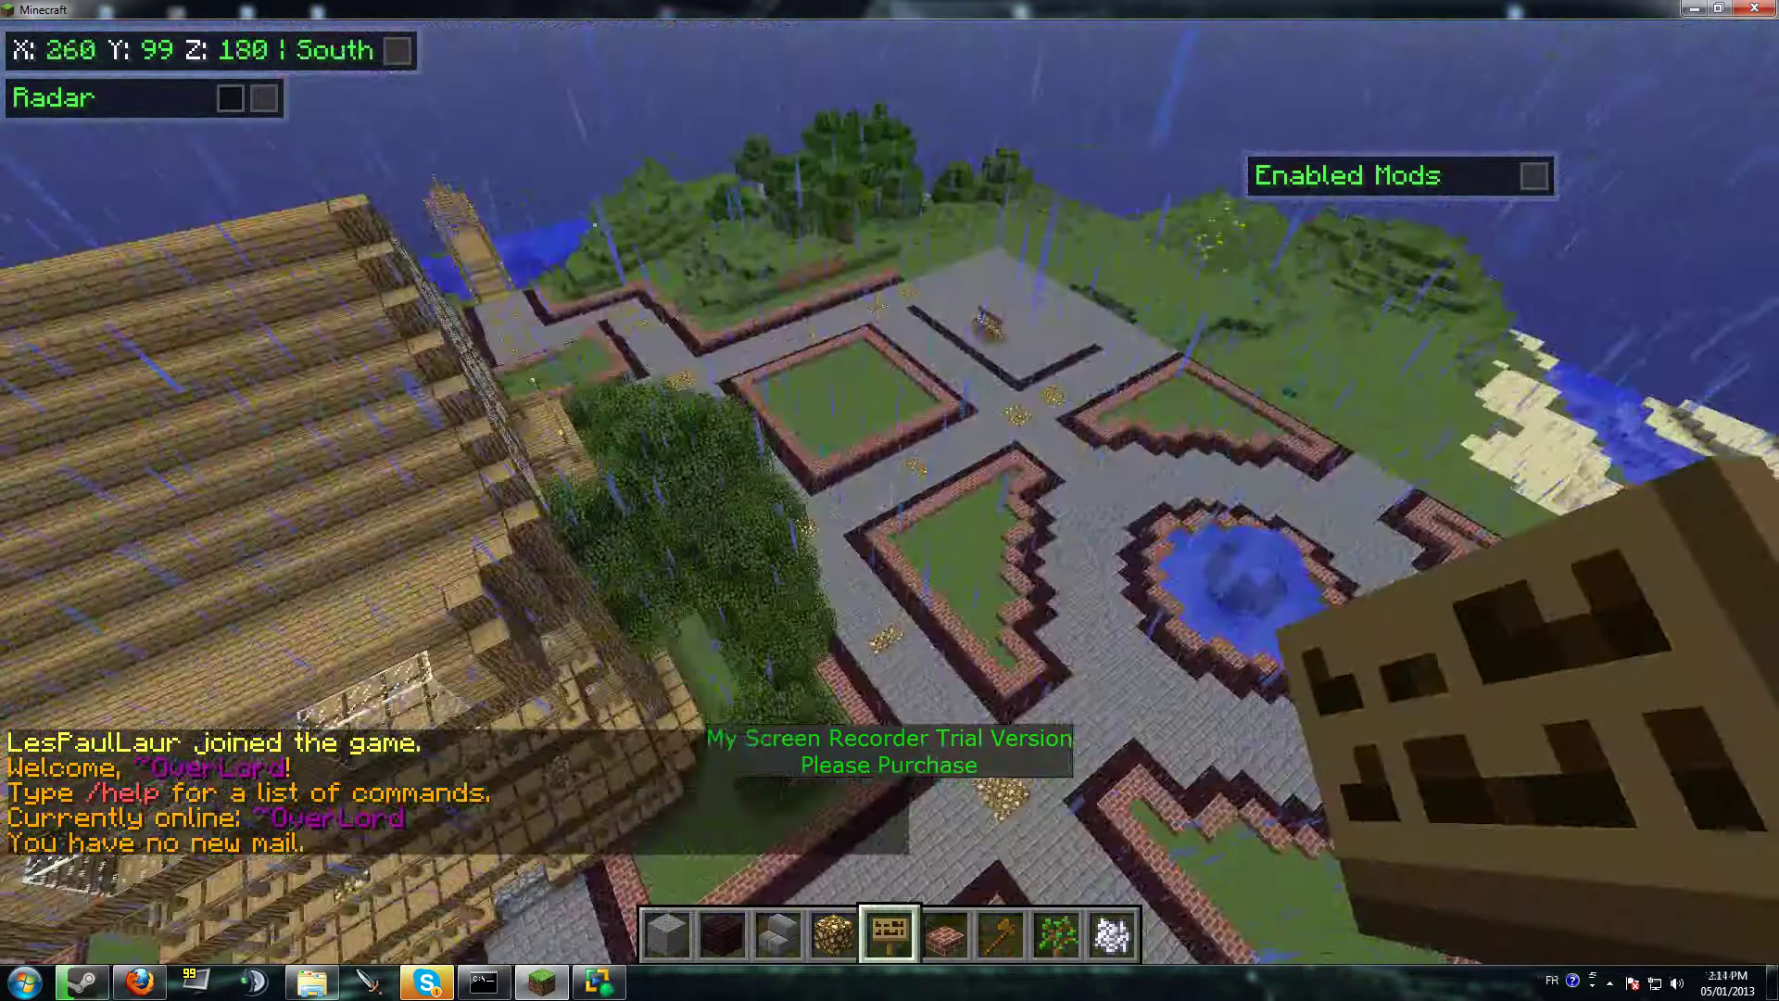
key(w)
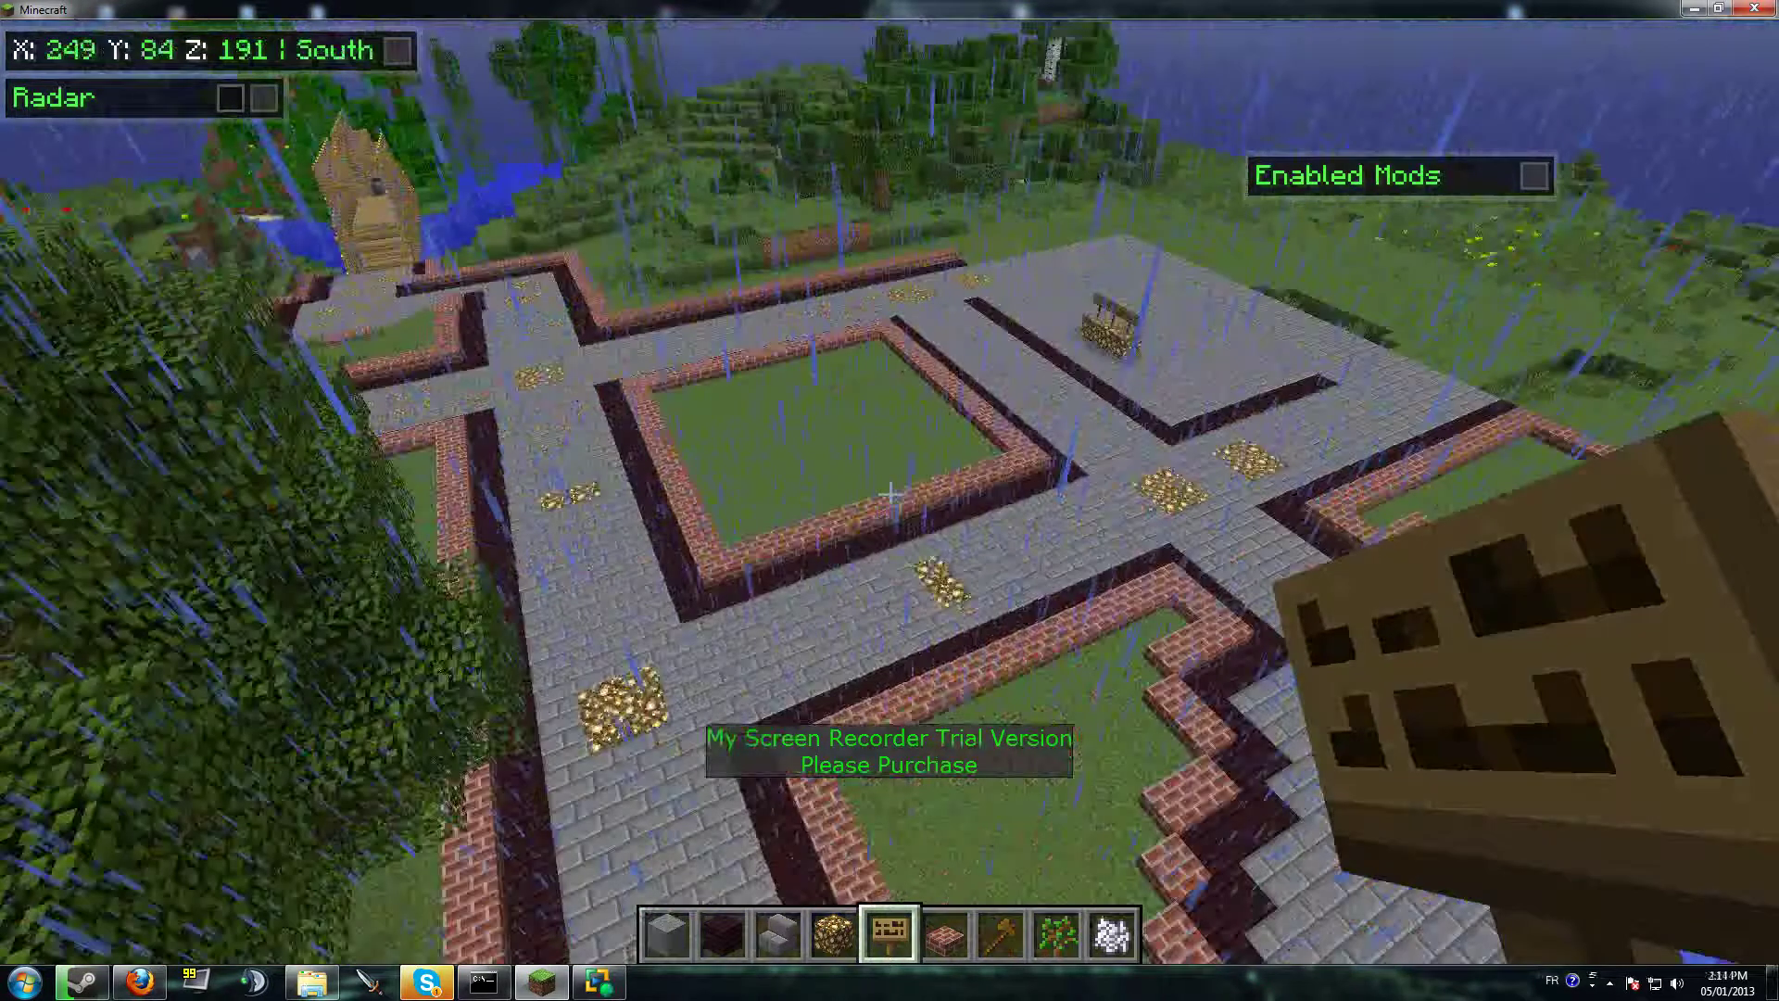
key(w)
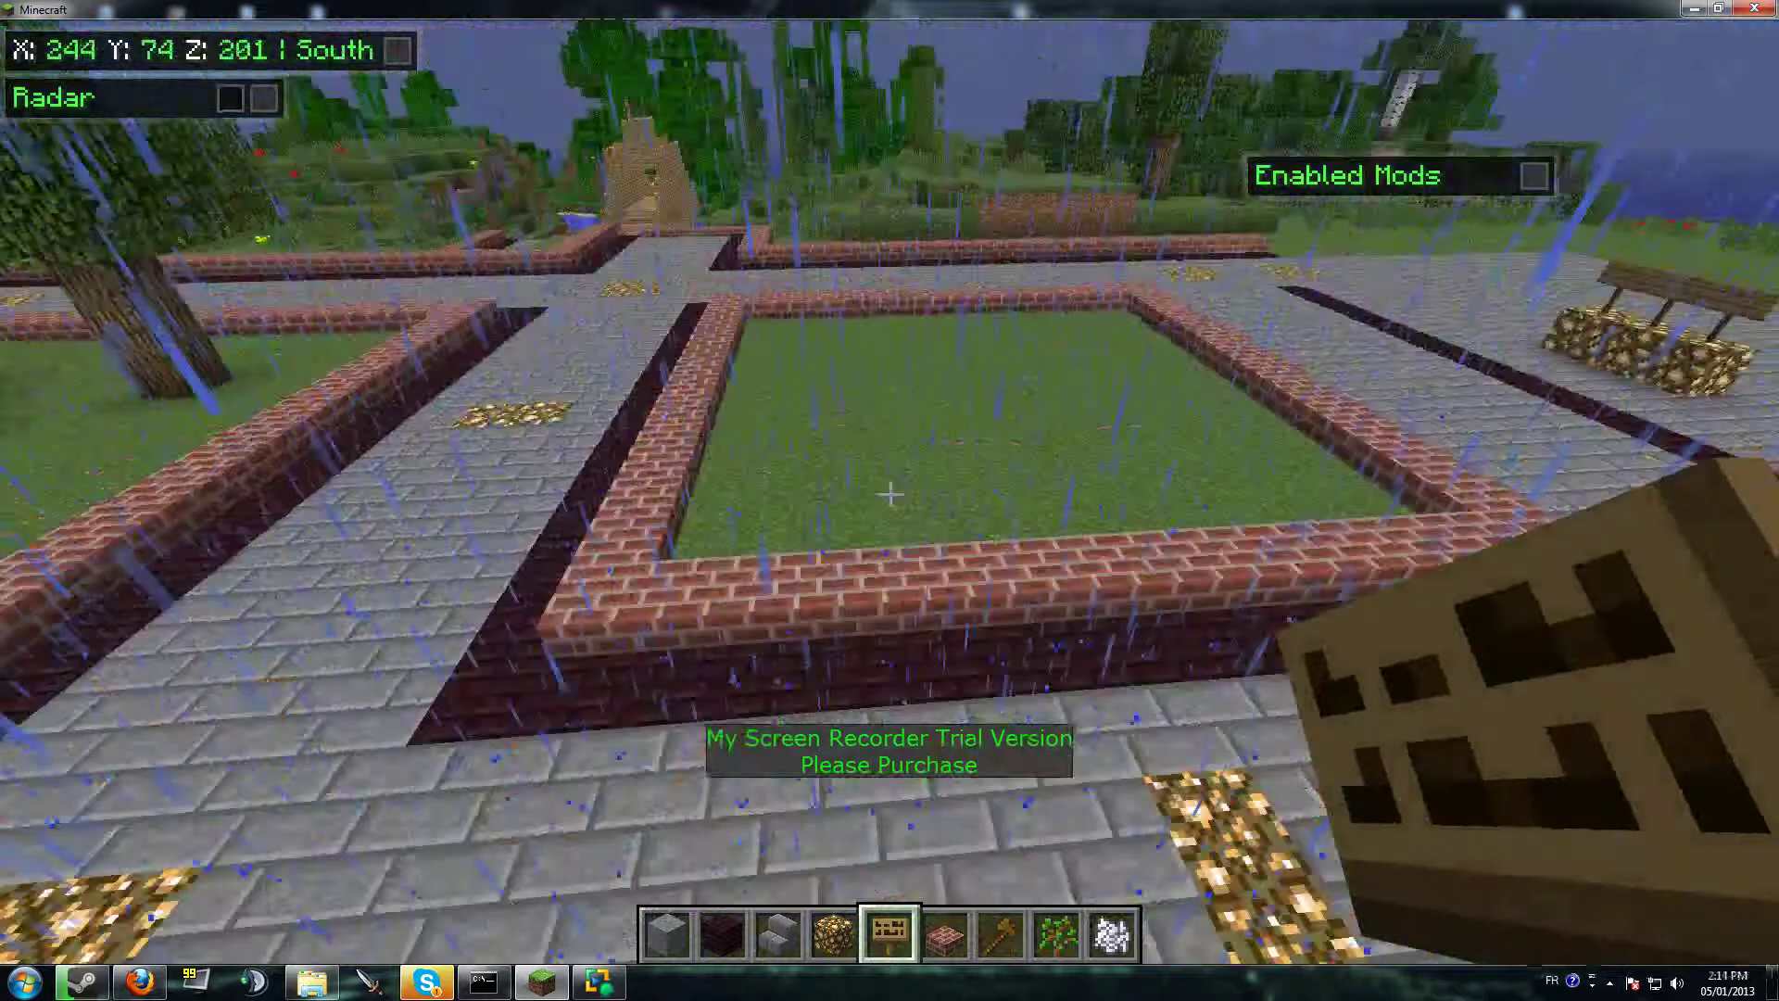
key(w)
Break bricks from the lawn wall and set the weather to sun.
click(890, 494)
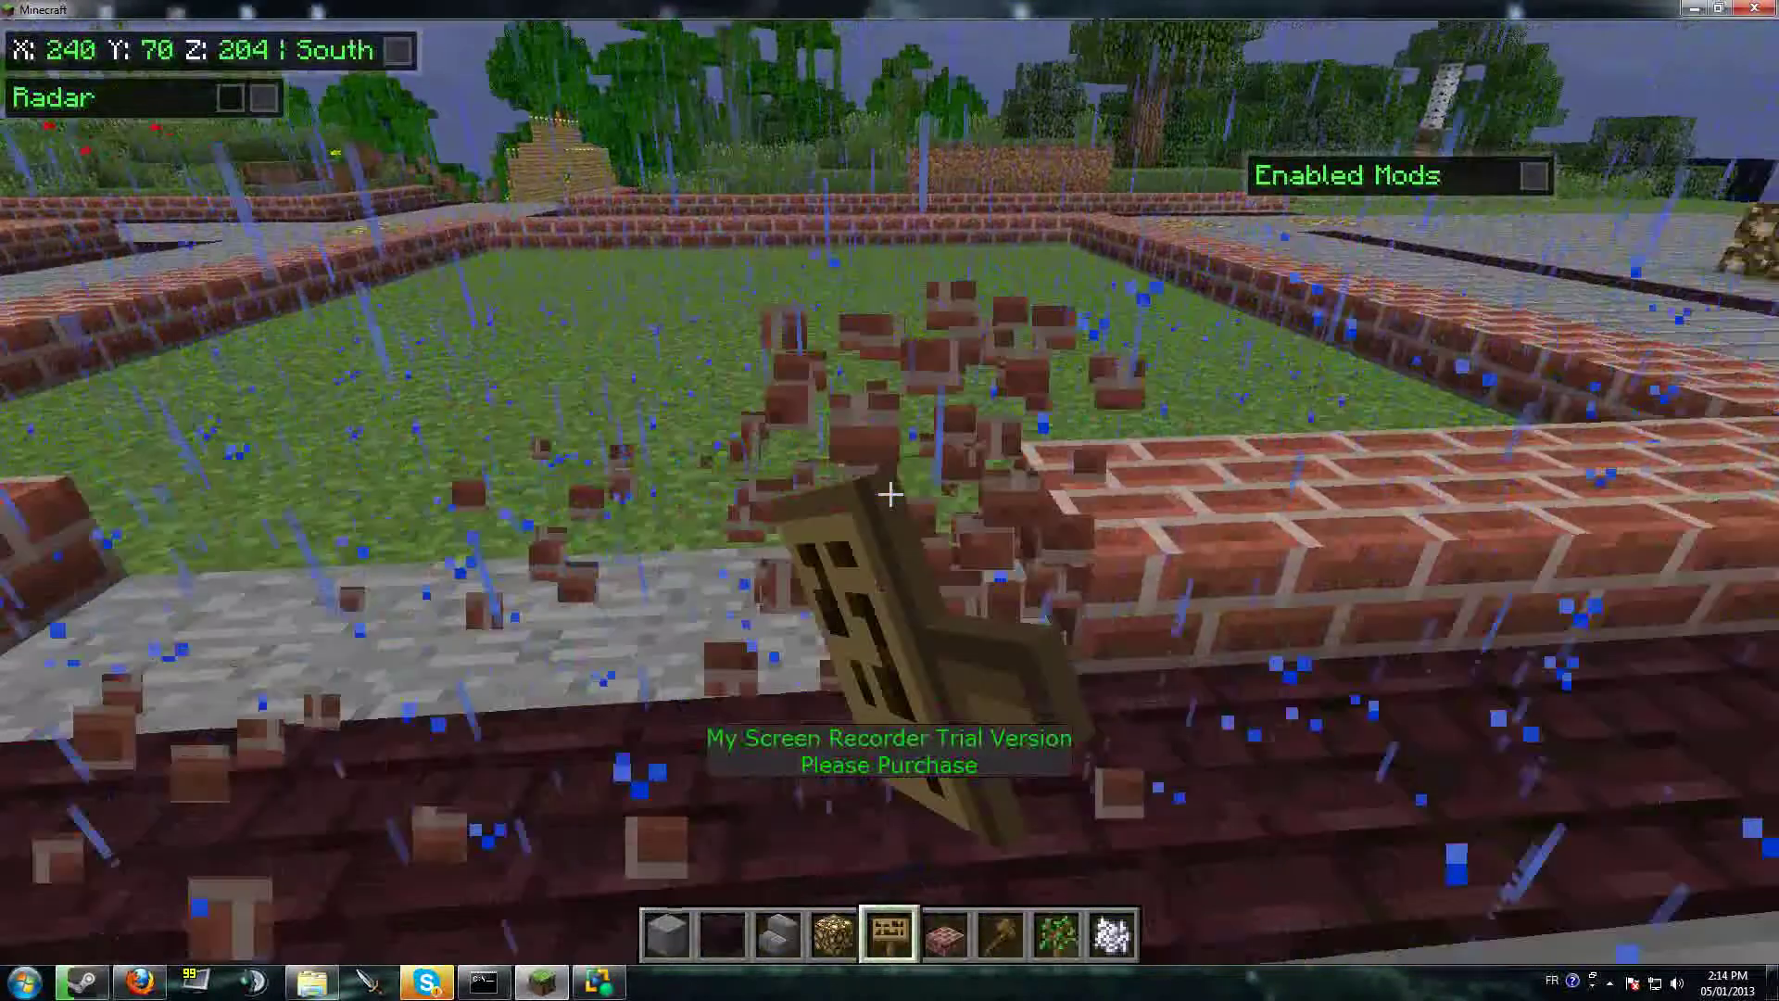
text(/weather)
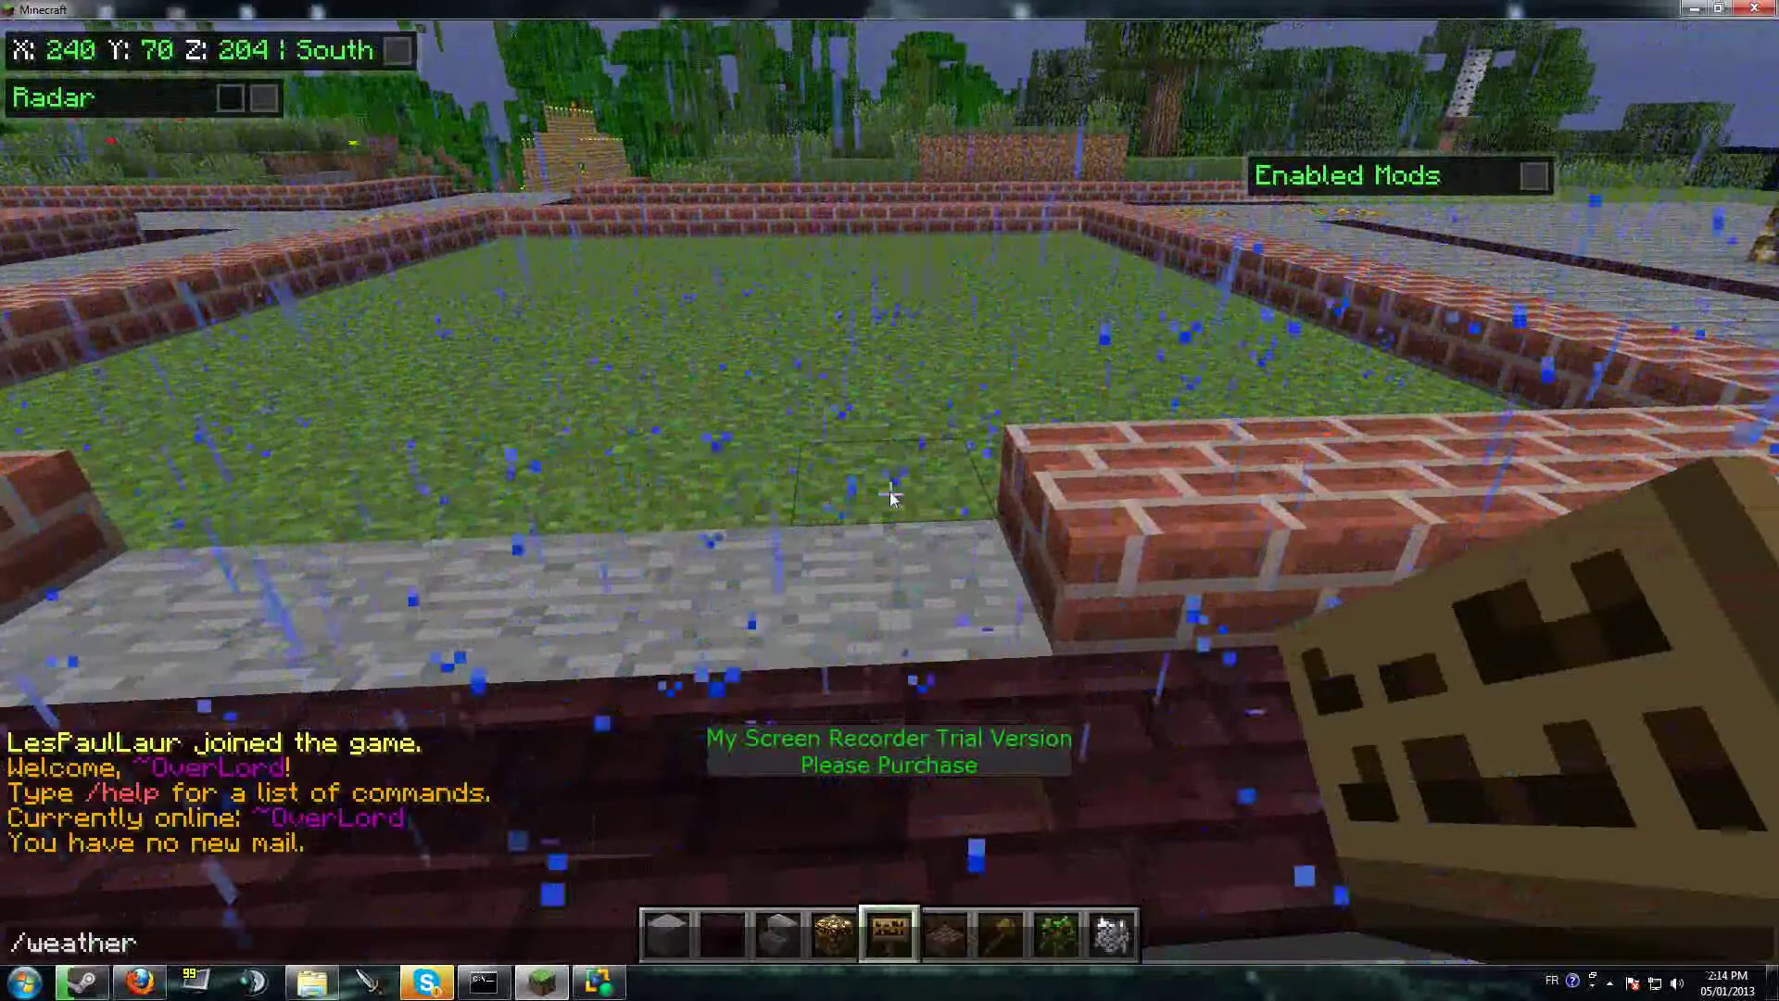
text( sun)
key(Return)
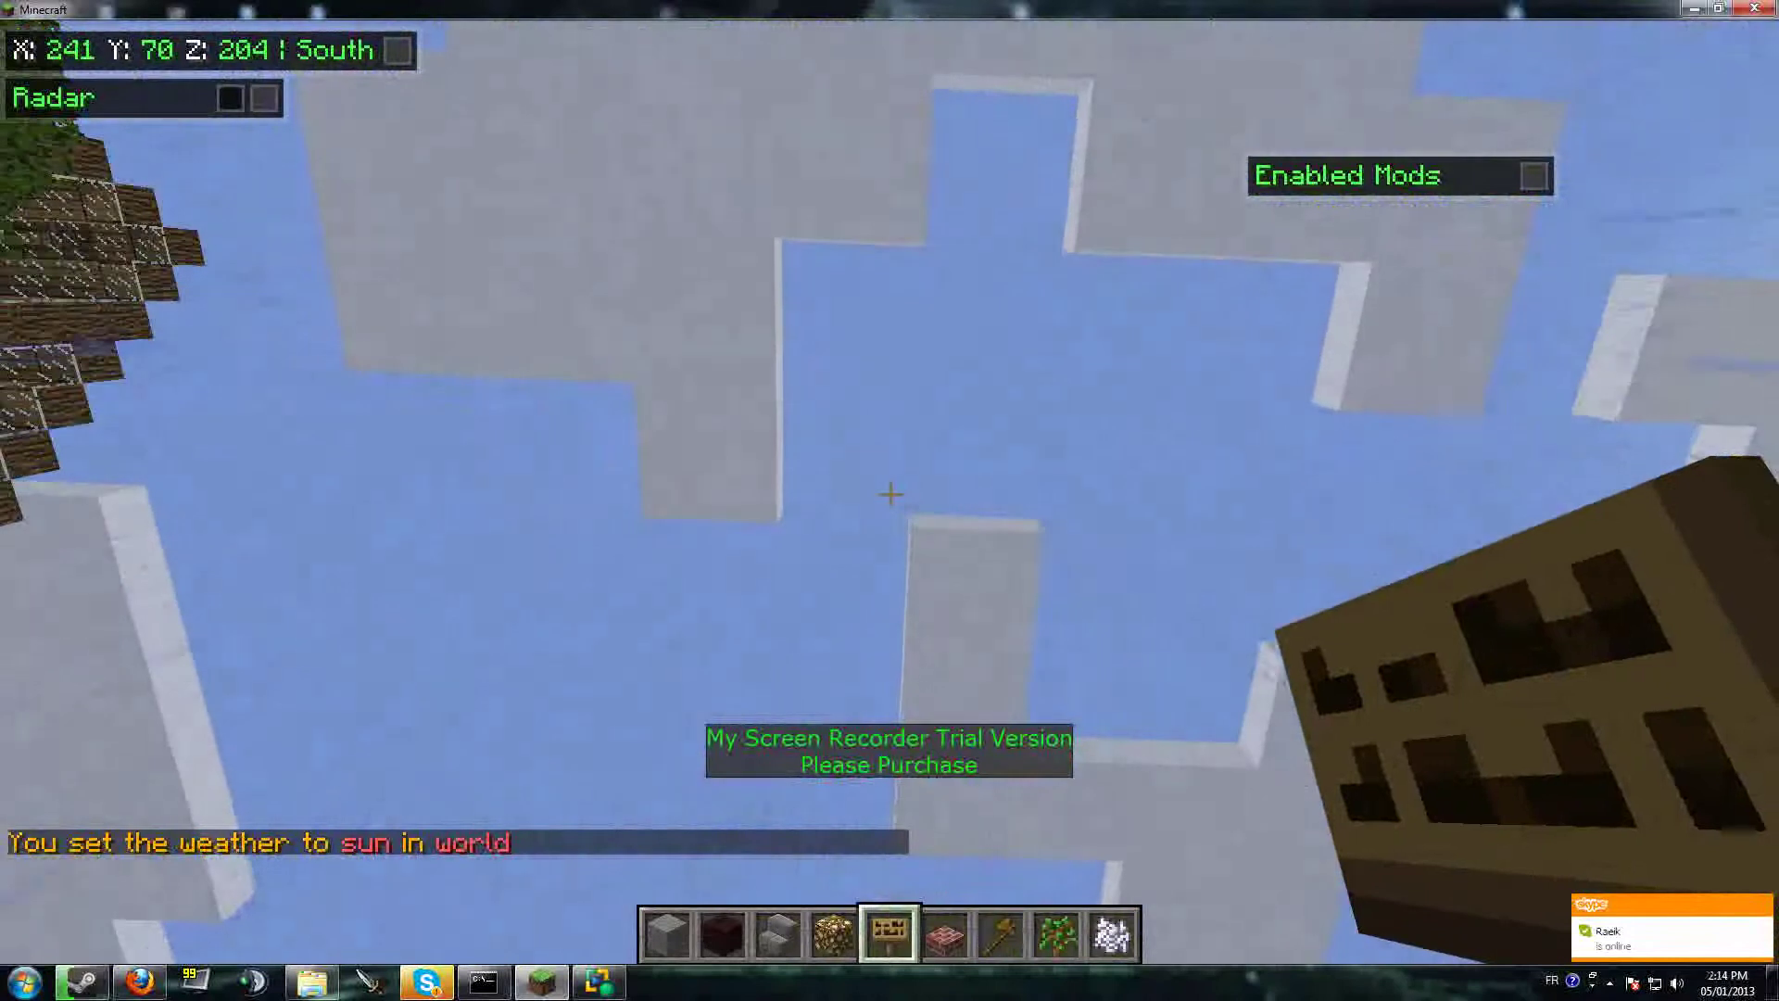
key(w)
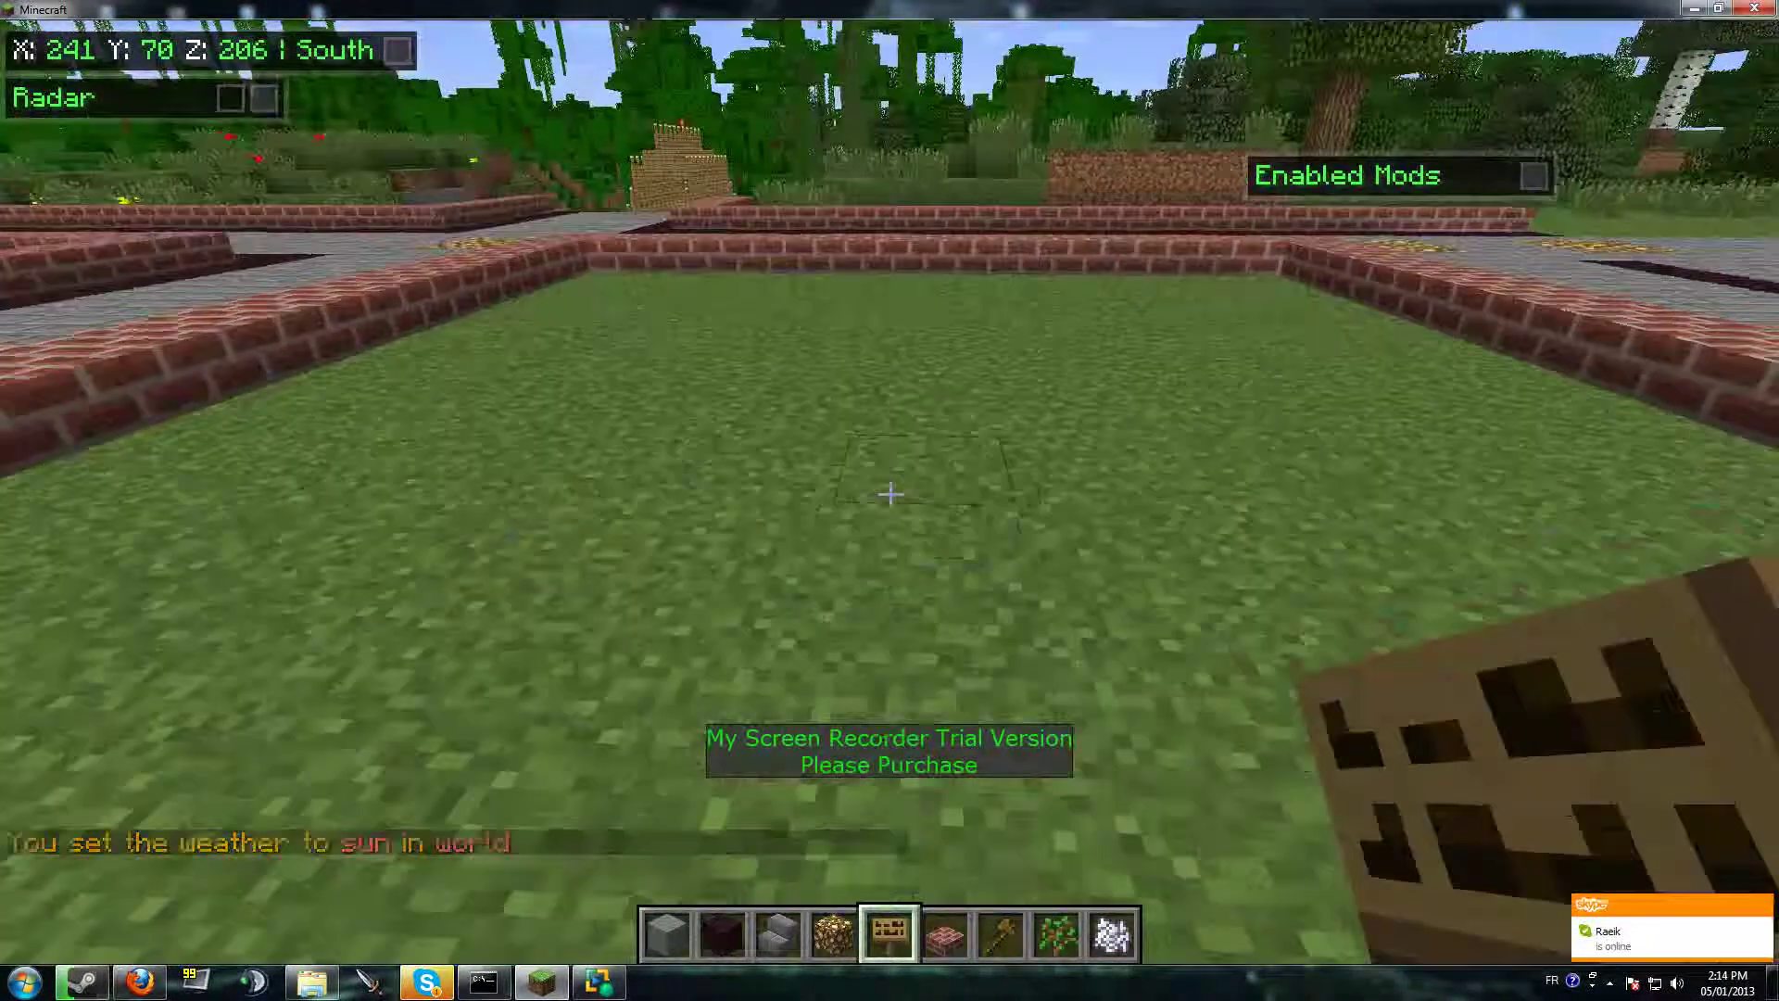
key(e)
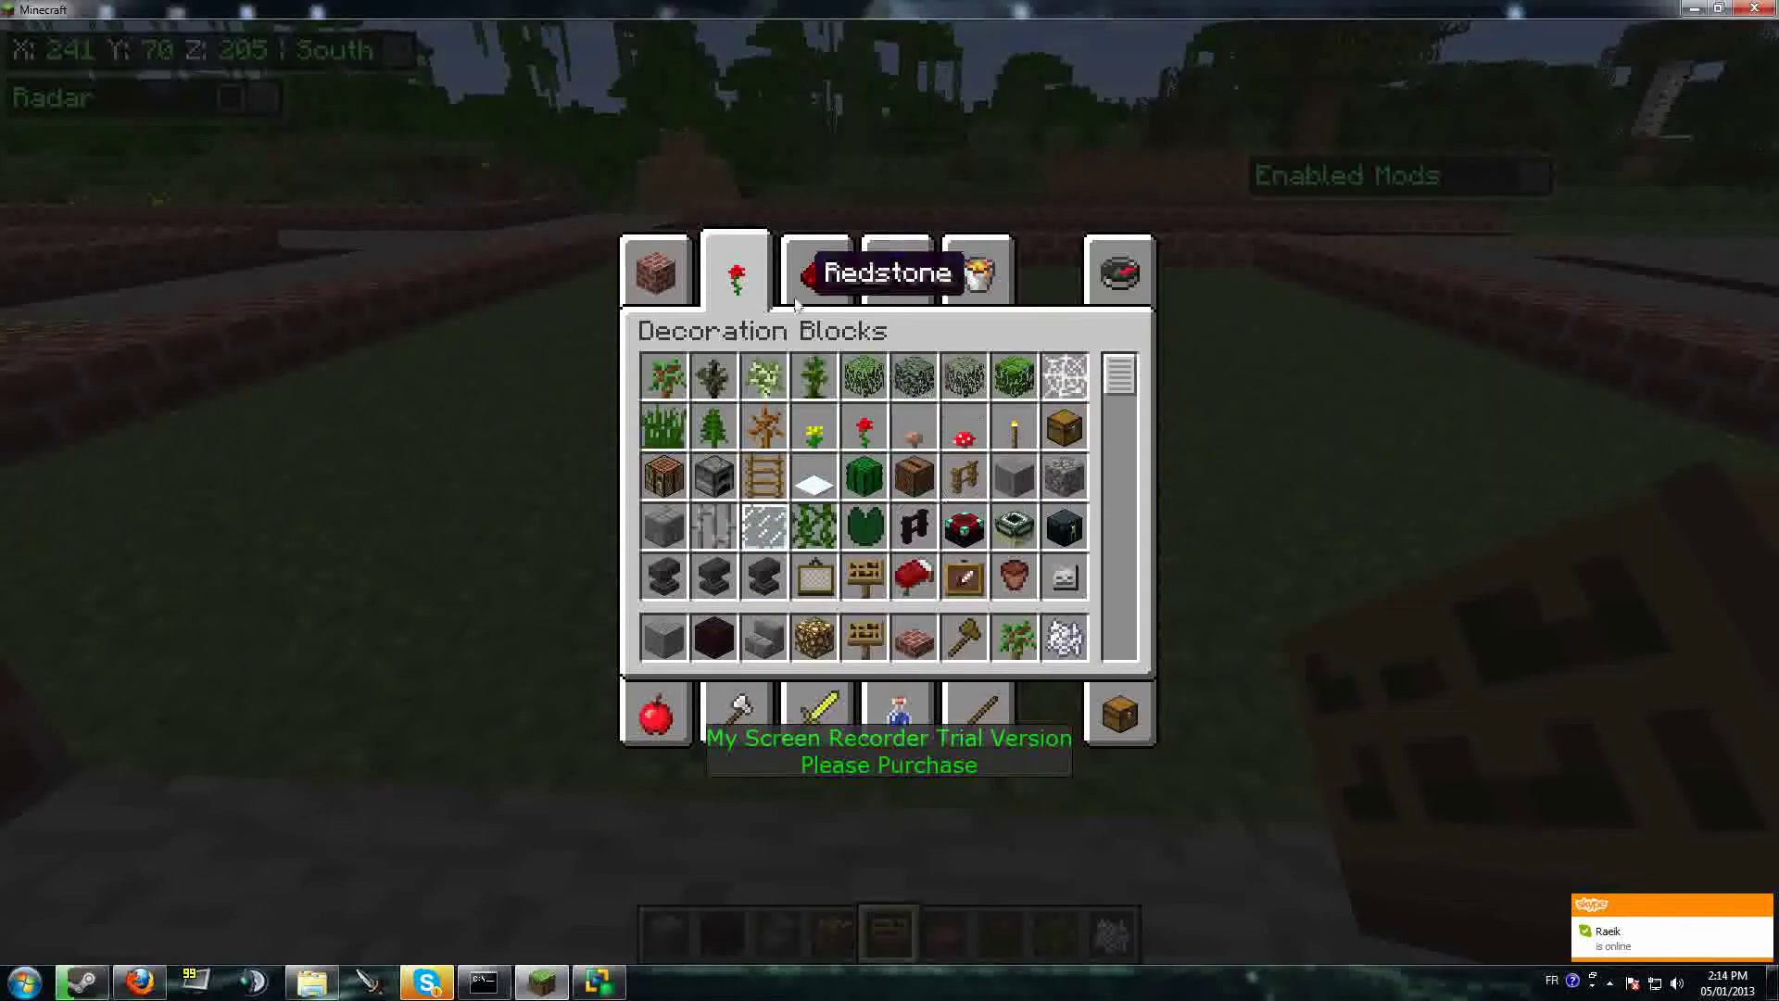
Put a stone pressure plate, stone button and Block of Iron in the hotbar.
click(798, 292)
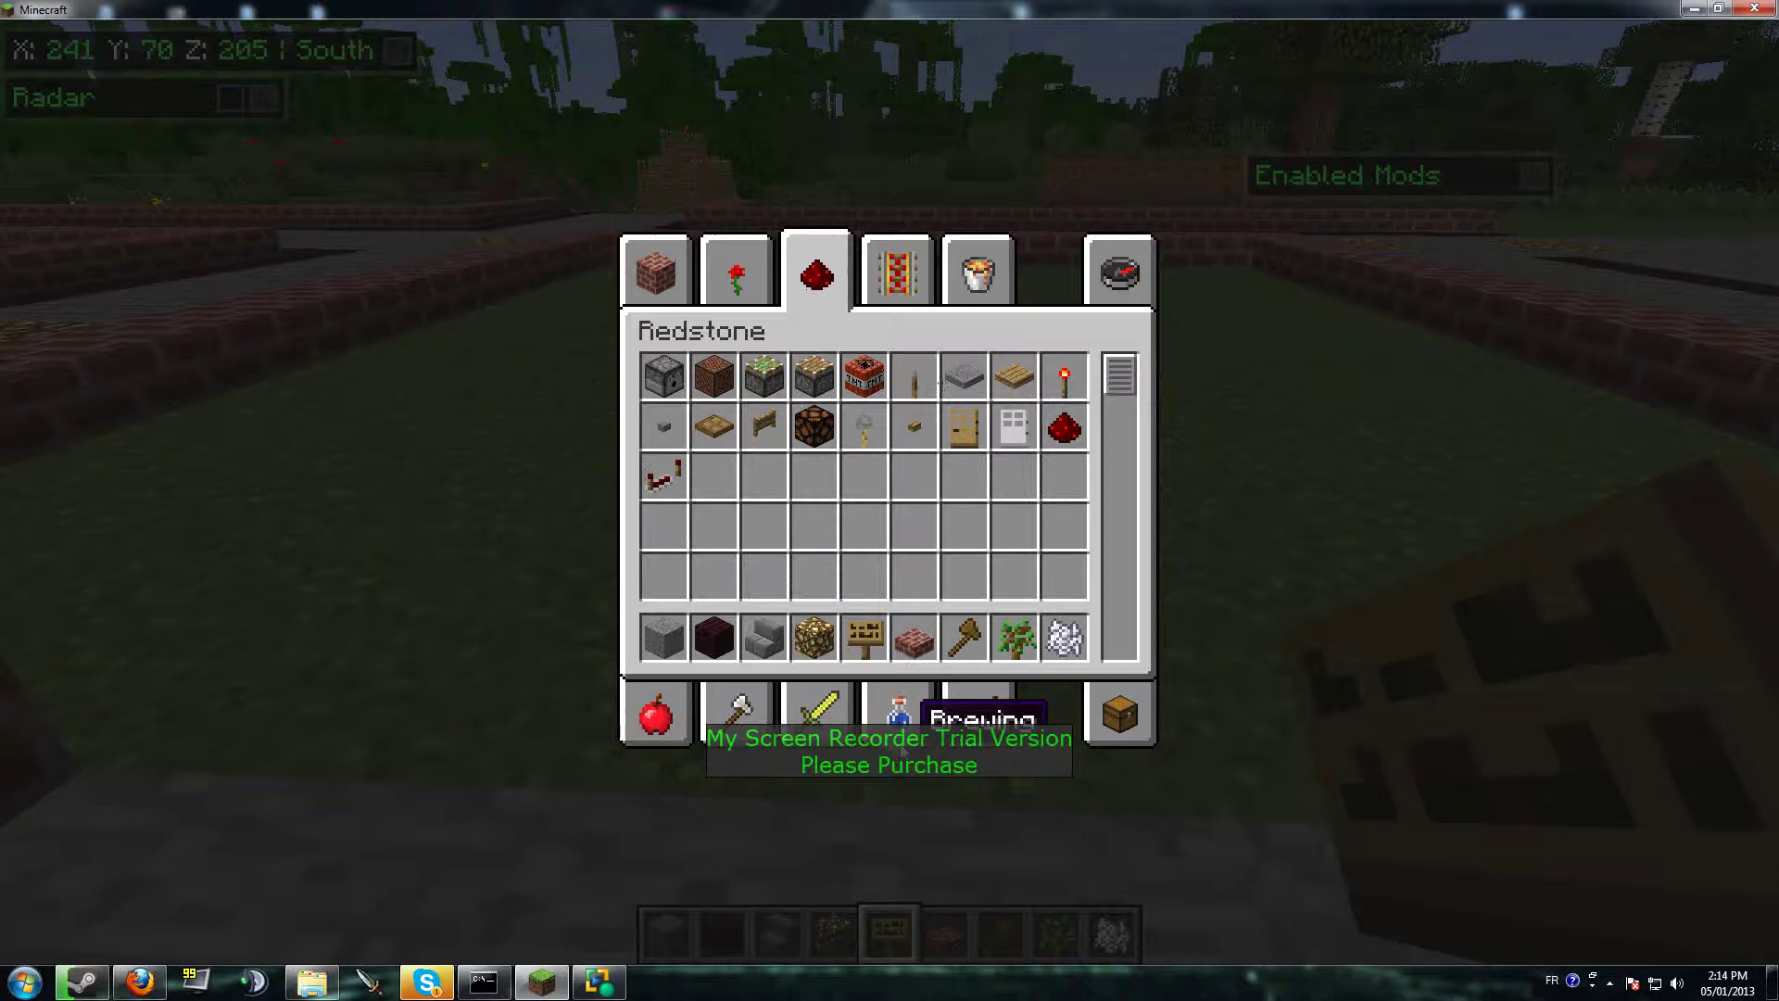
click(914, 638)
click(816, 514)
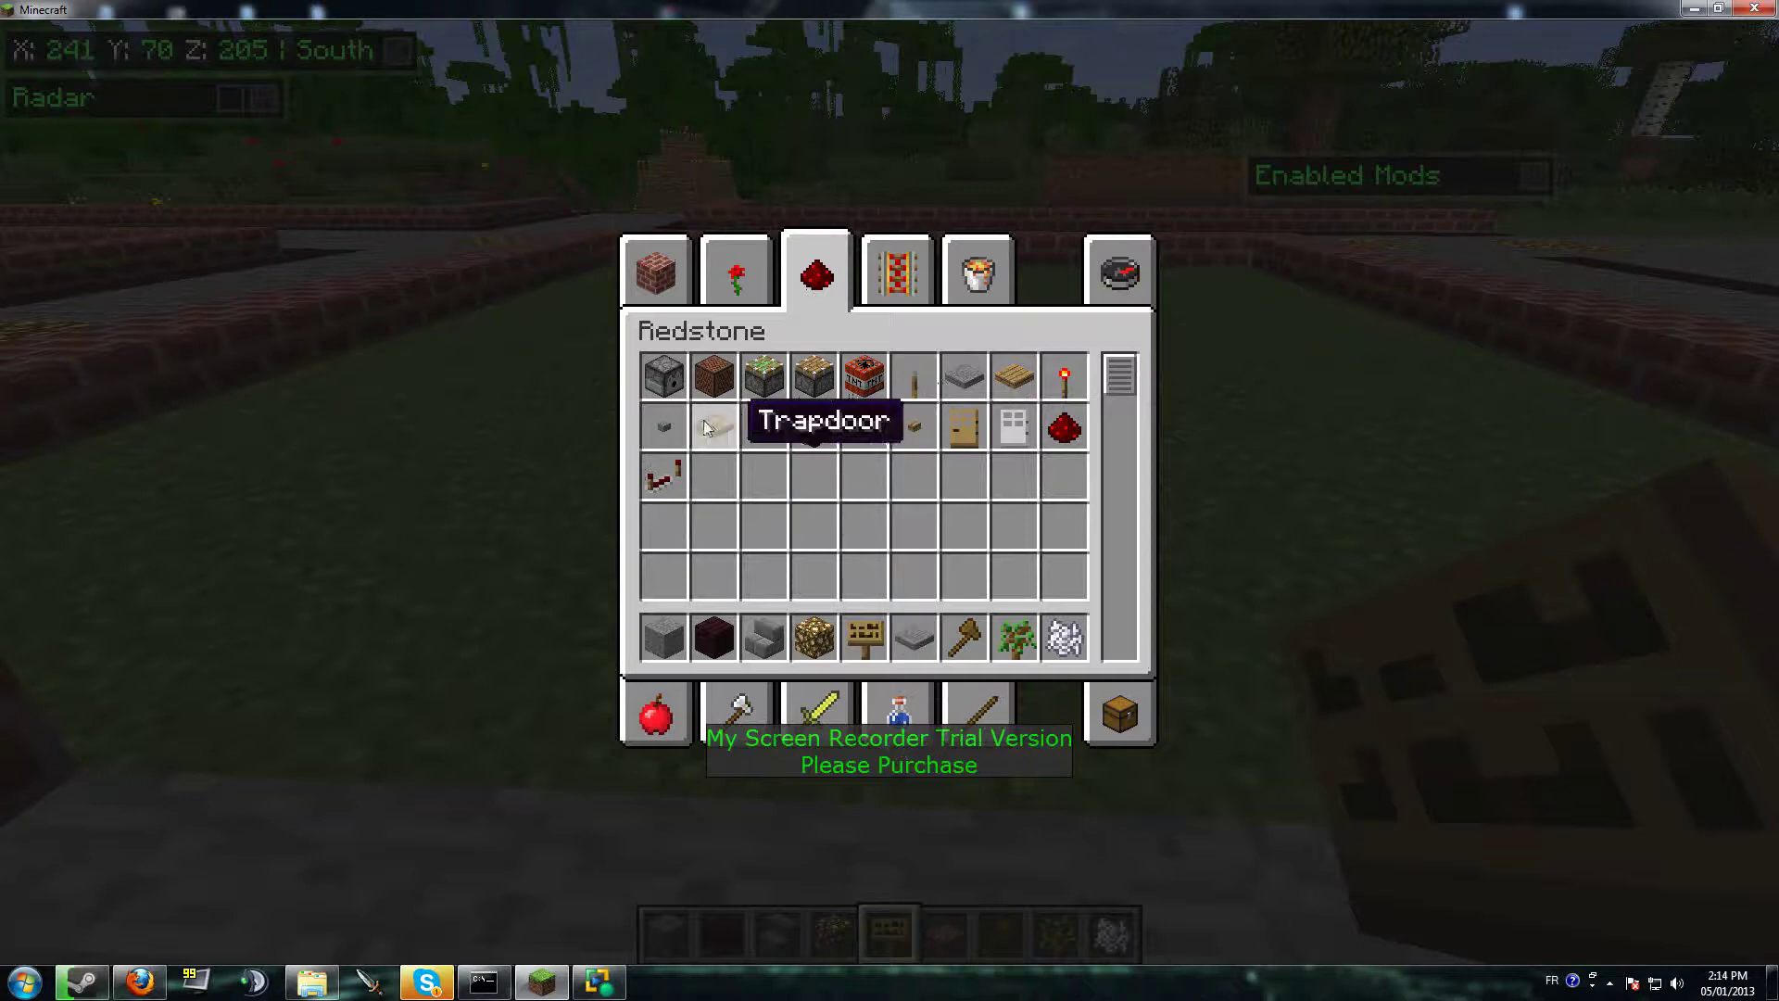
click(664, 428)
click(964, 638)
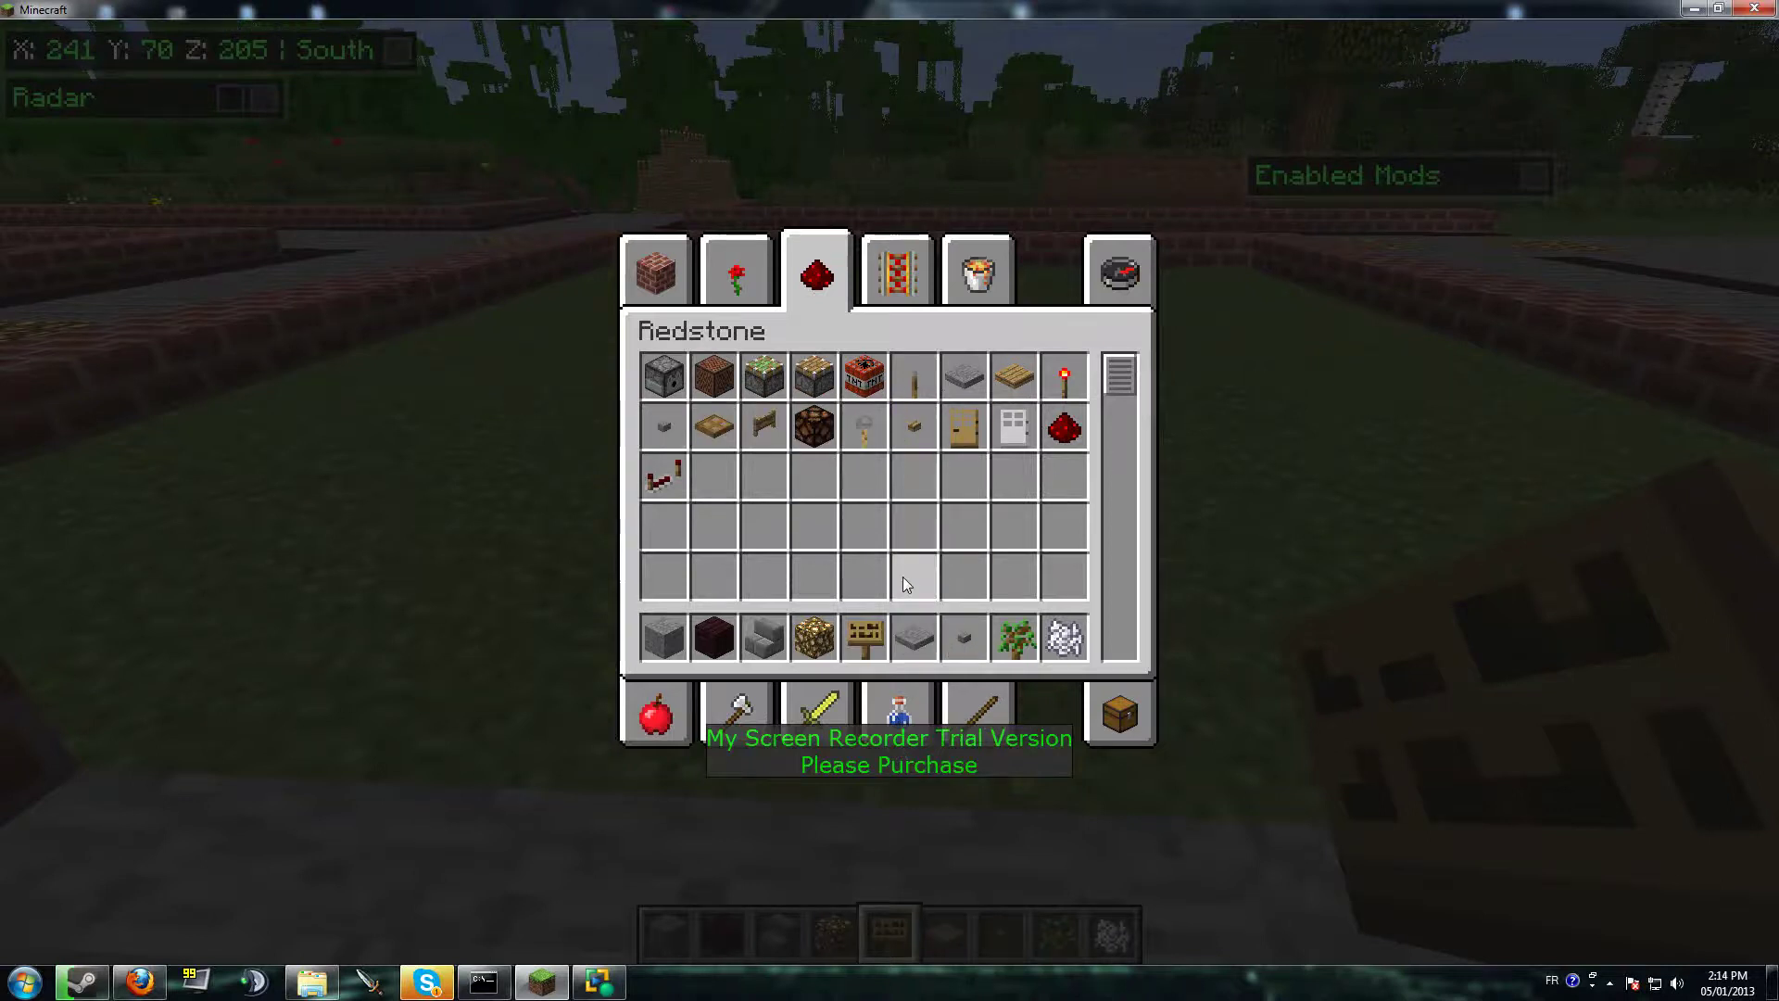
click(730, 281)
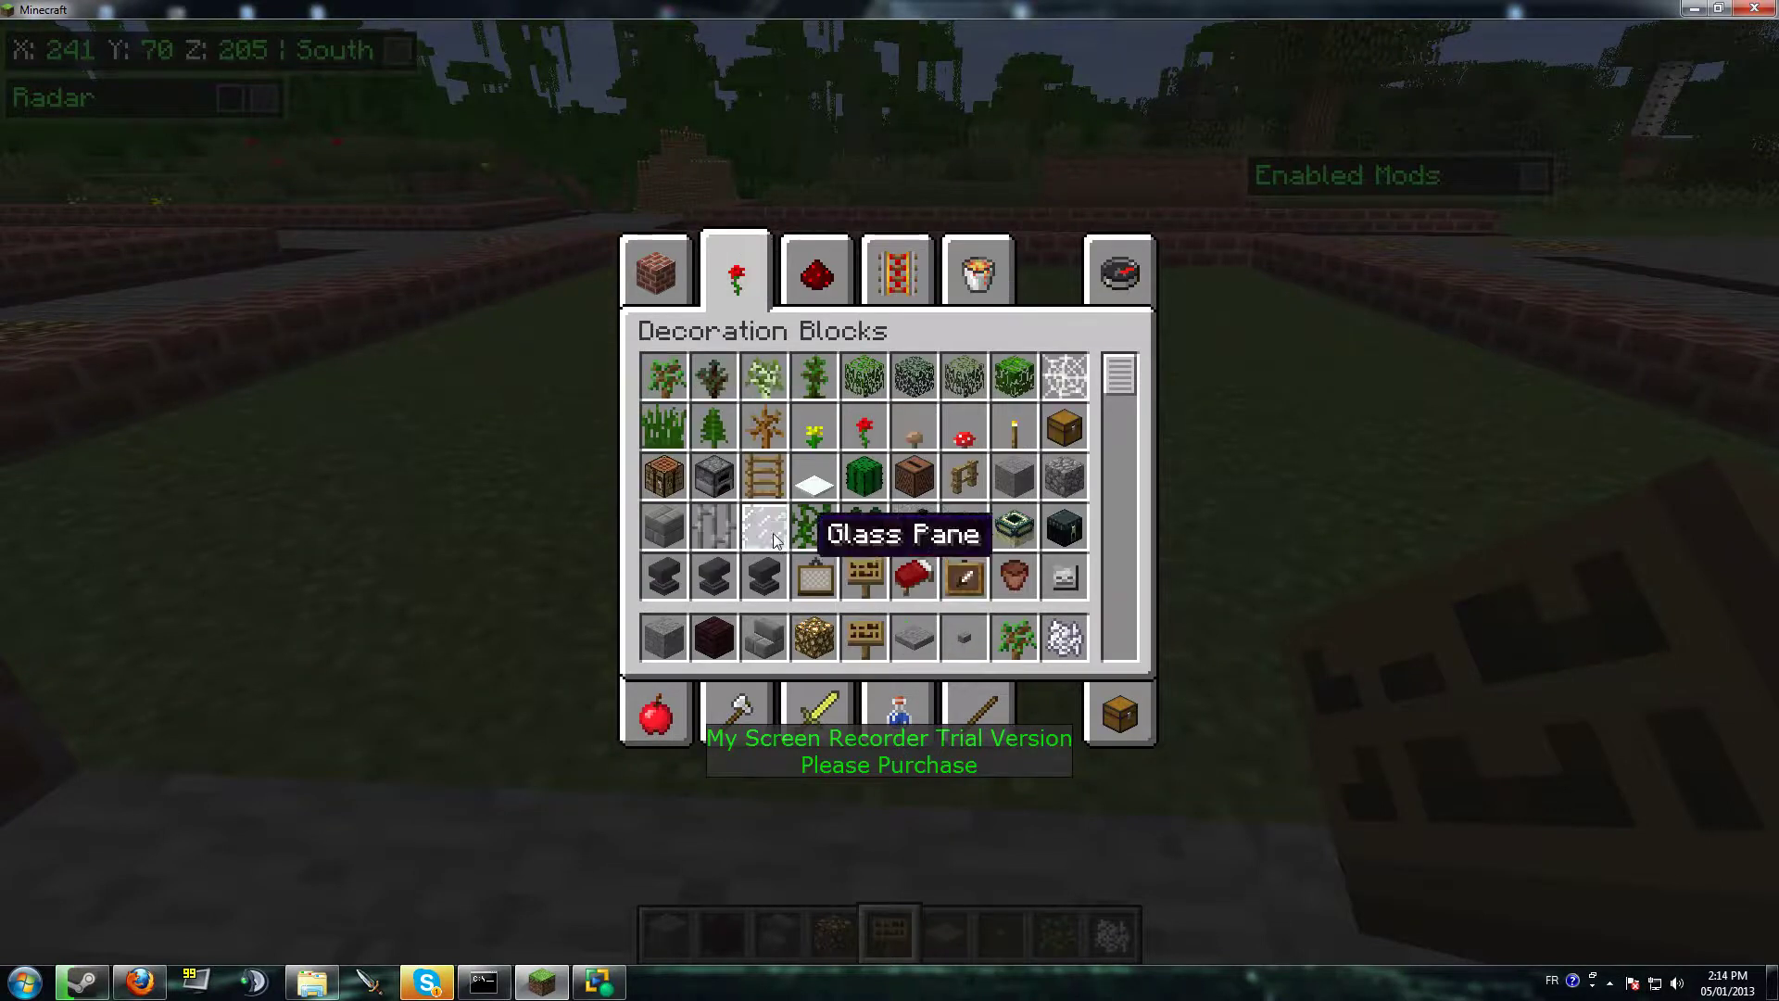
click(666, 267)
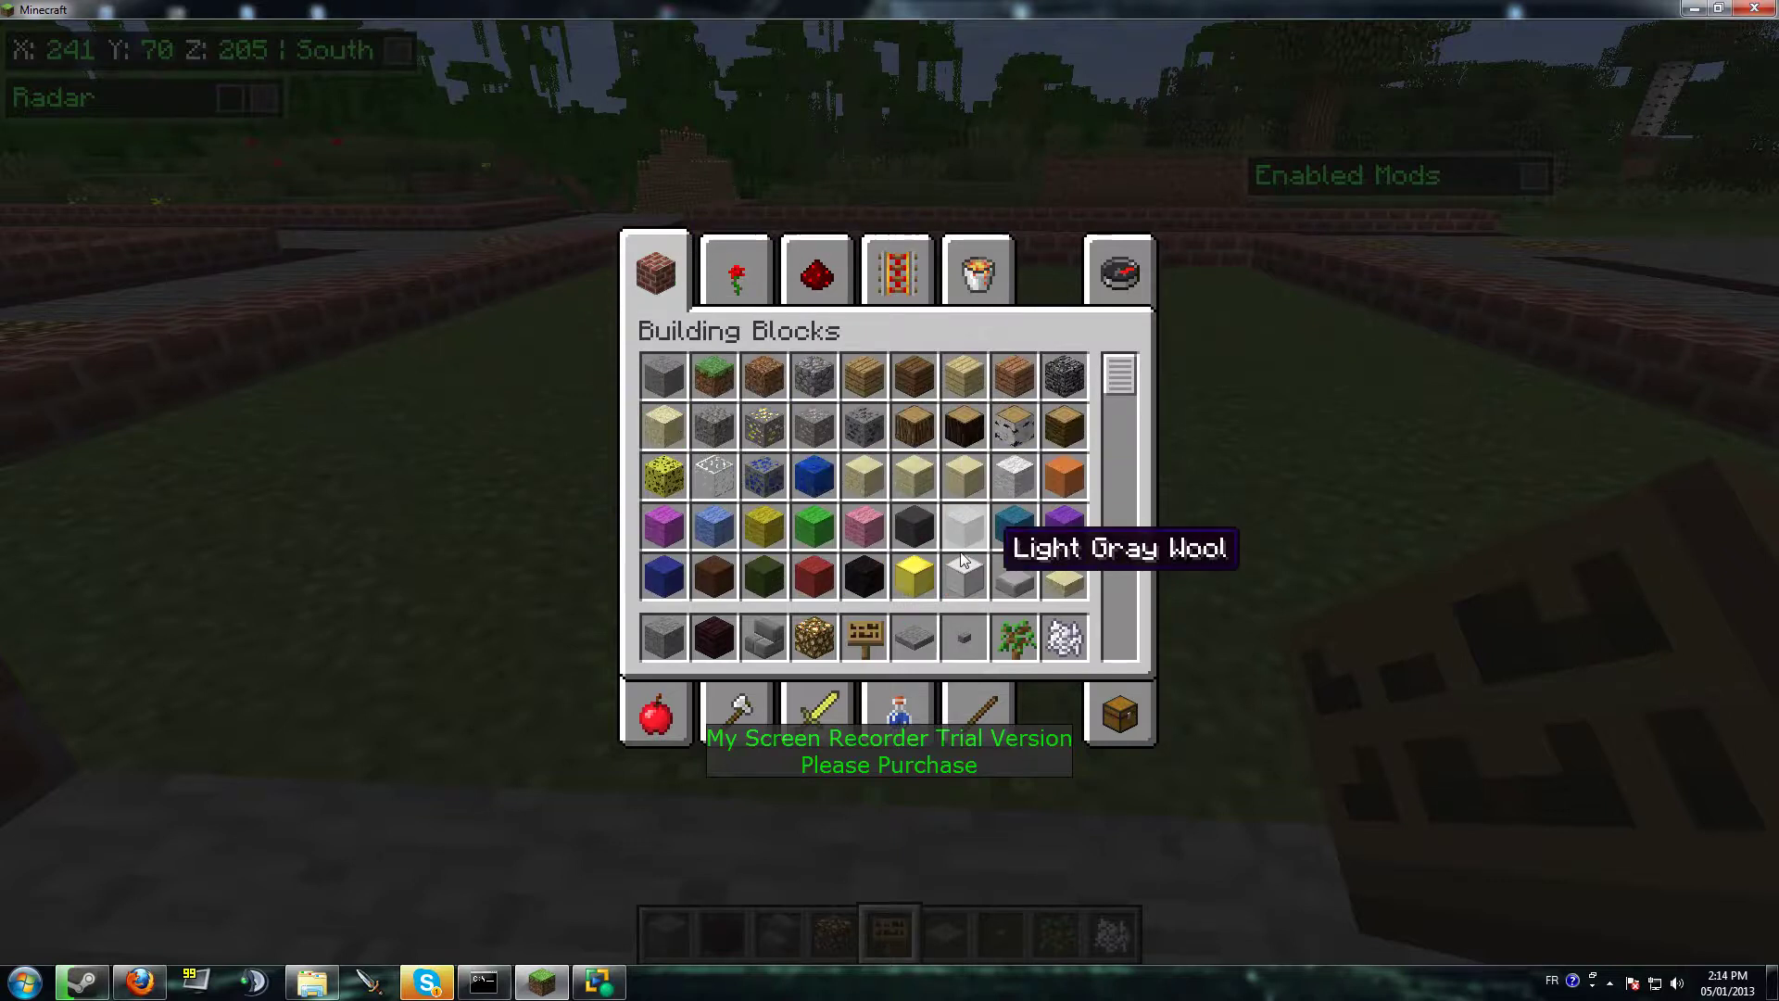
click(963, 559)
click(1025, 628)
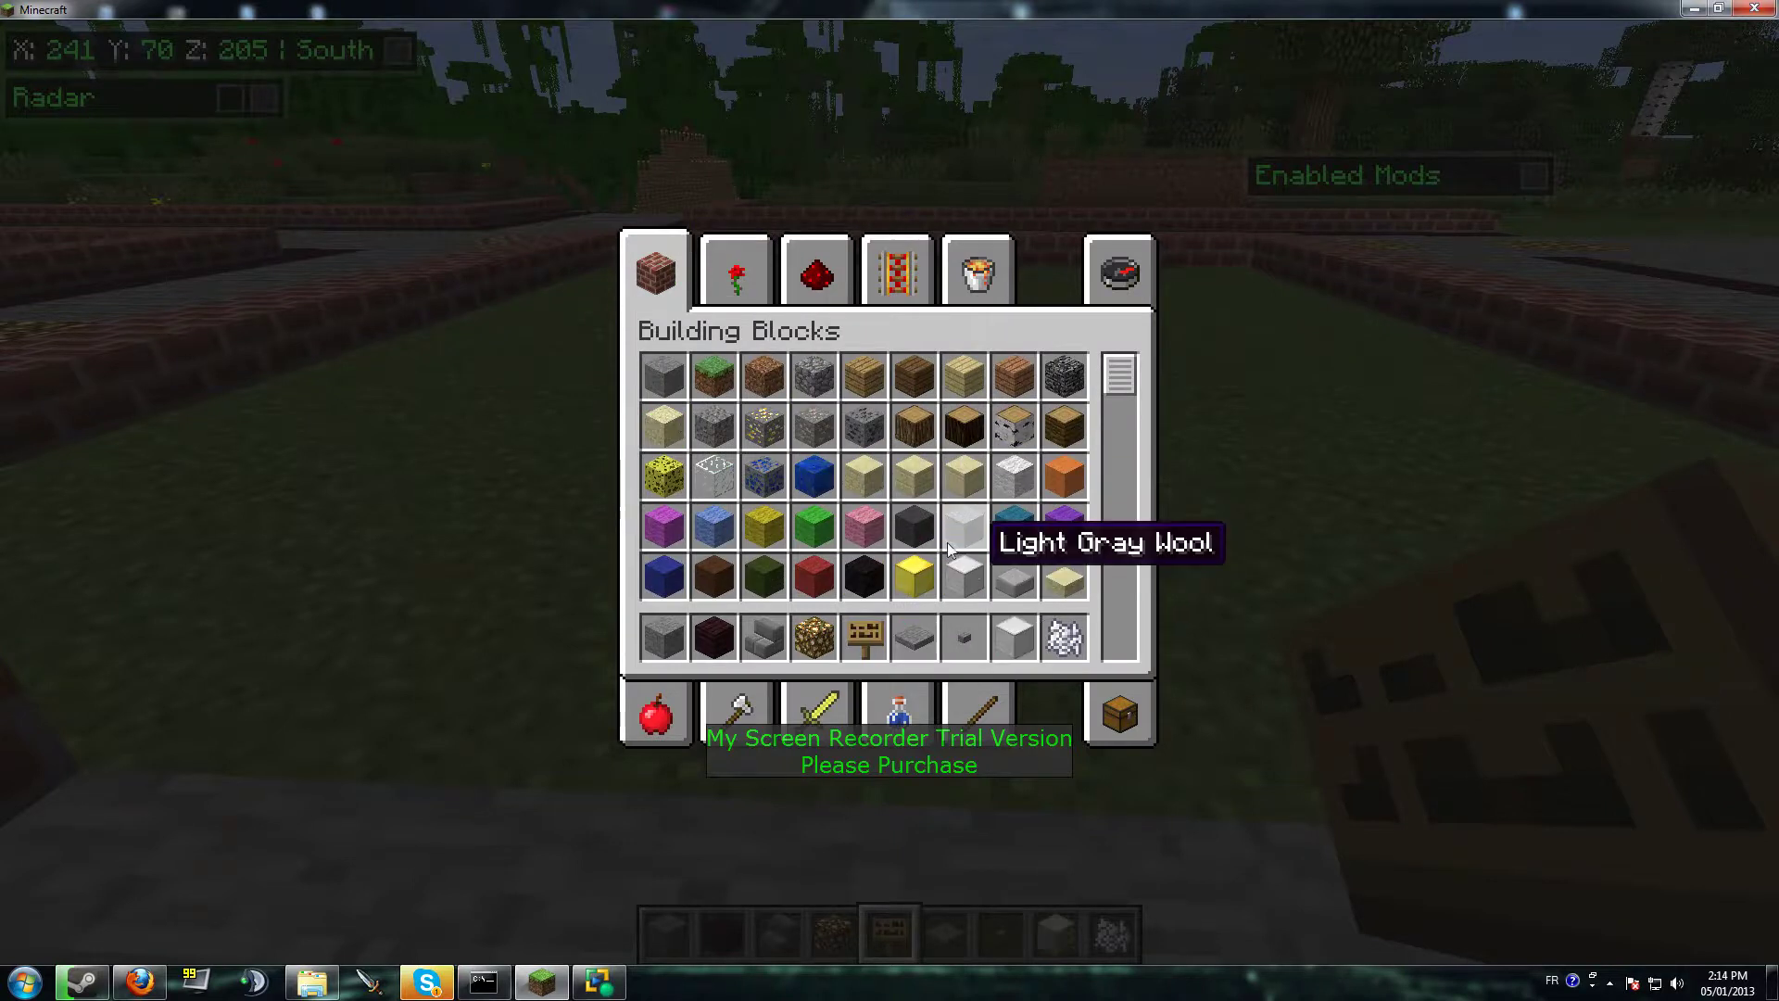
key(e)
scroll(891, 500, down, 1)
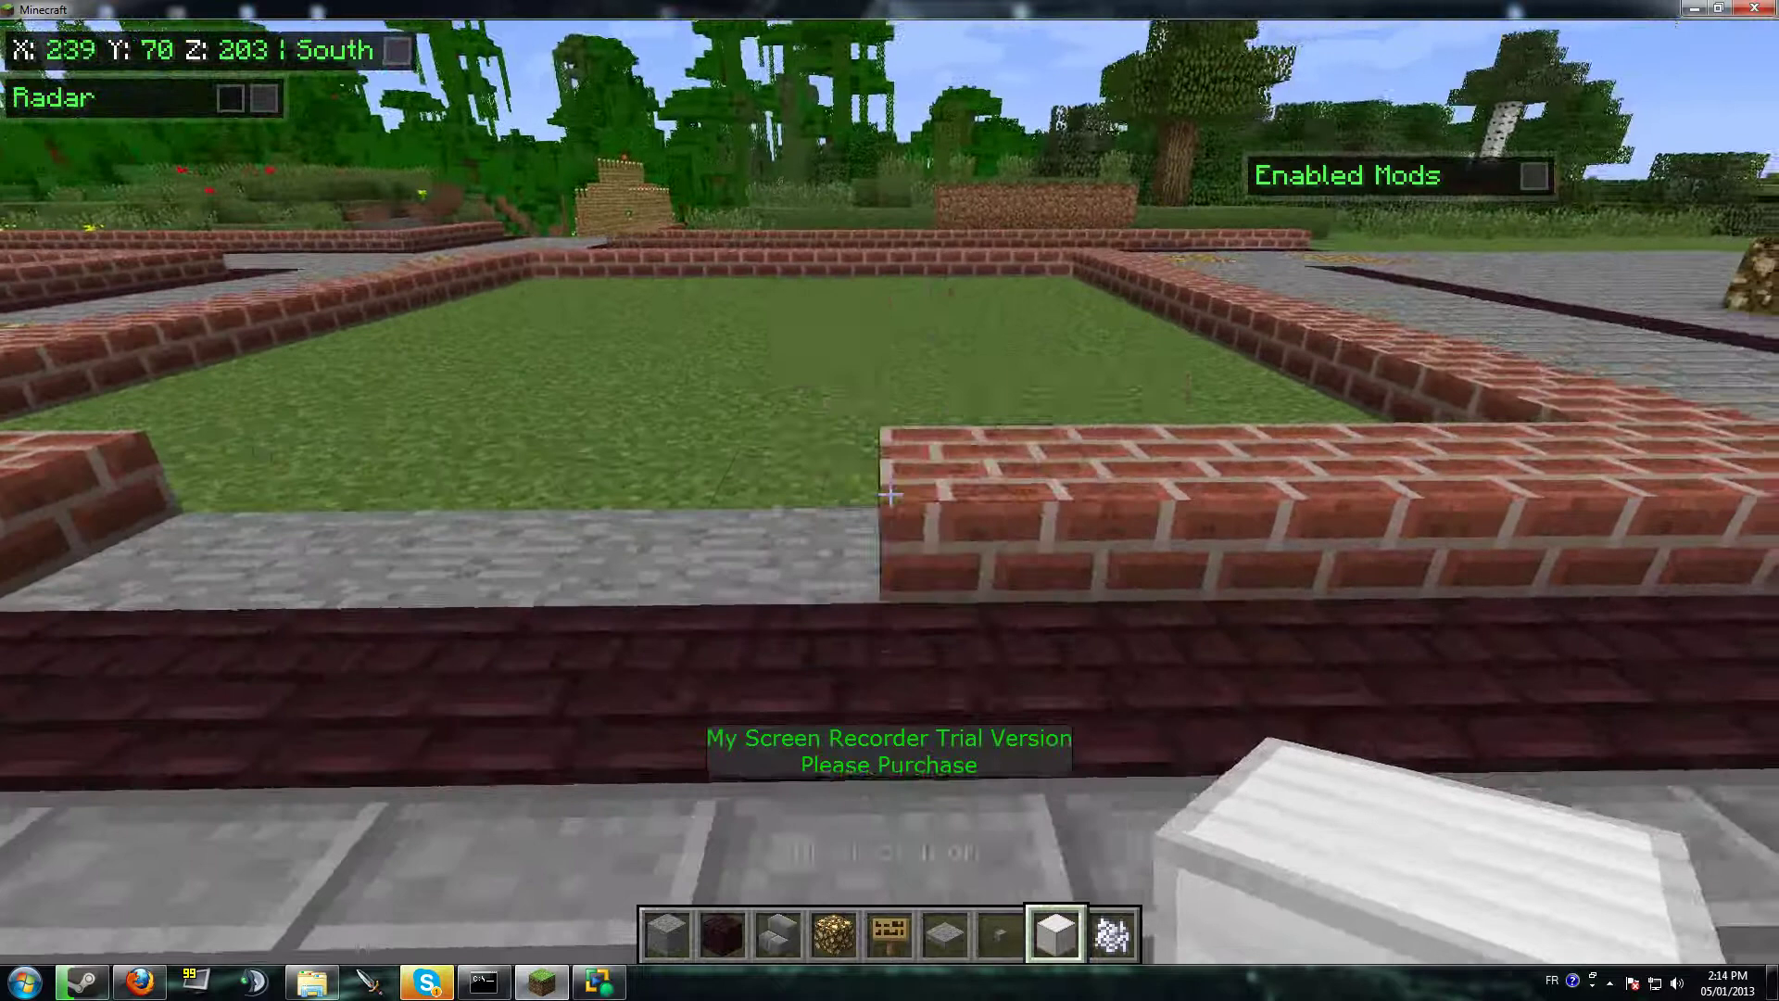
Break an enclosure brick and place a row of iron blocks on the grass.
click(890, 500)
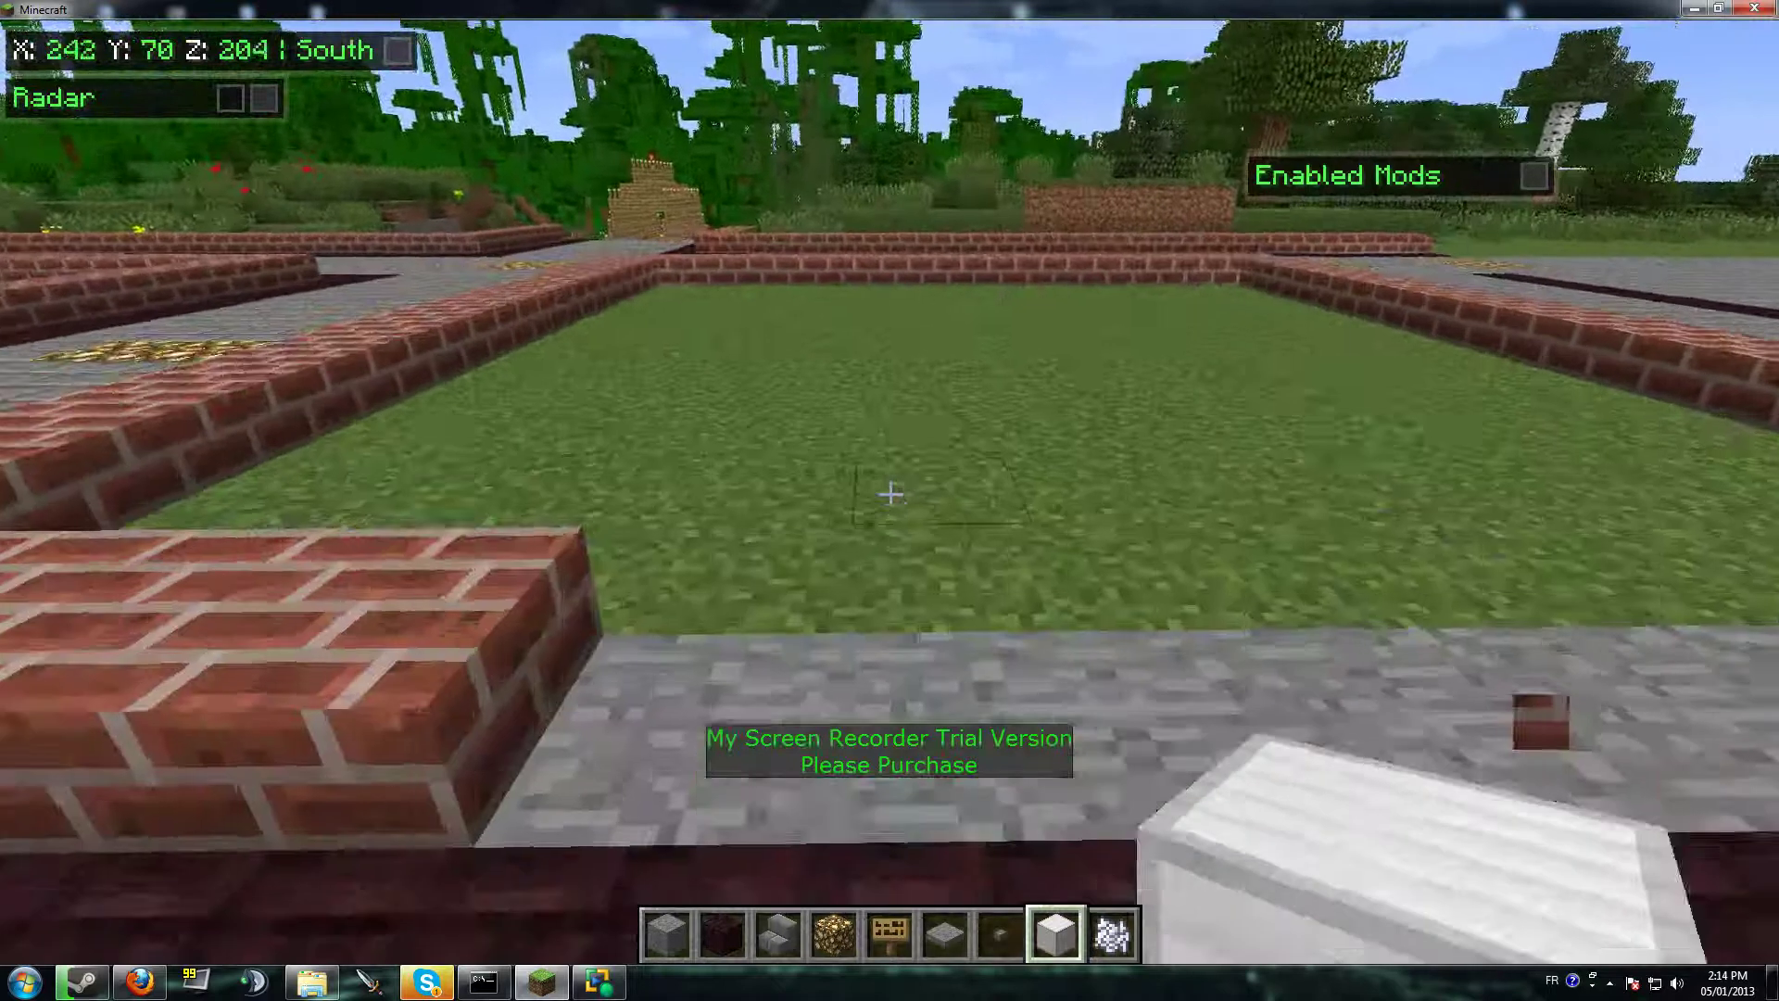
right_click(891, 494)
right_click(891, 493)
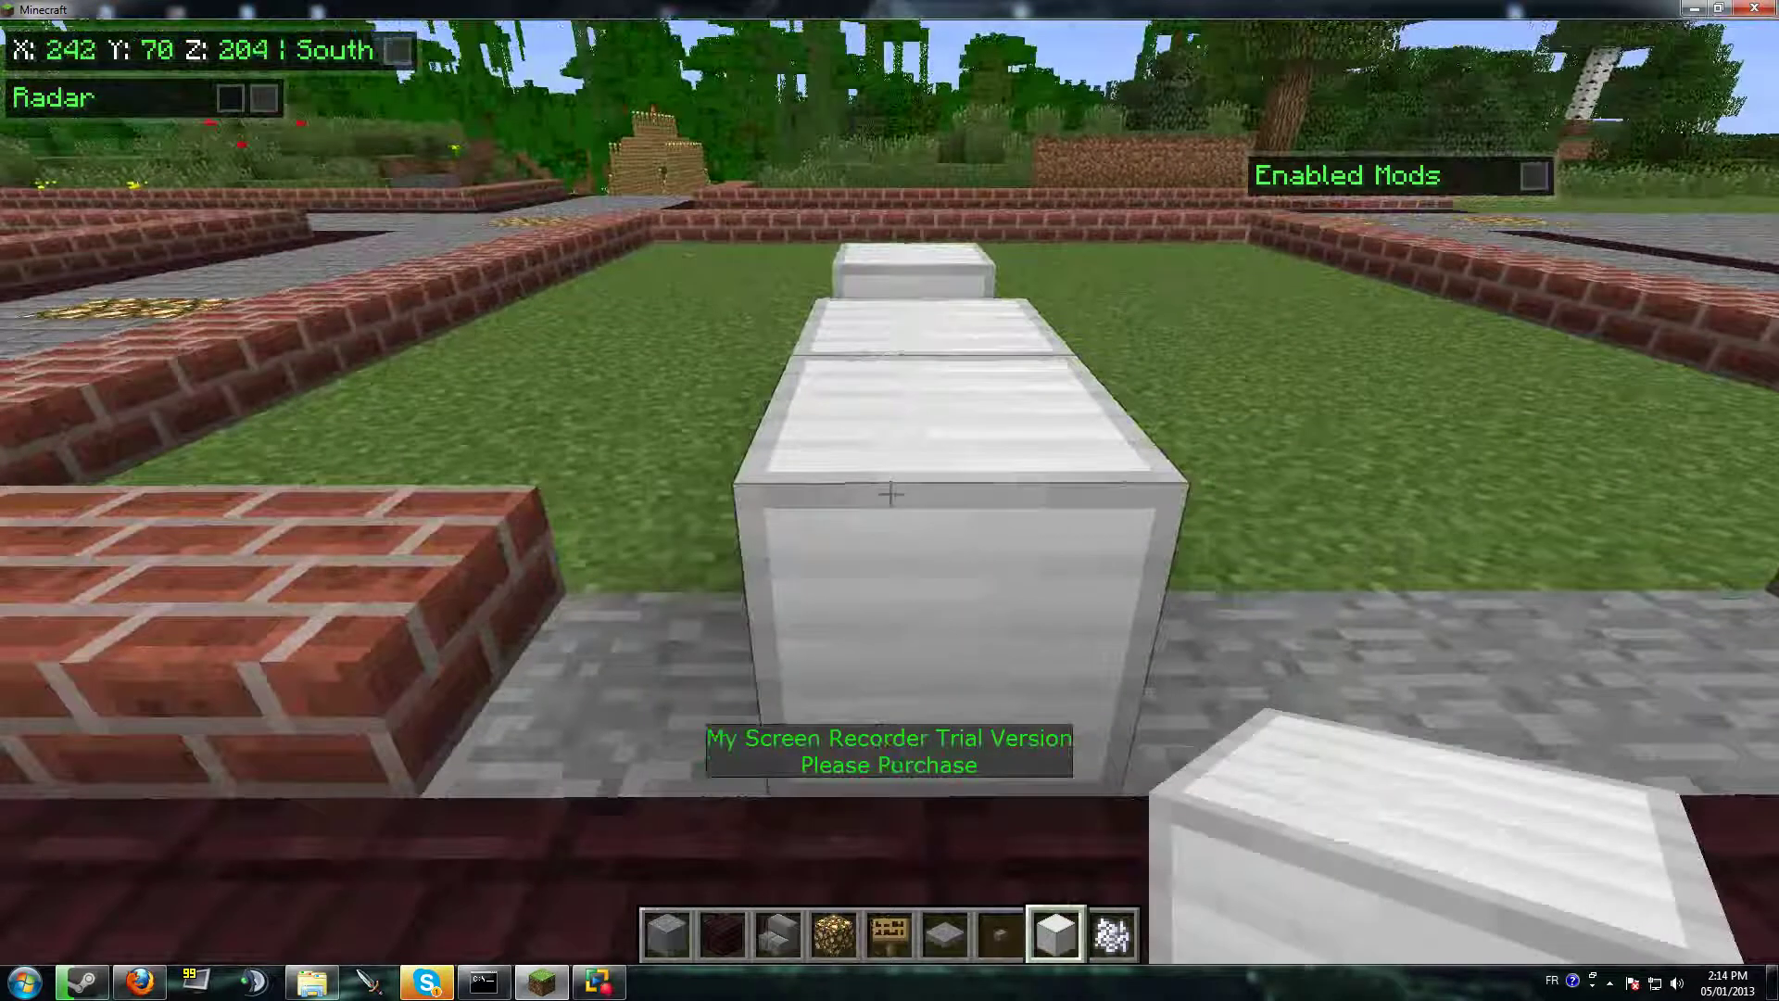
click(889, 493)
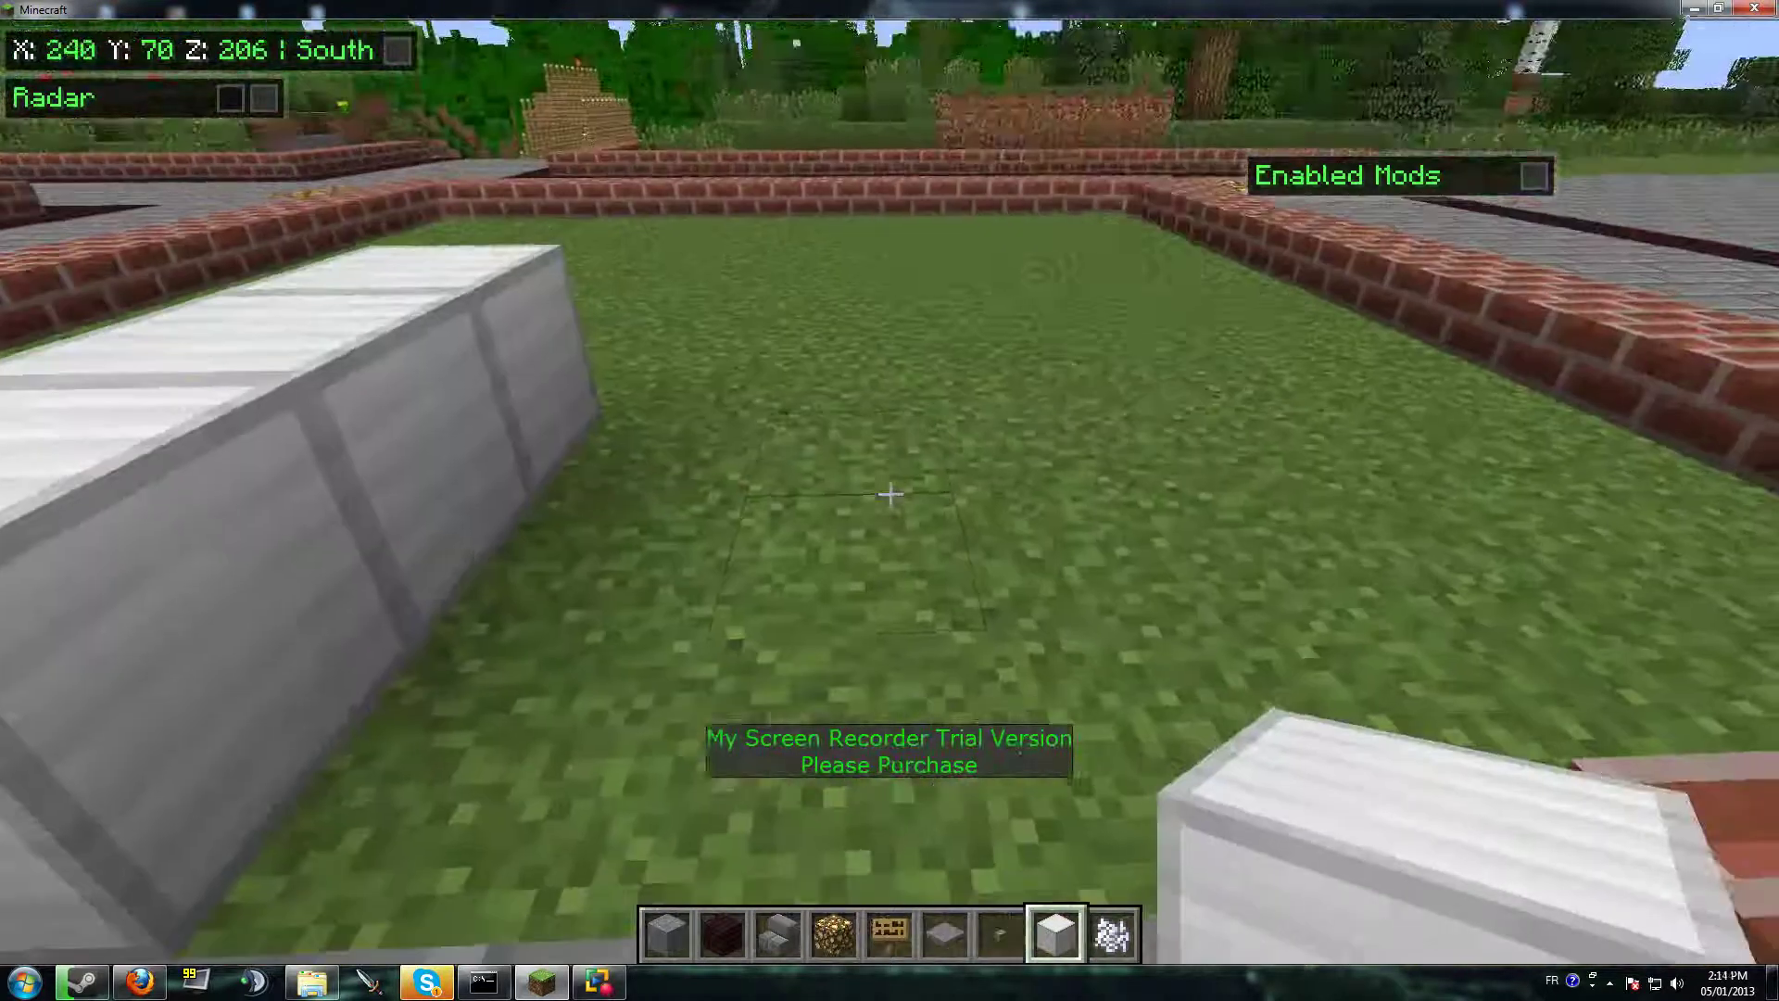
key(Shift_R)
Stack the Enabled Mods, World (18), Building (7) and Movement (12) panels top right.
mouse_move(1331, 185)
mouse_down()
mouse_move(1537, 70)
mouse_move(1543, 176)
mouse_up()
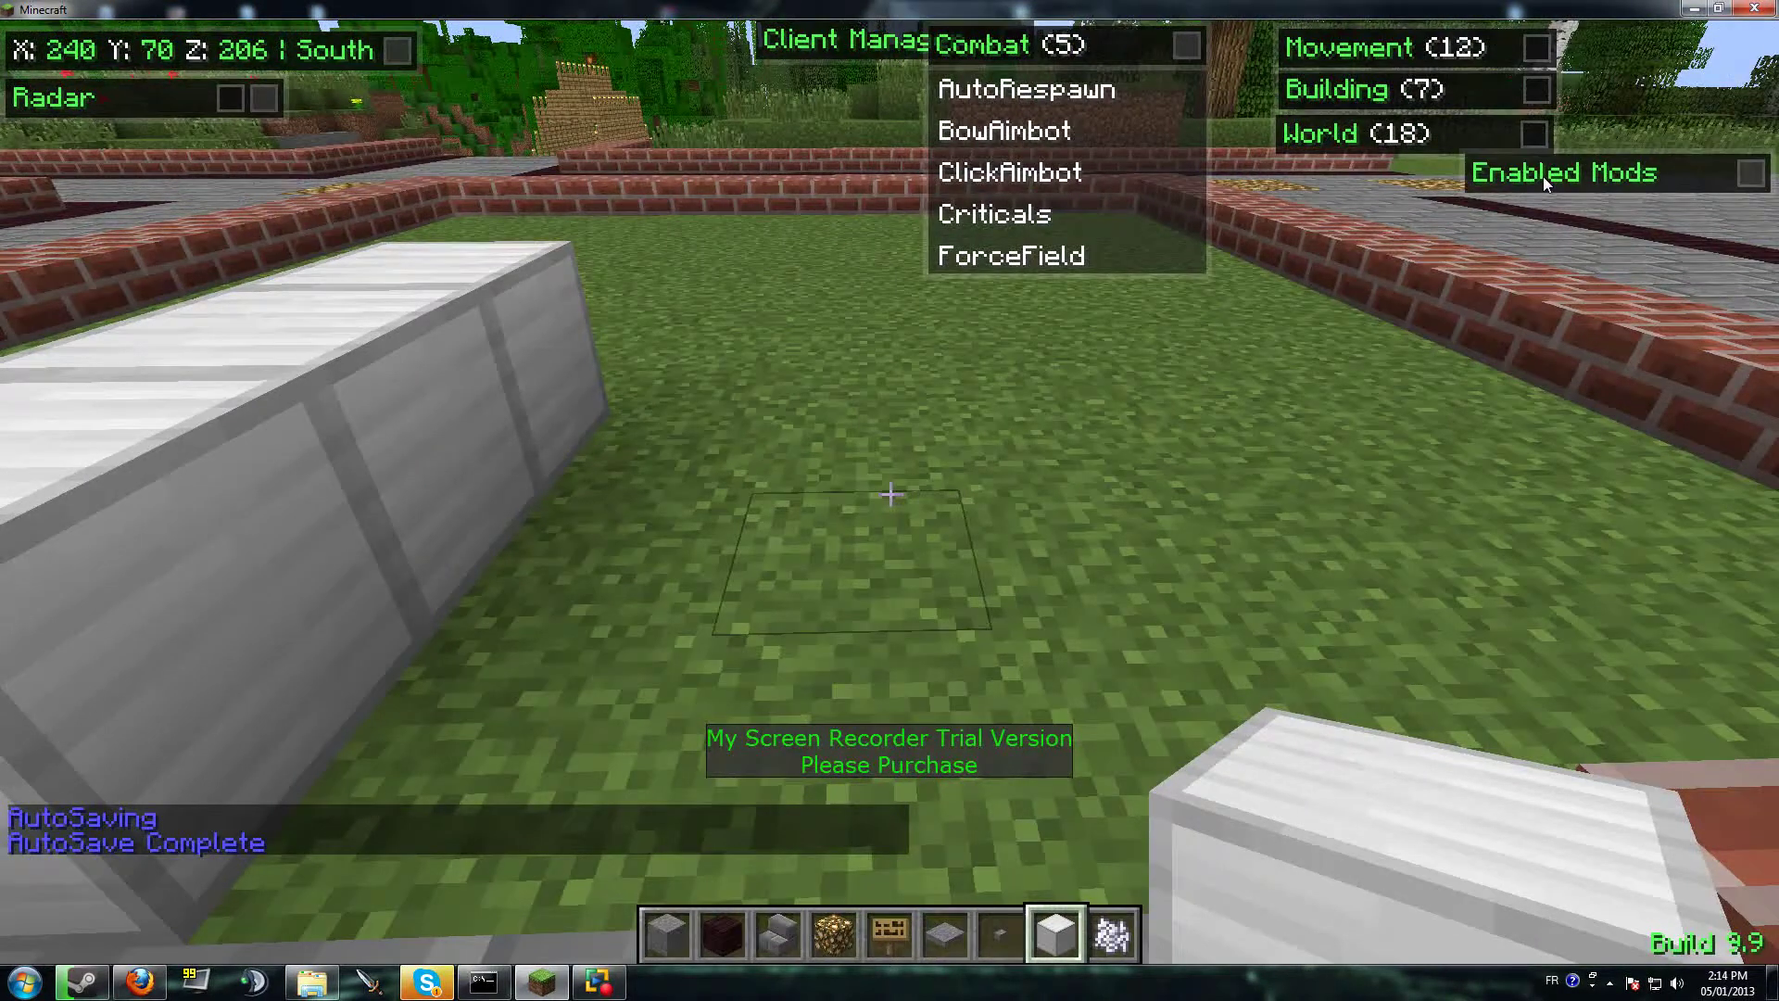
drag(1398, 146, 1642, 140)
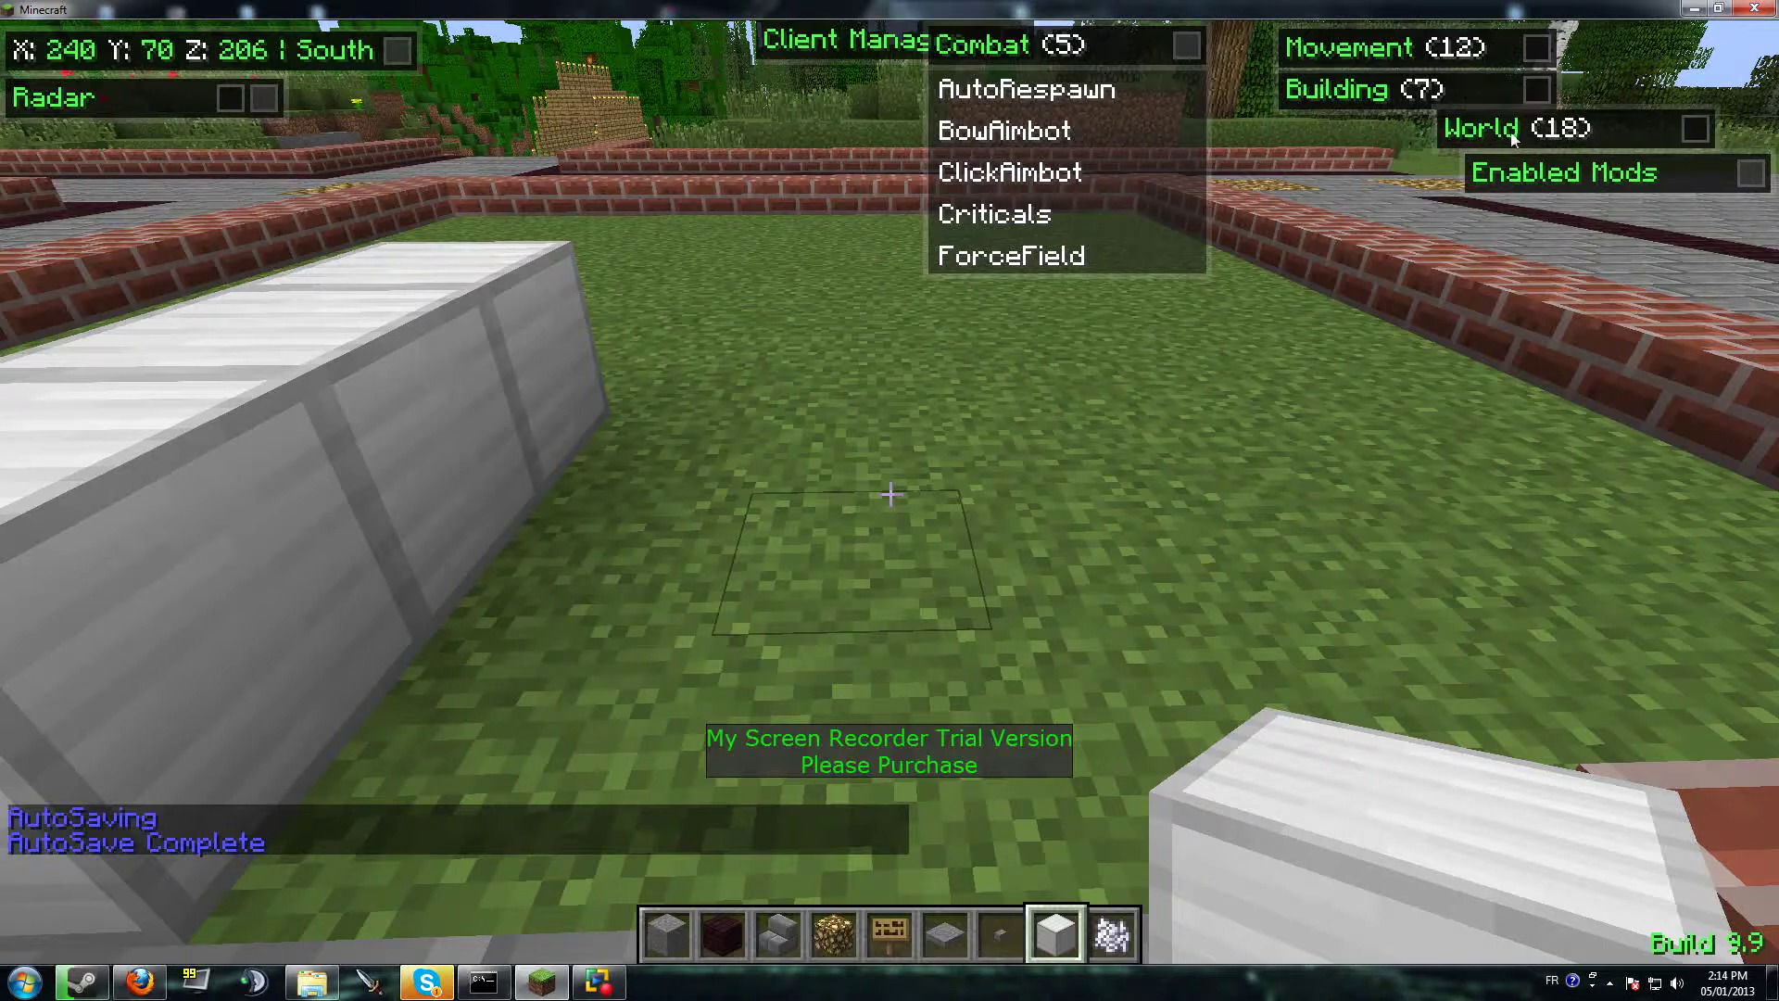
mouse_move(1513, 134)
mouse_down()
mouse_move(1557, 132)
mouse_move(1537, 135)
mouse_move(1557, 84)
mouse_move(1585, 88)
mouse_up()
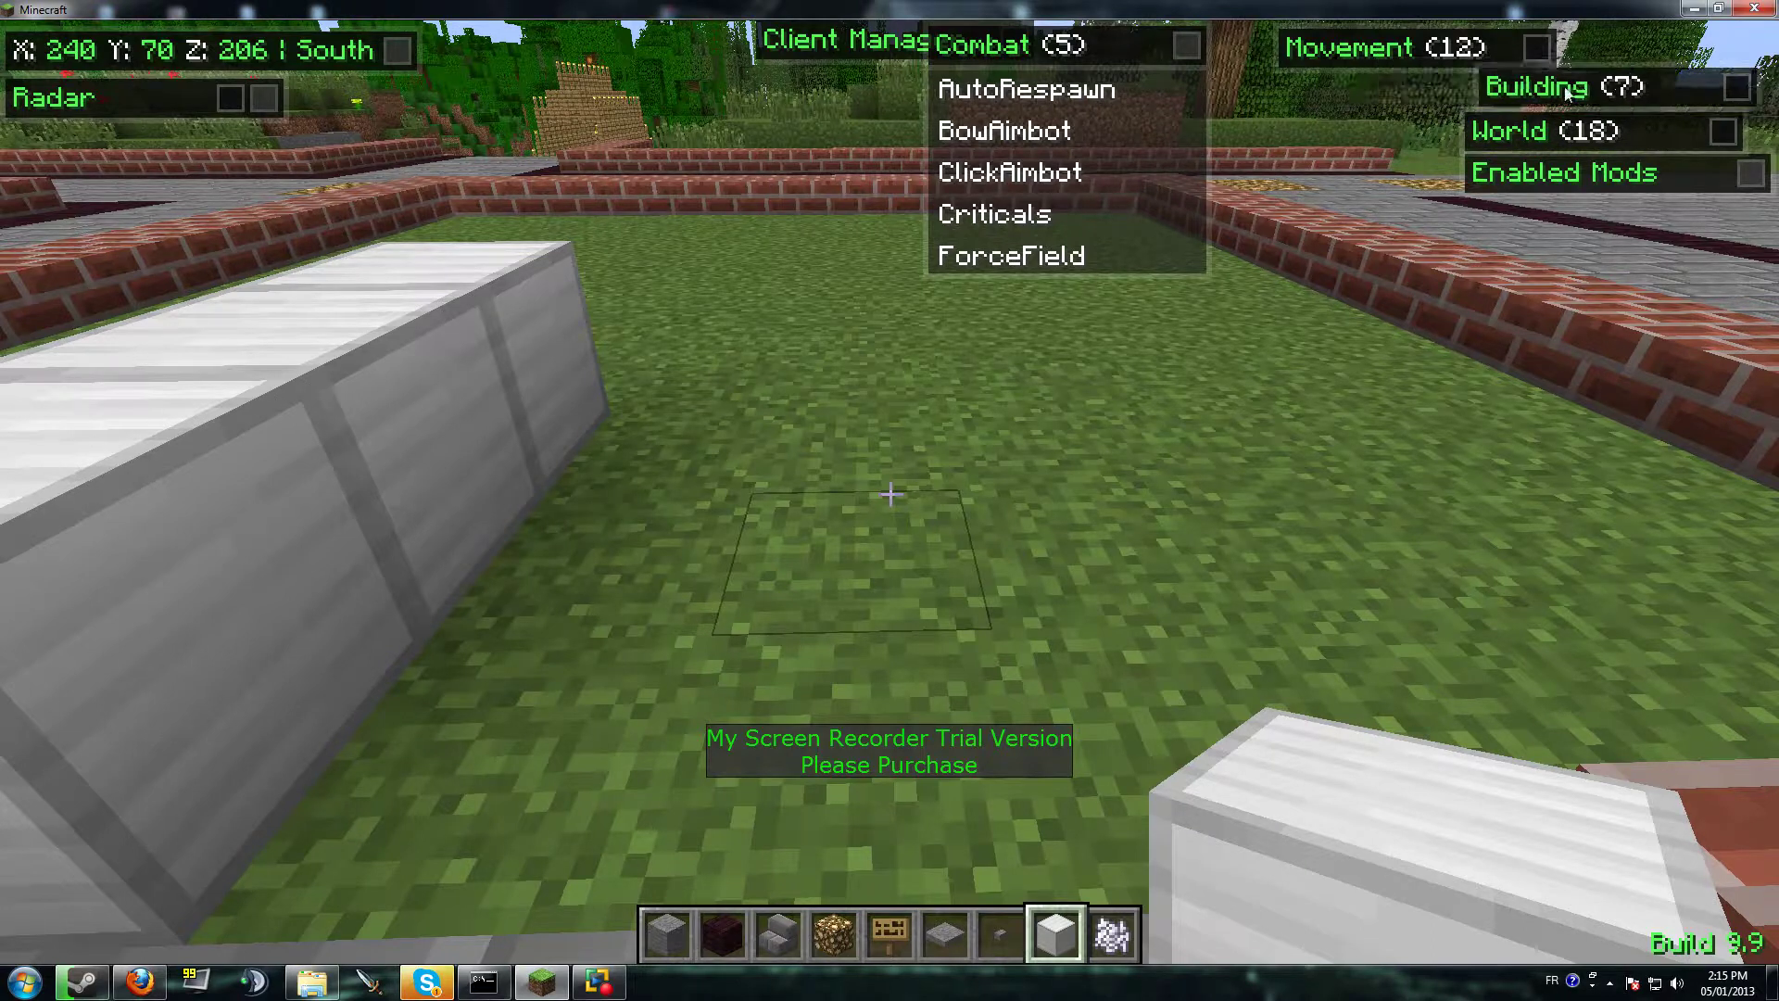
drag(1474, 95, 1537, 88)
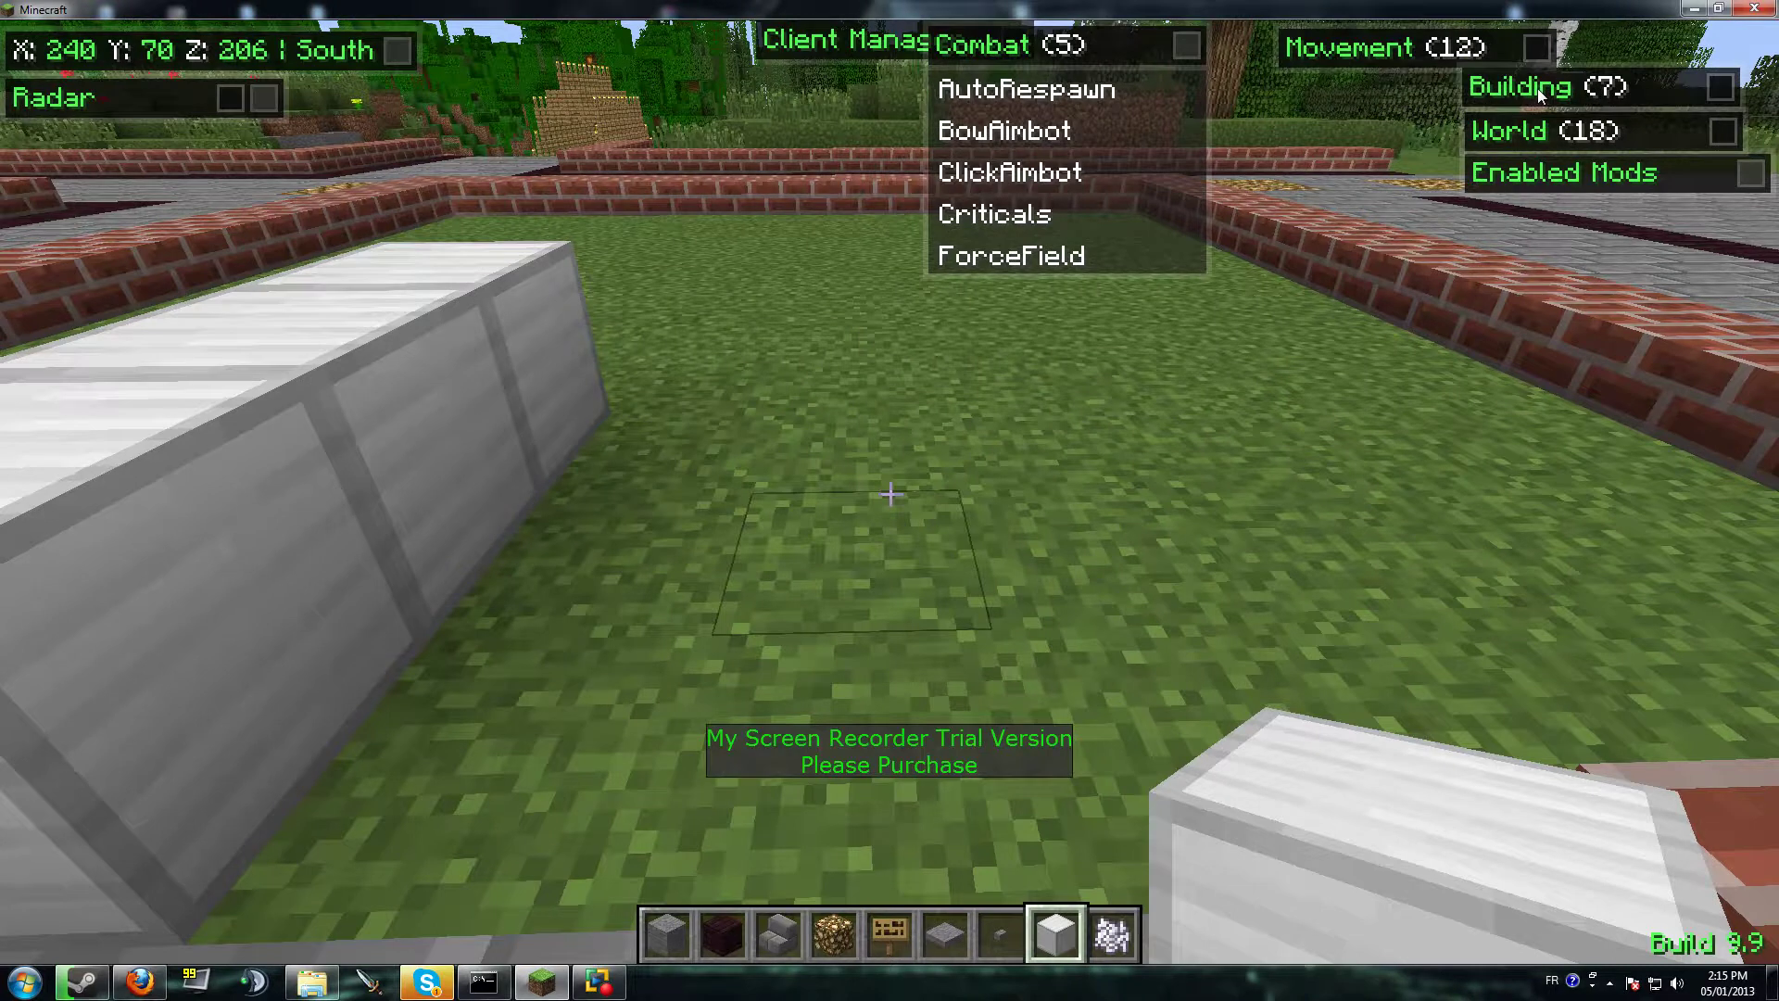
drag(1407, 48, 1662, 53)
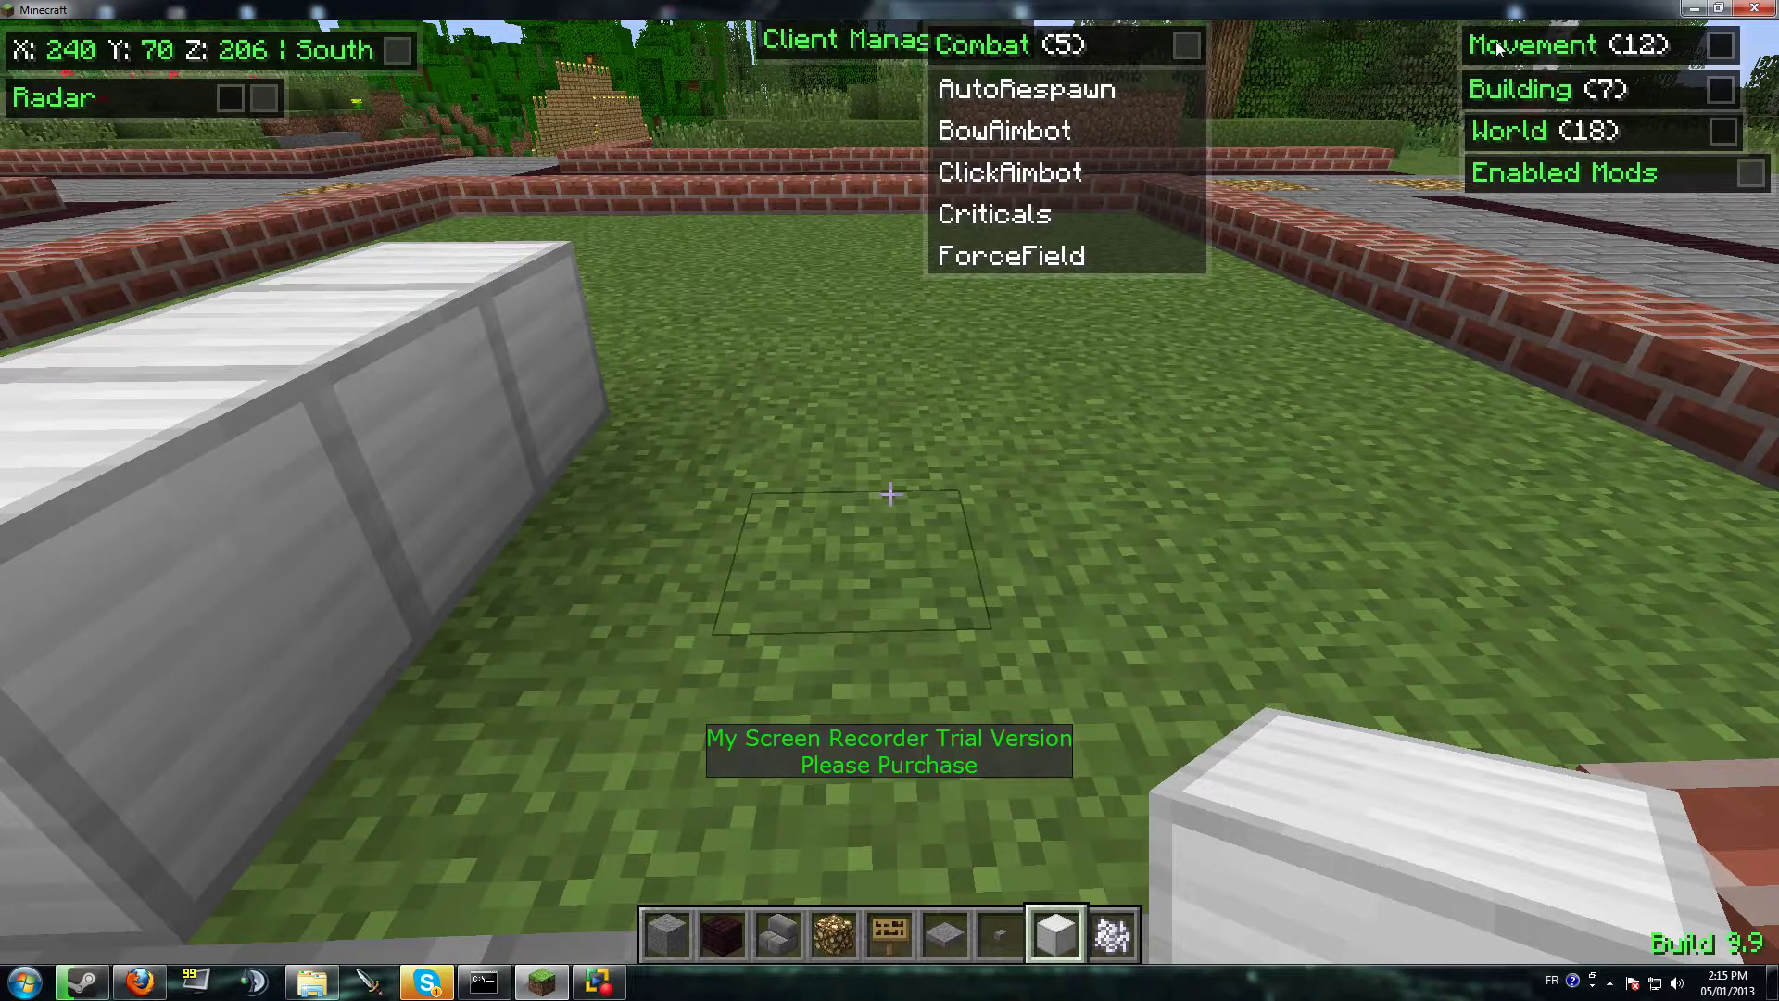
drag(1462, 44, 1496, 51)
Place iron columns, join their far ends, and add an iron block on the grass.
key(Escape)
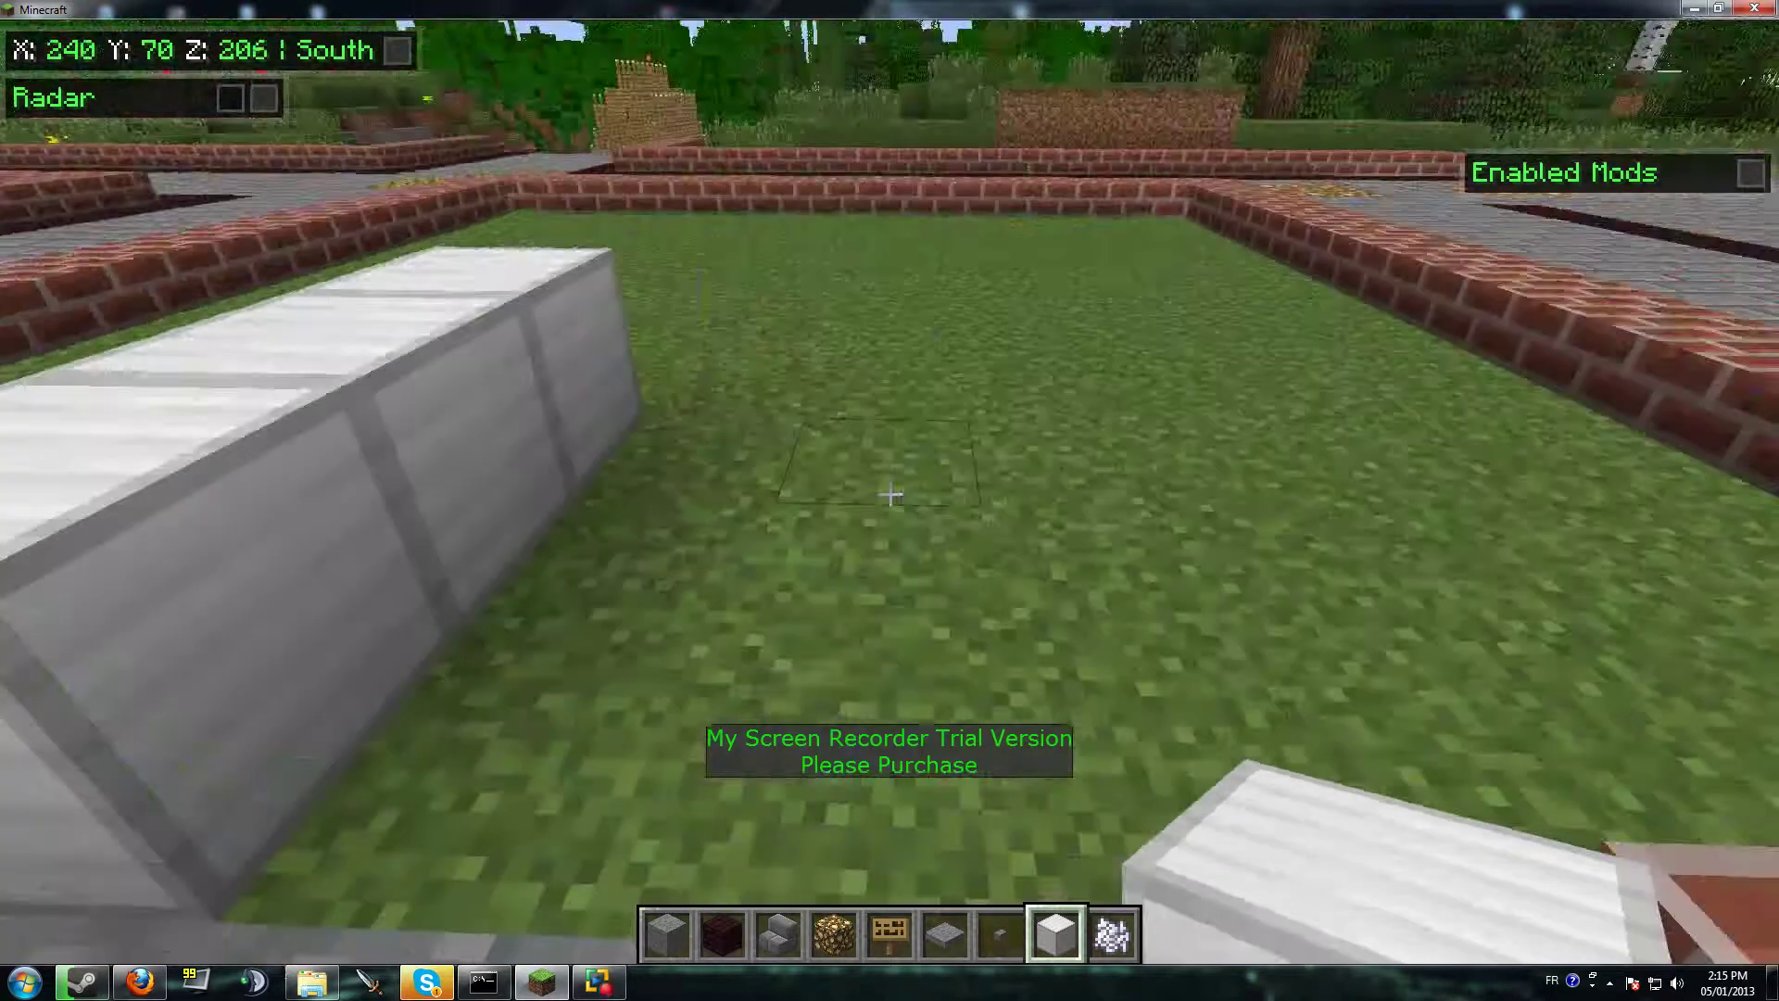
right_click(890, 501)
key(w)
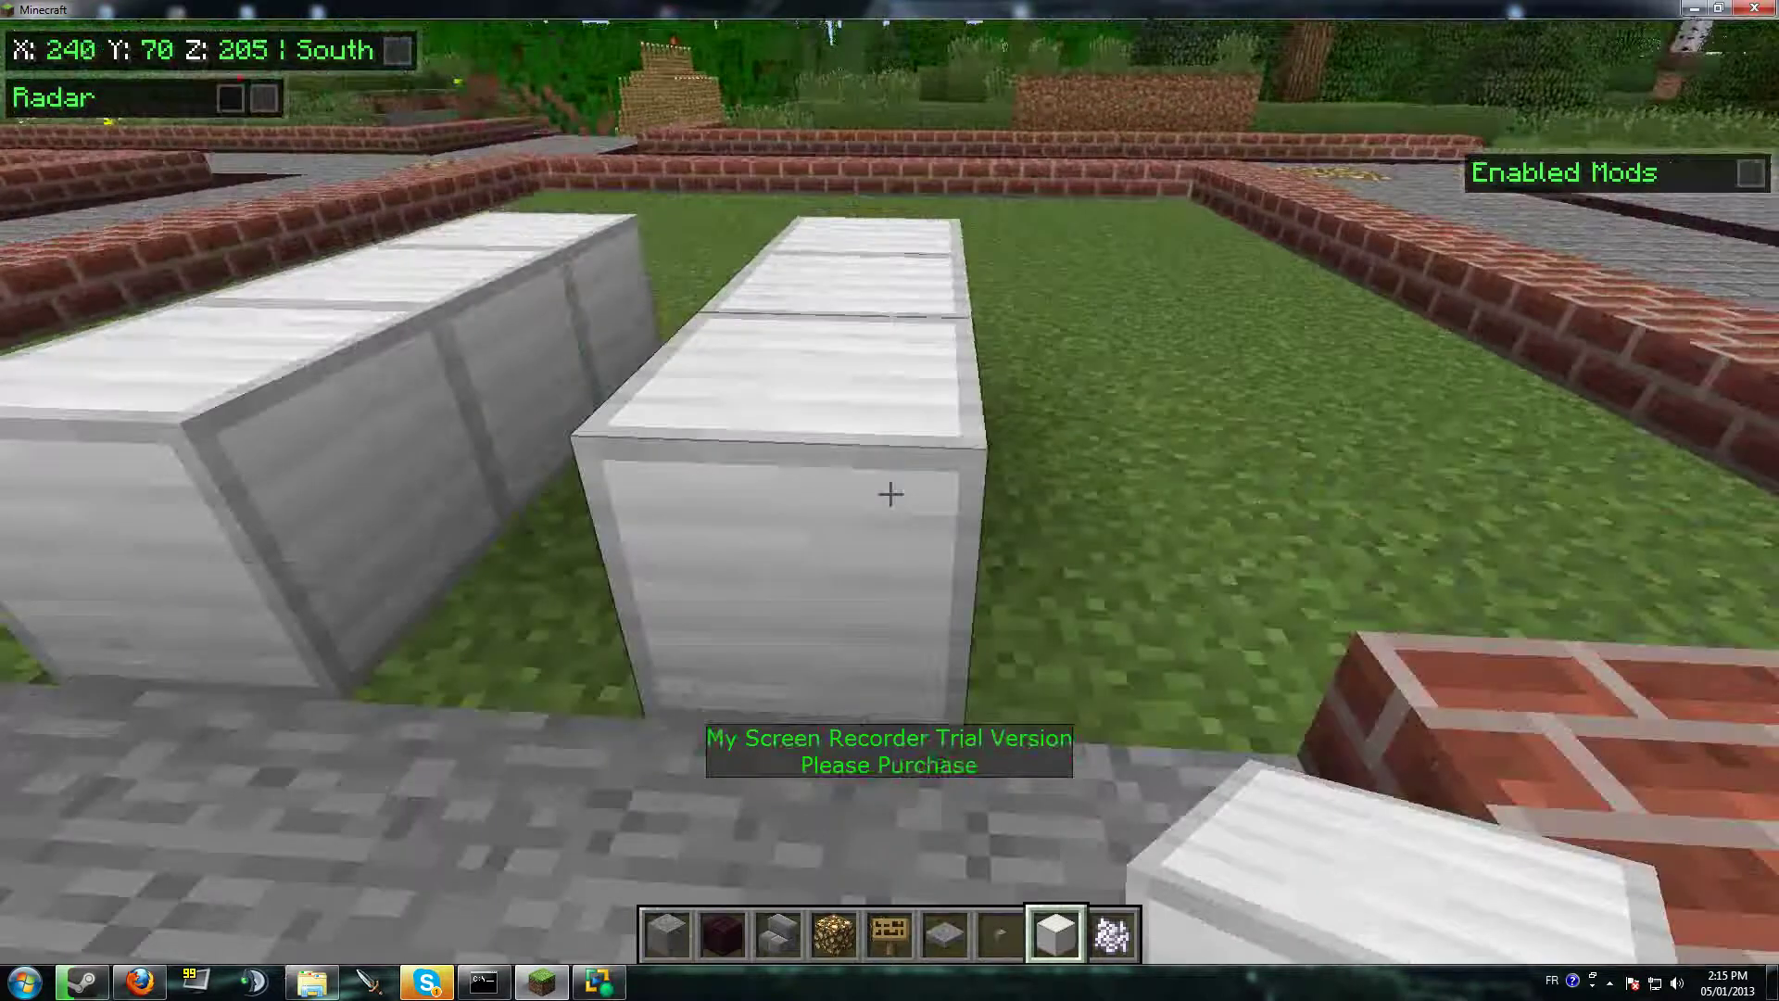
key(space)
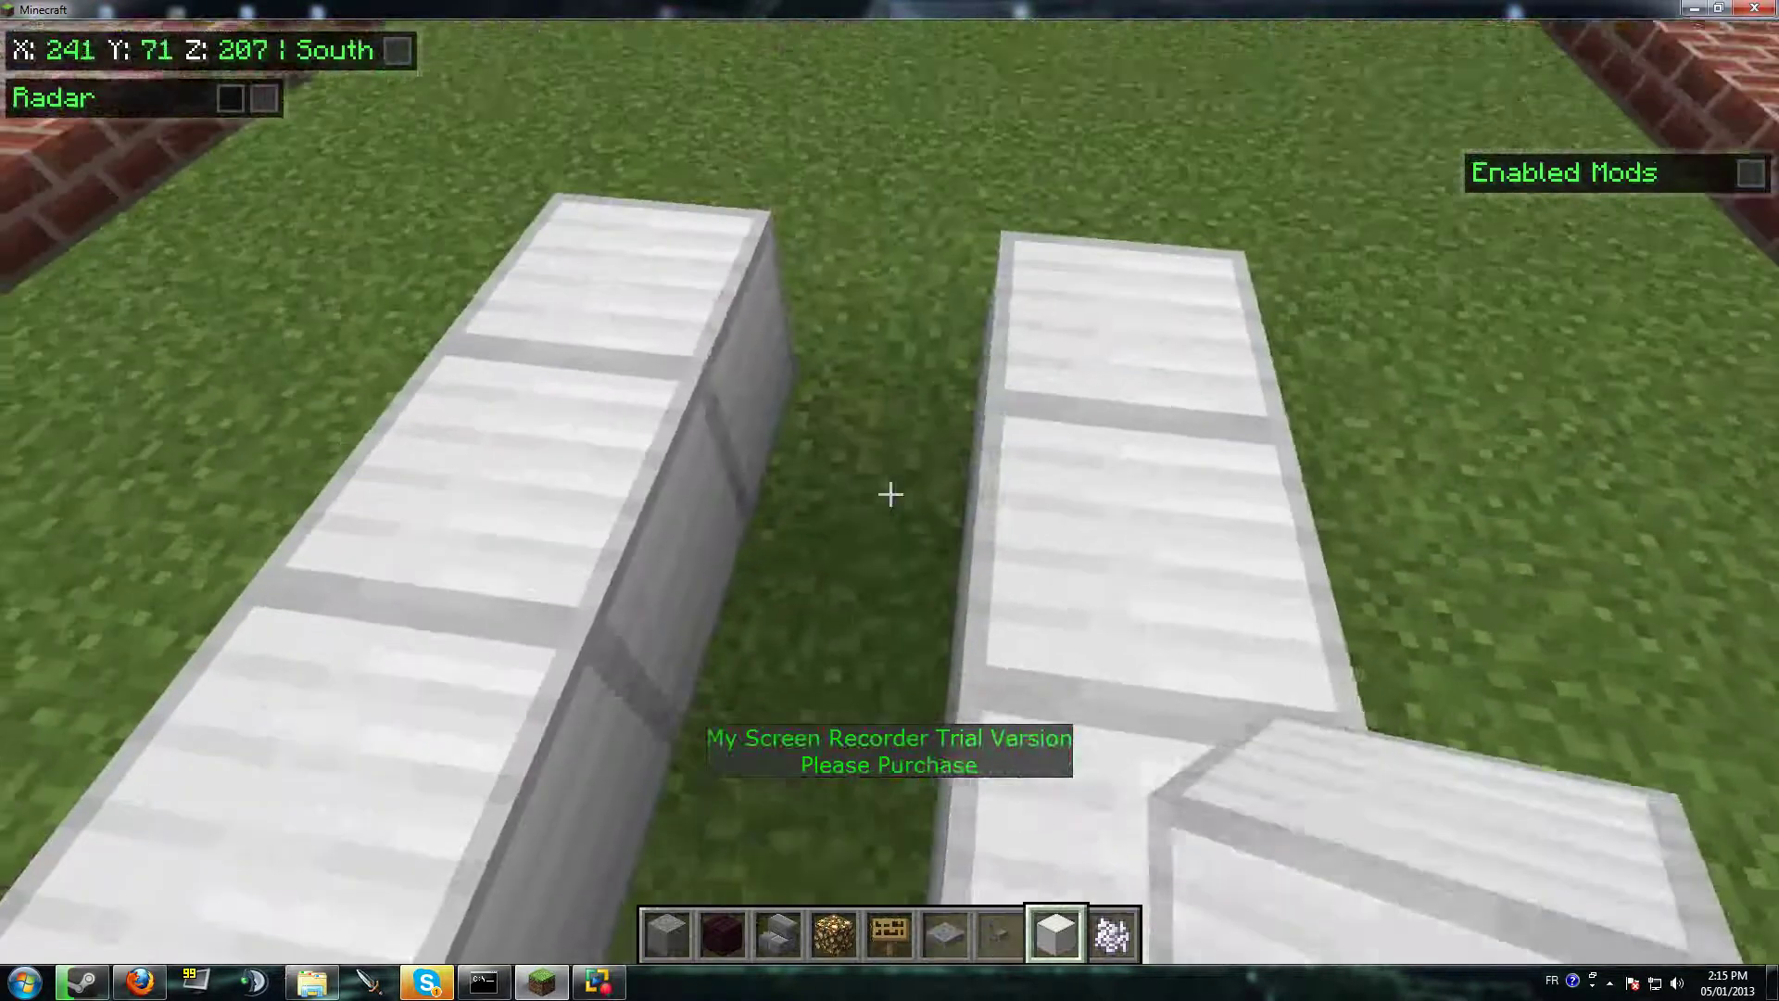
right_click(891, 493)
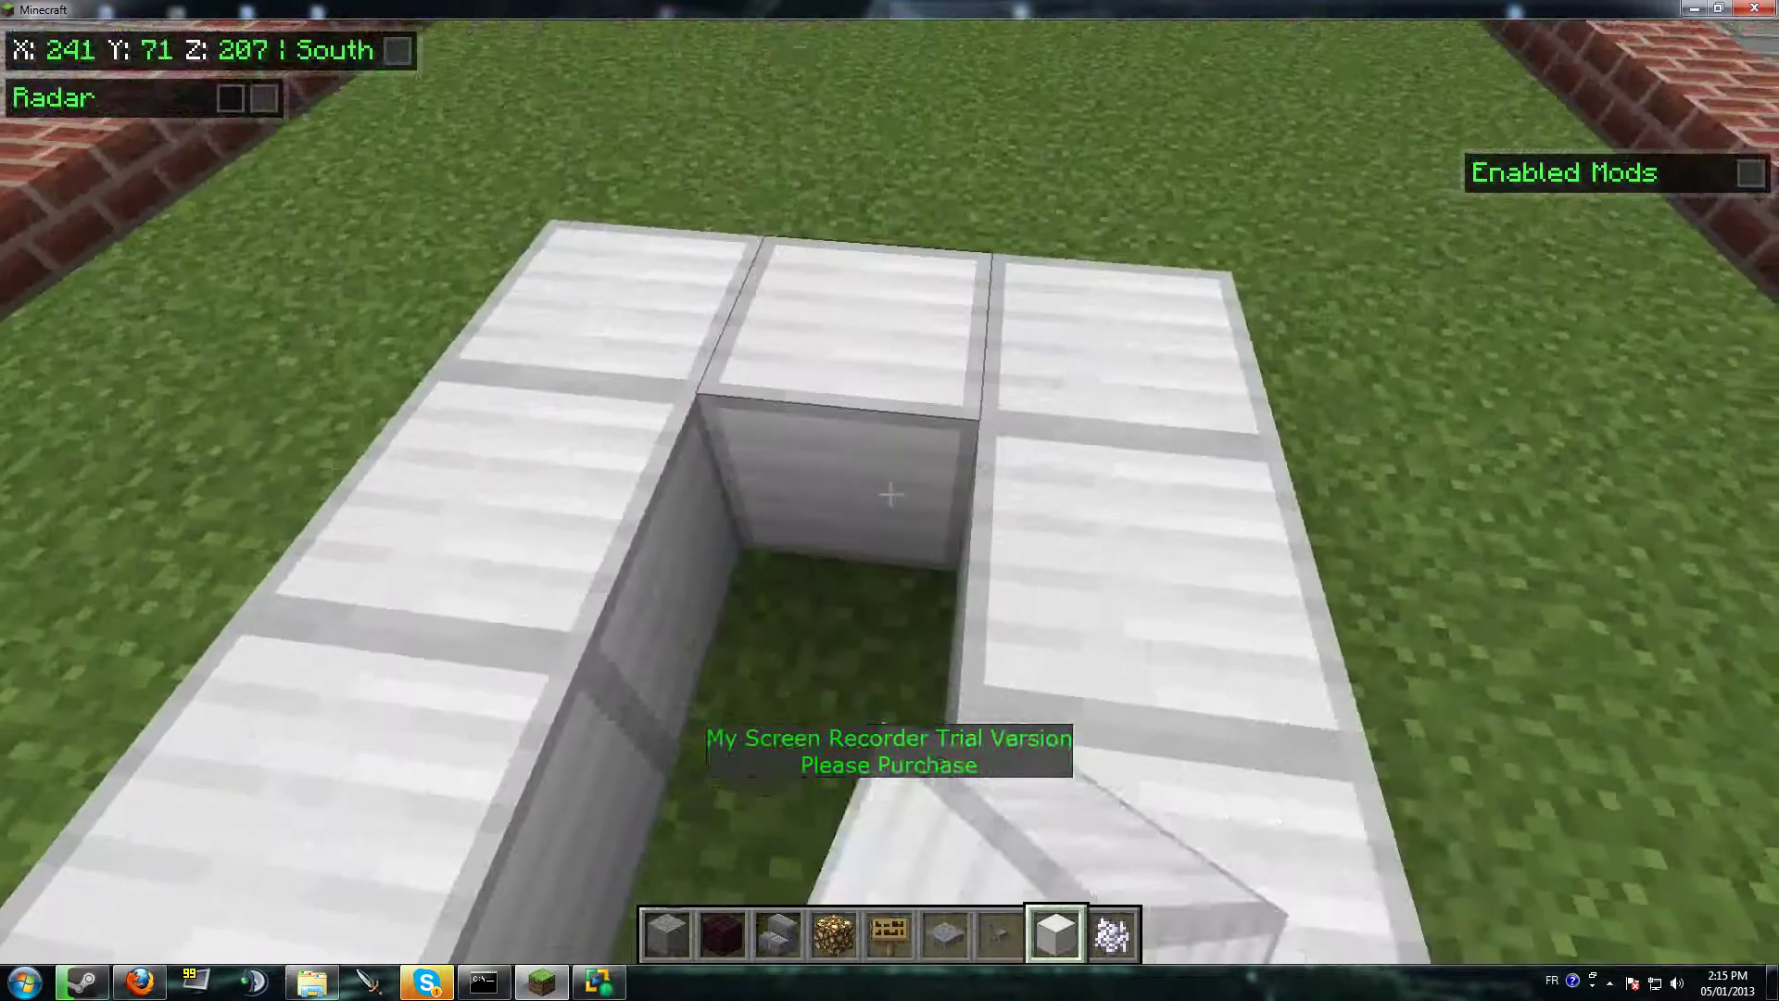
key(d)
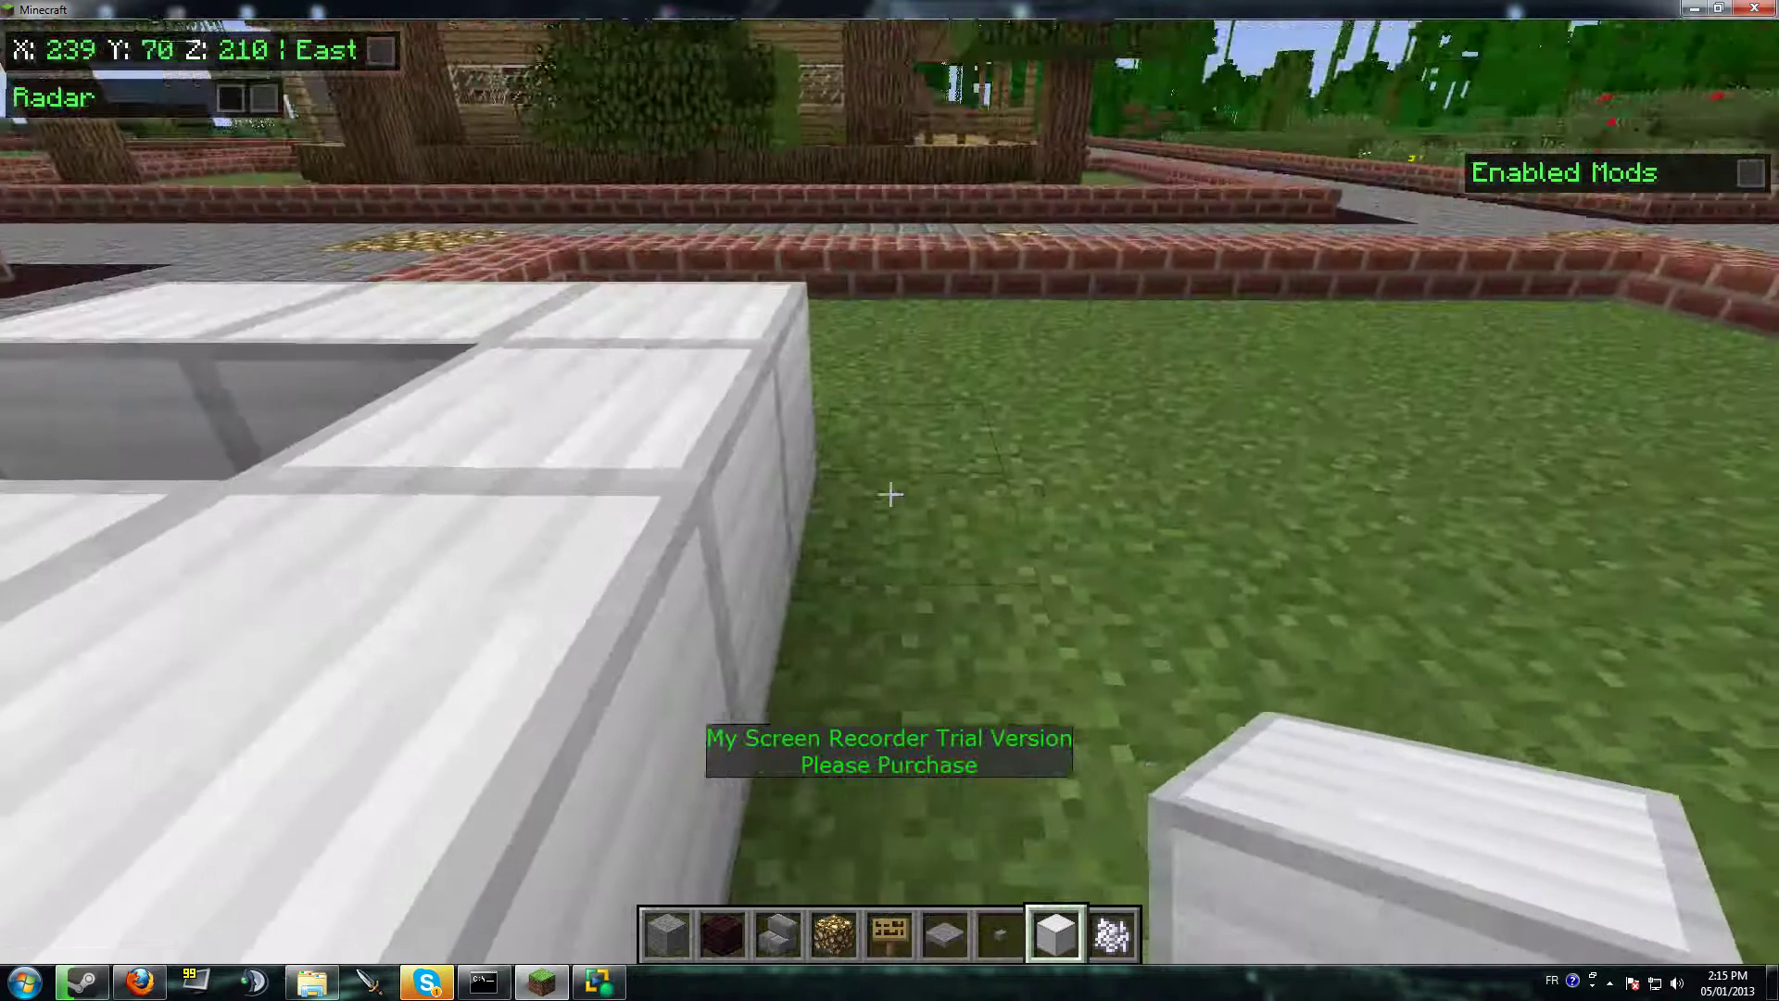
right_click(889, 494)
Walk over and around the iron structure to look over the stepped wall.
key(s)
key(w)
key(space)
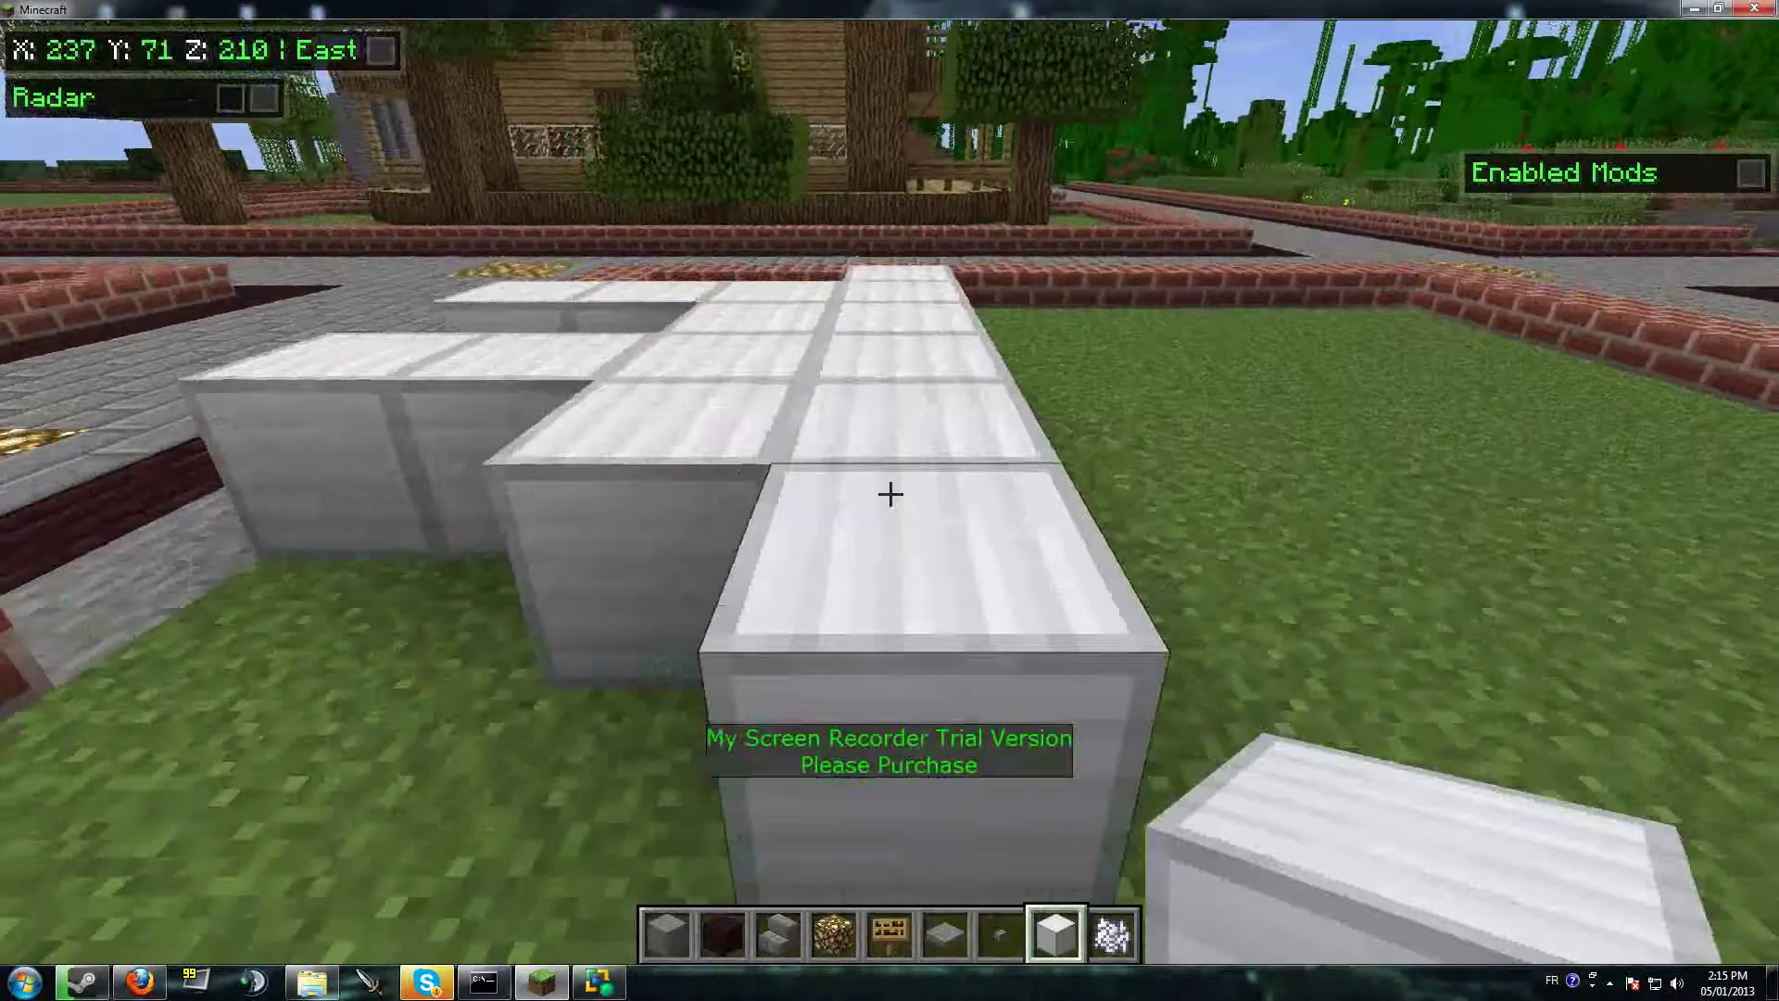
key(s)
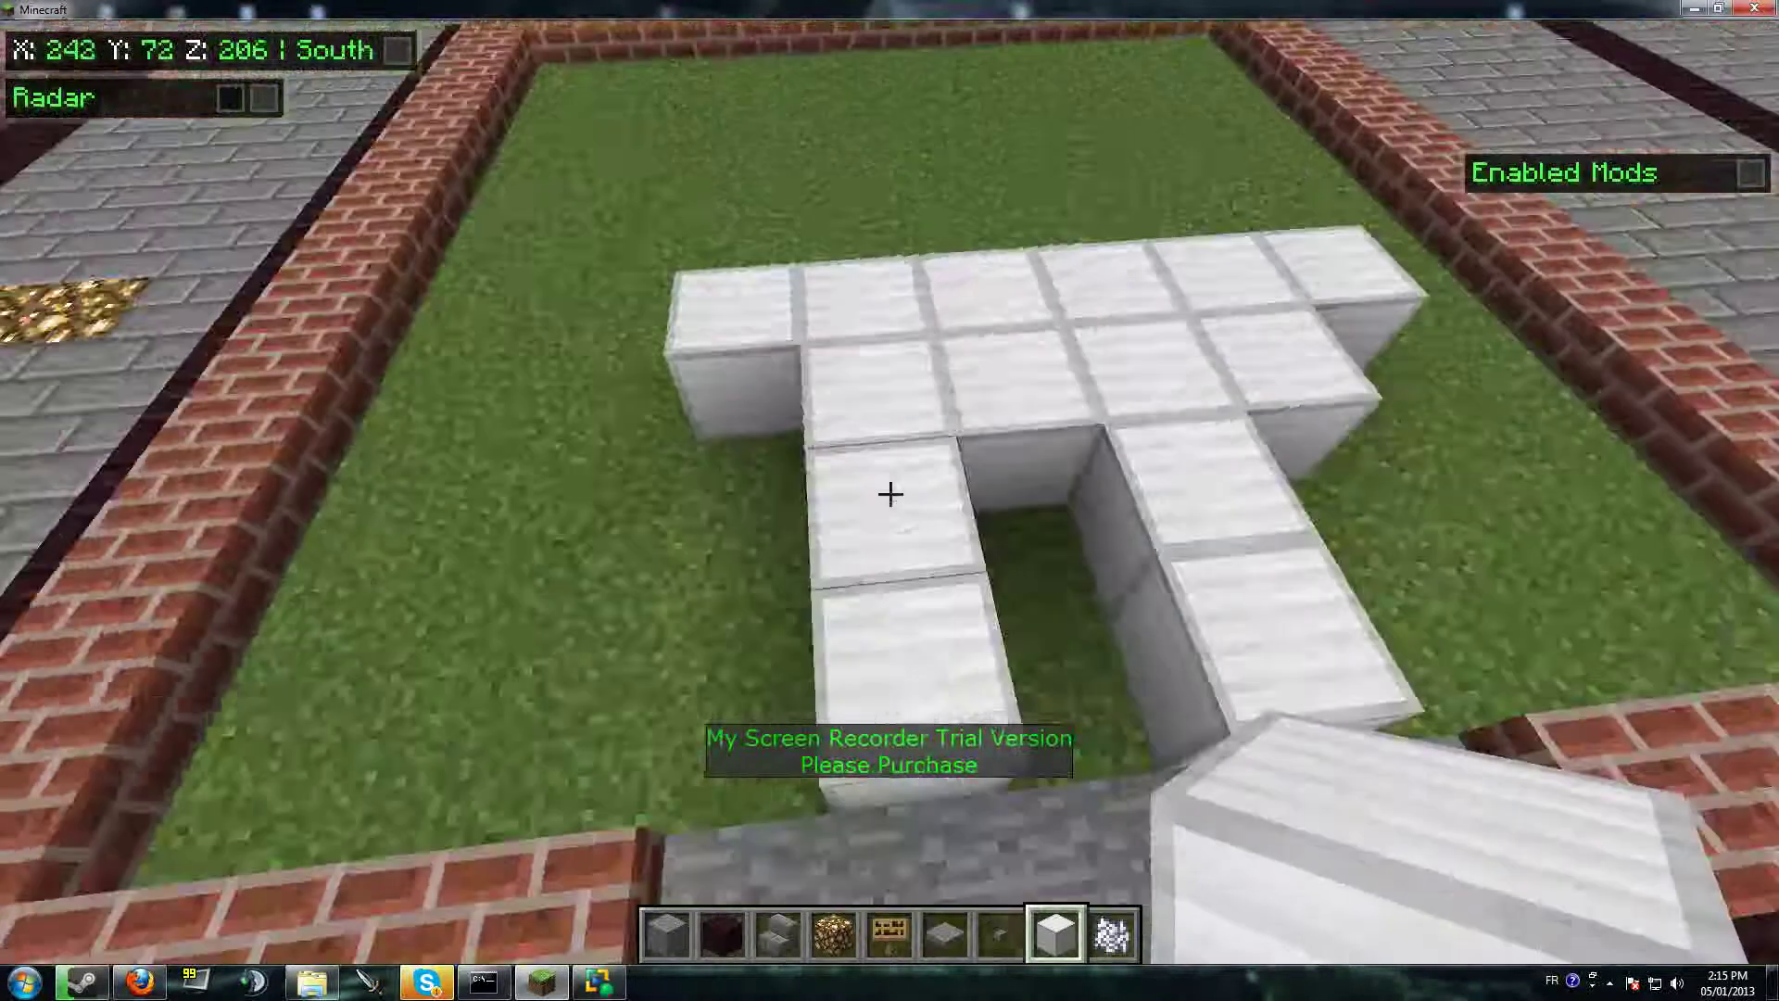
key(w)
key(w)
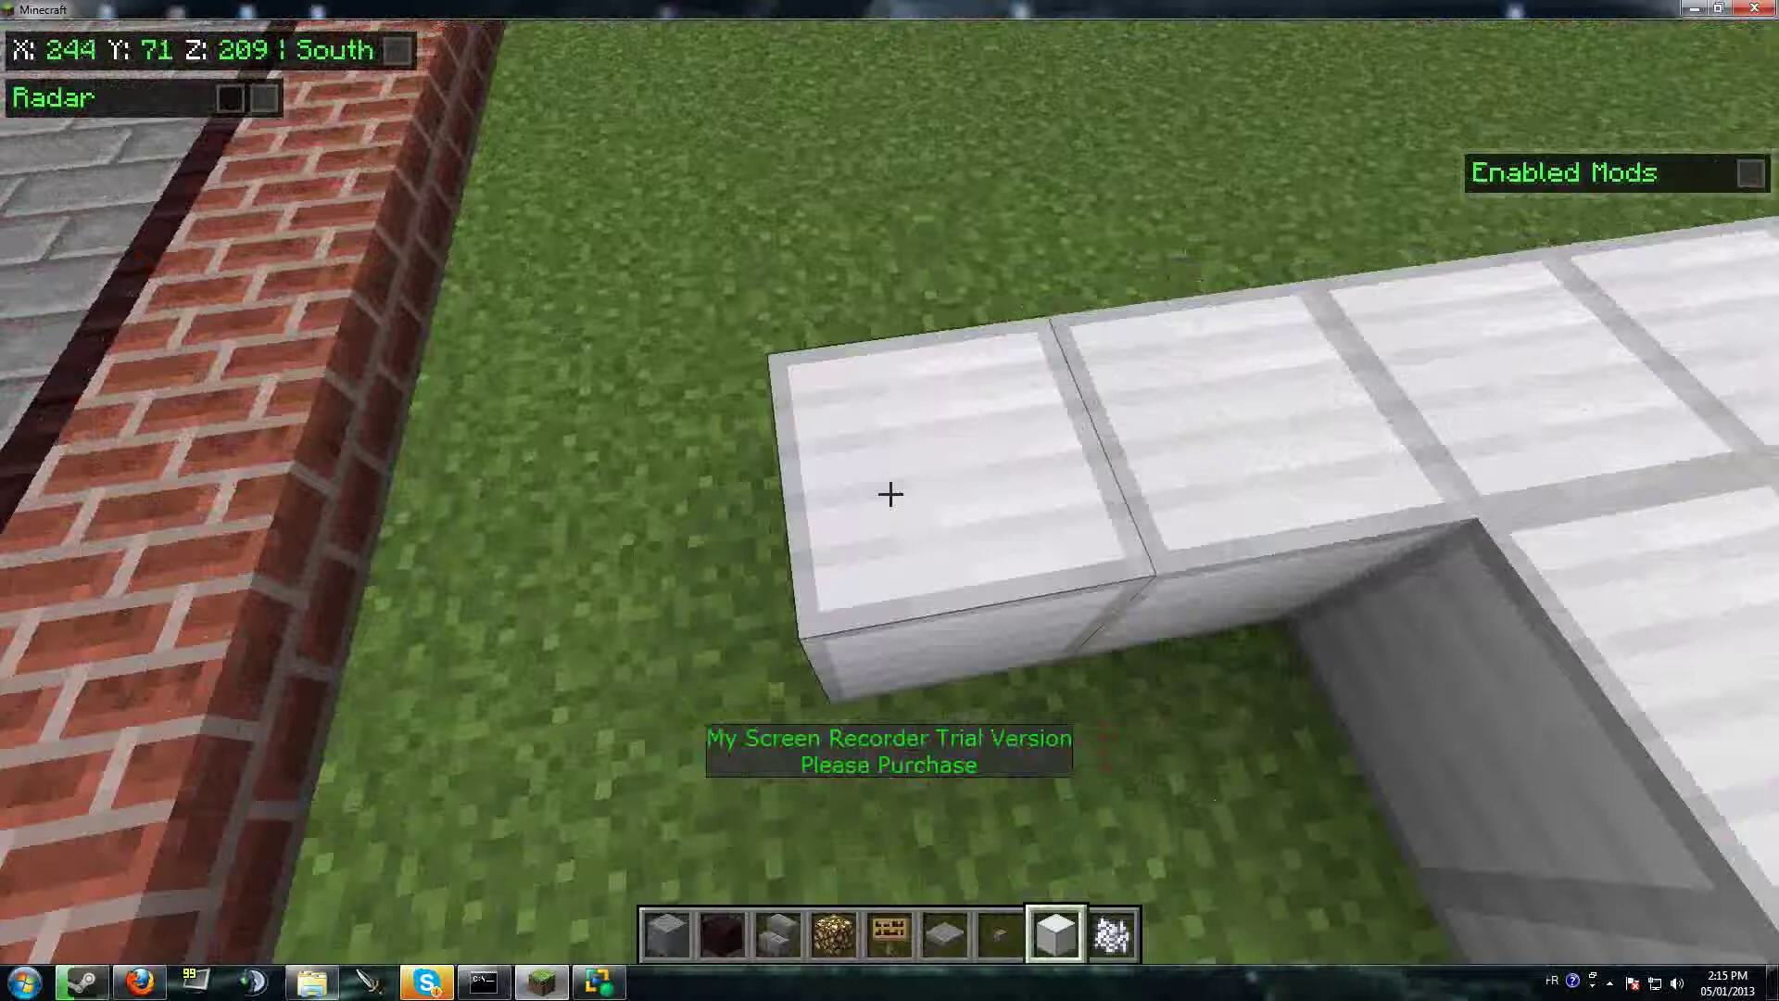
key(space)
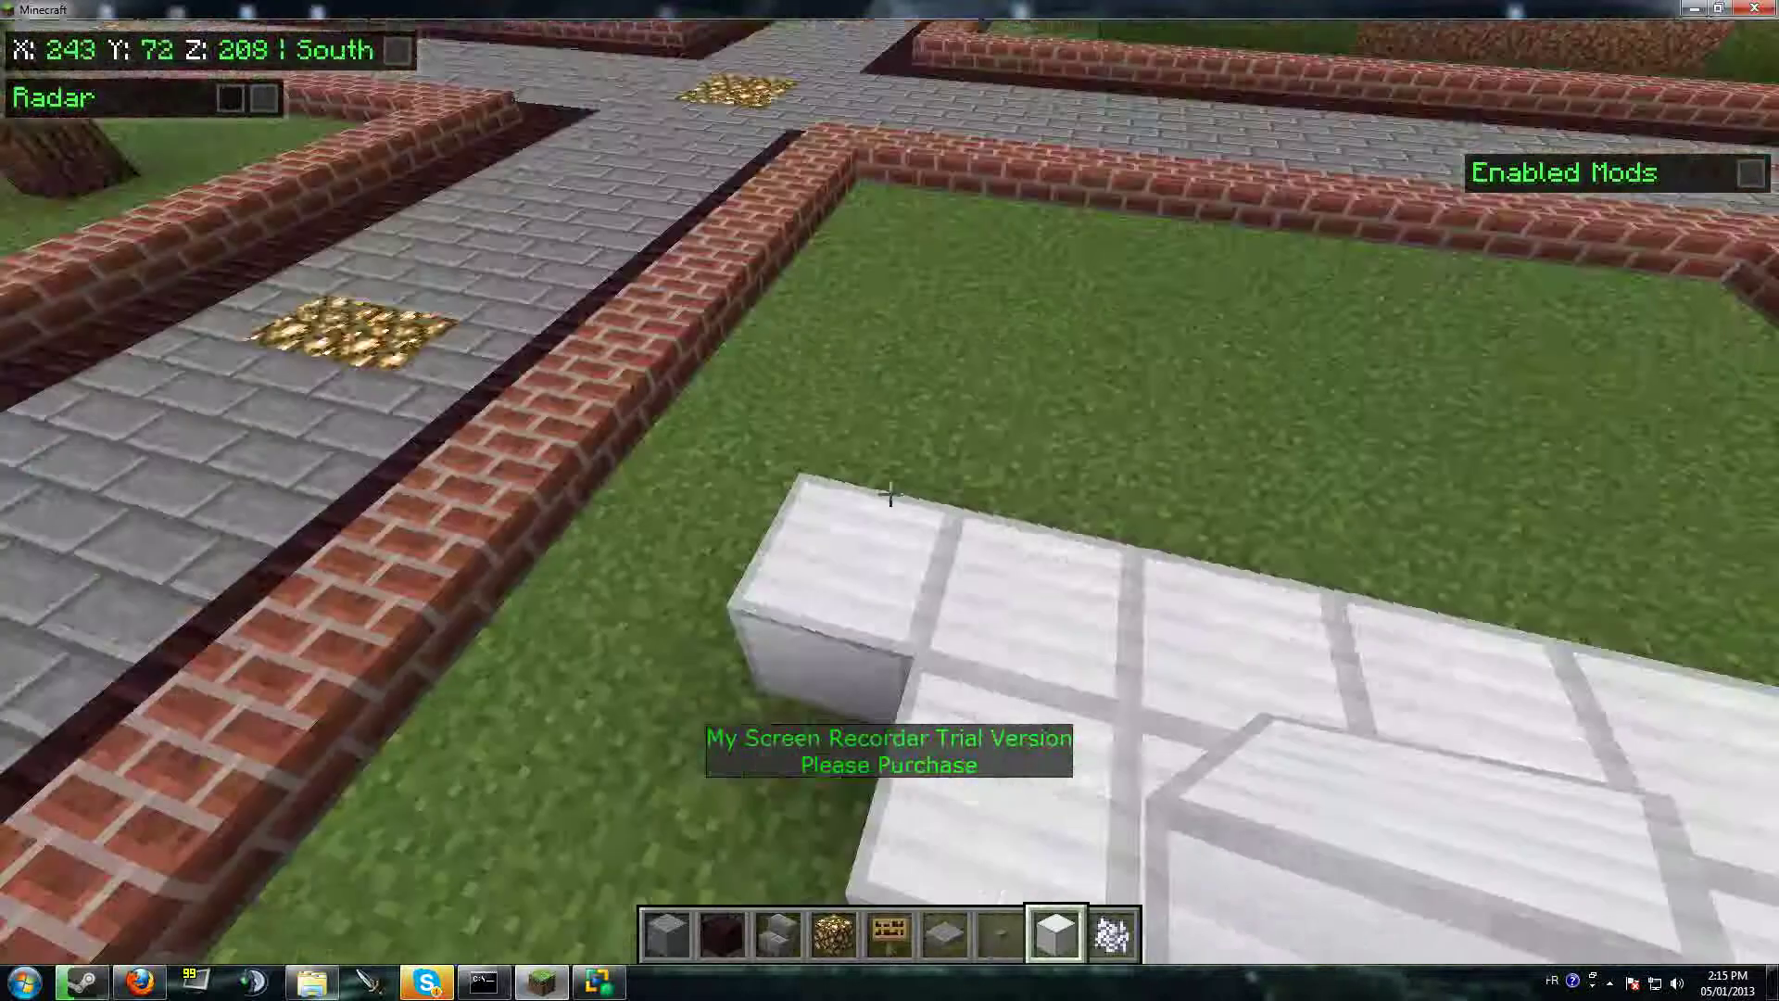
key(s)
key(d)
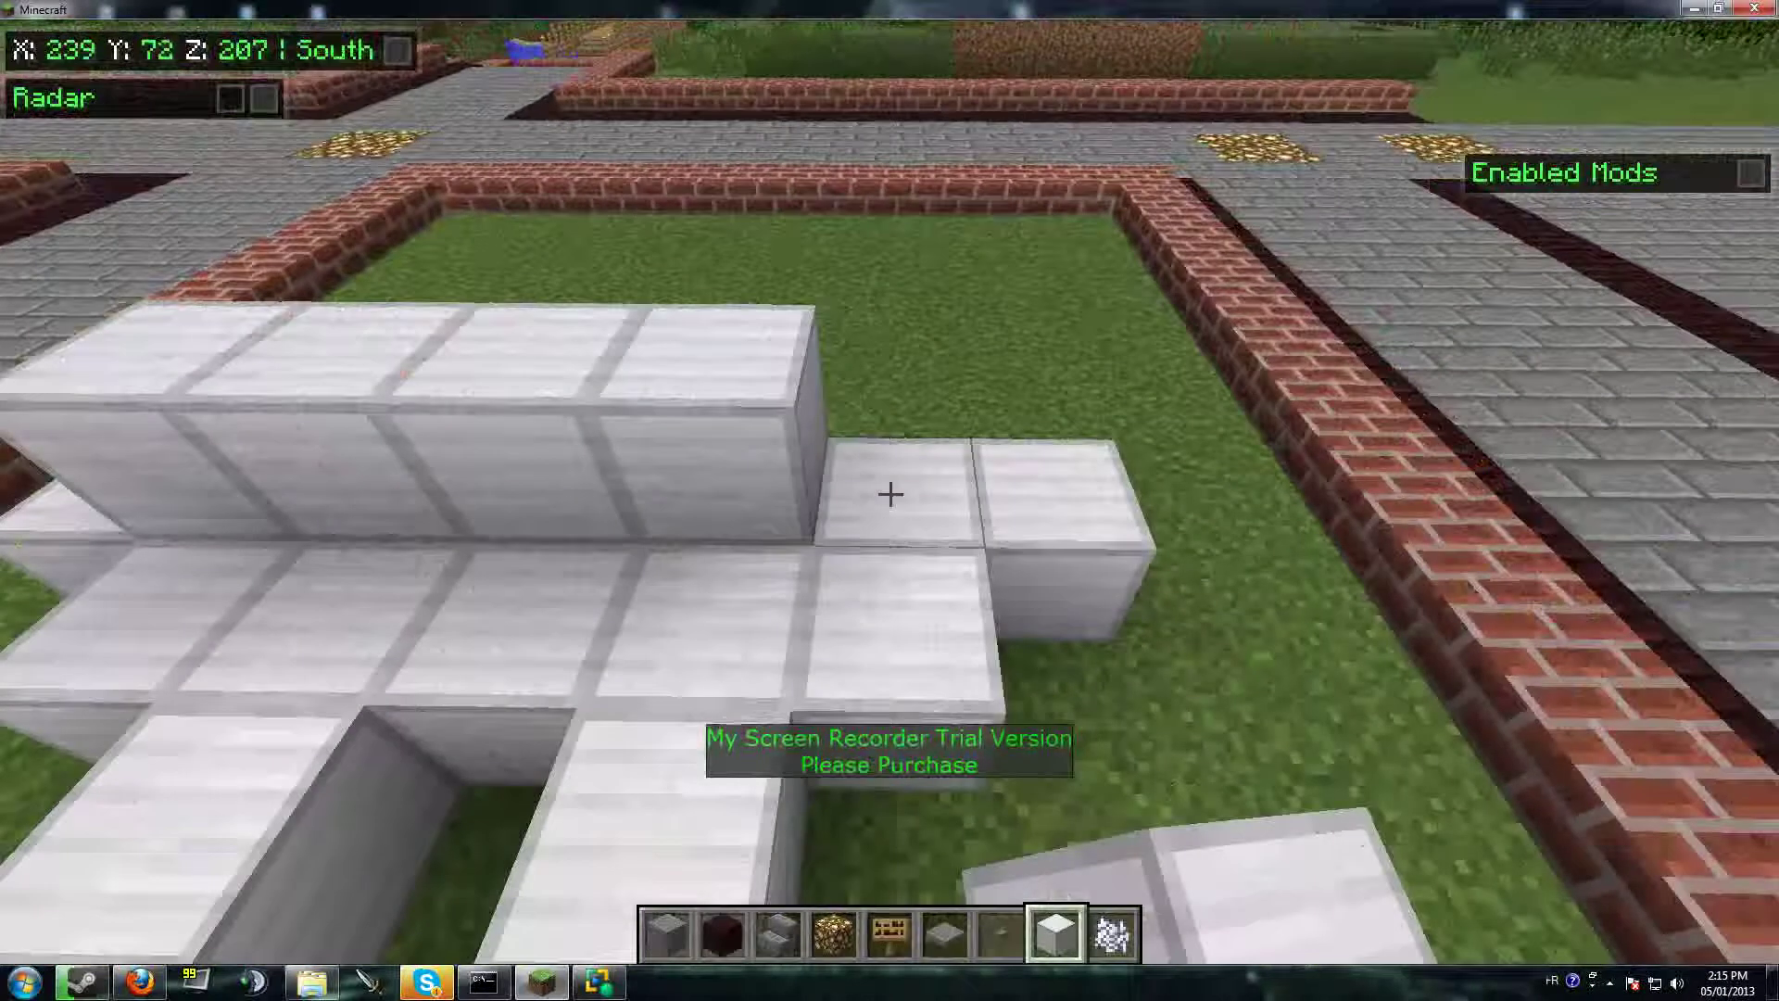
key(a)
key(s)
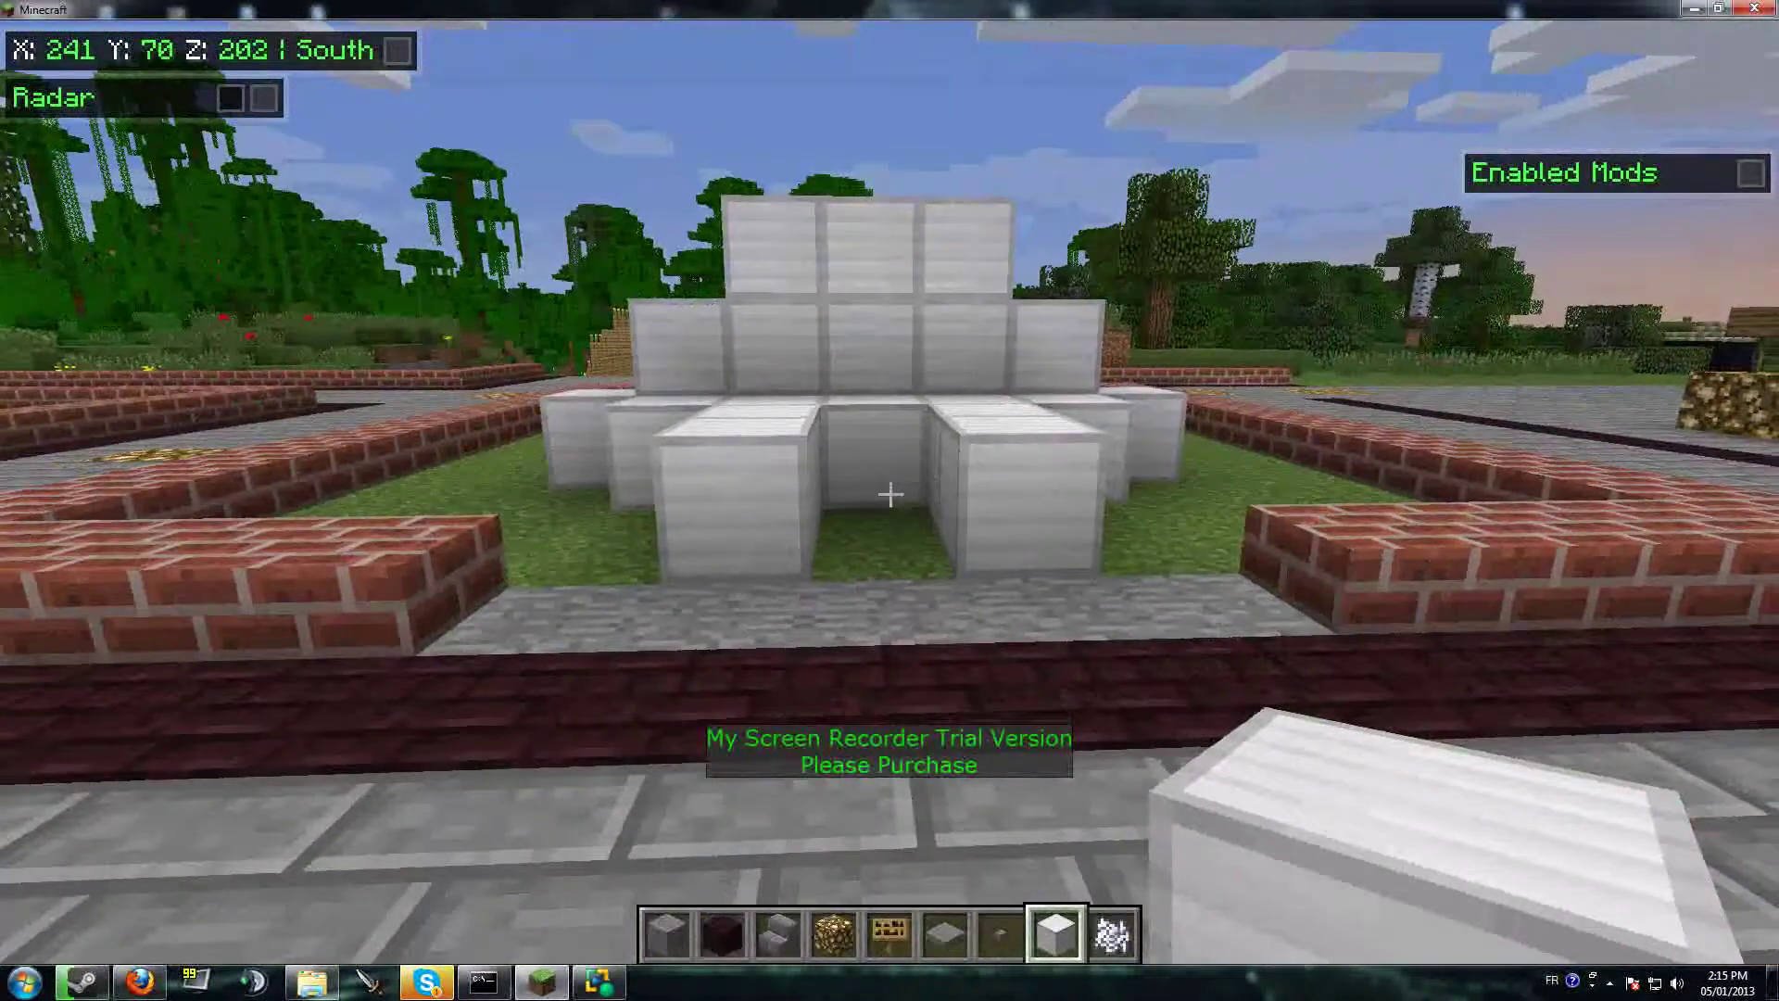
Add pit pressure plates, a blank sign on the wall, and two flanking stone buttons.
key(w)
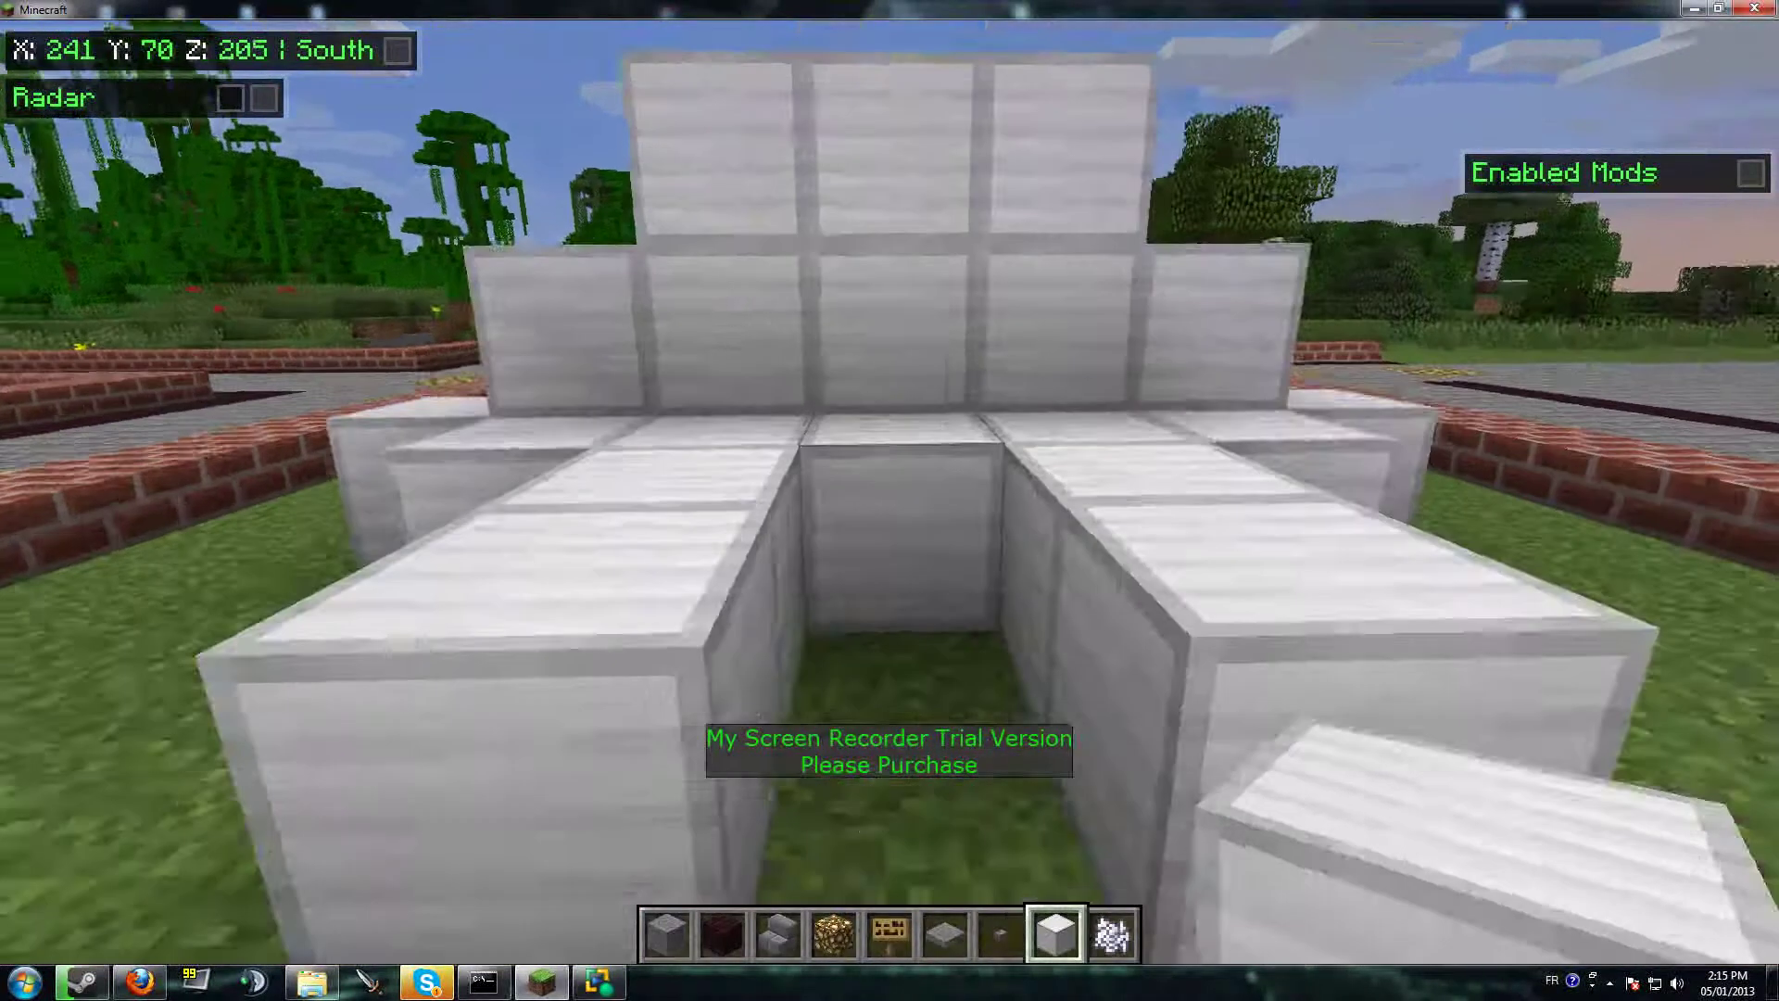
scroll(890, 494, up, 1)
scroll(889, 494, up, 1)
right_click(891, 494)
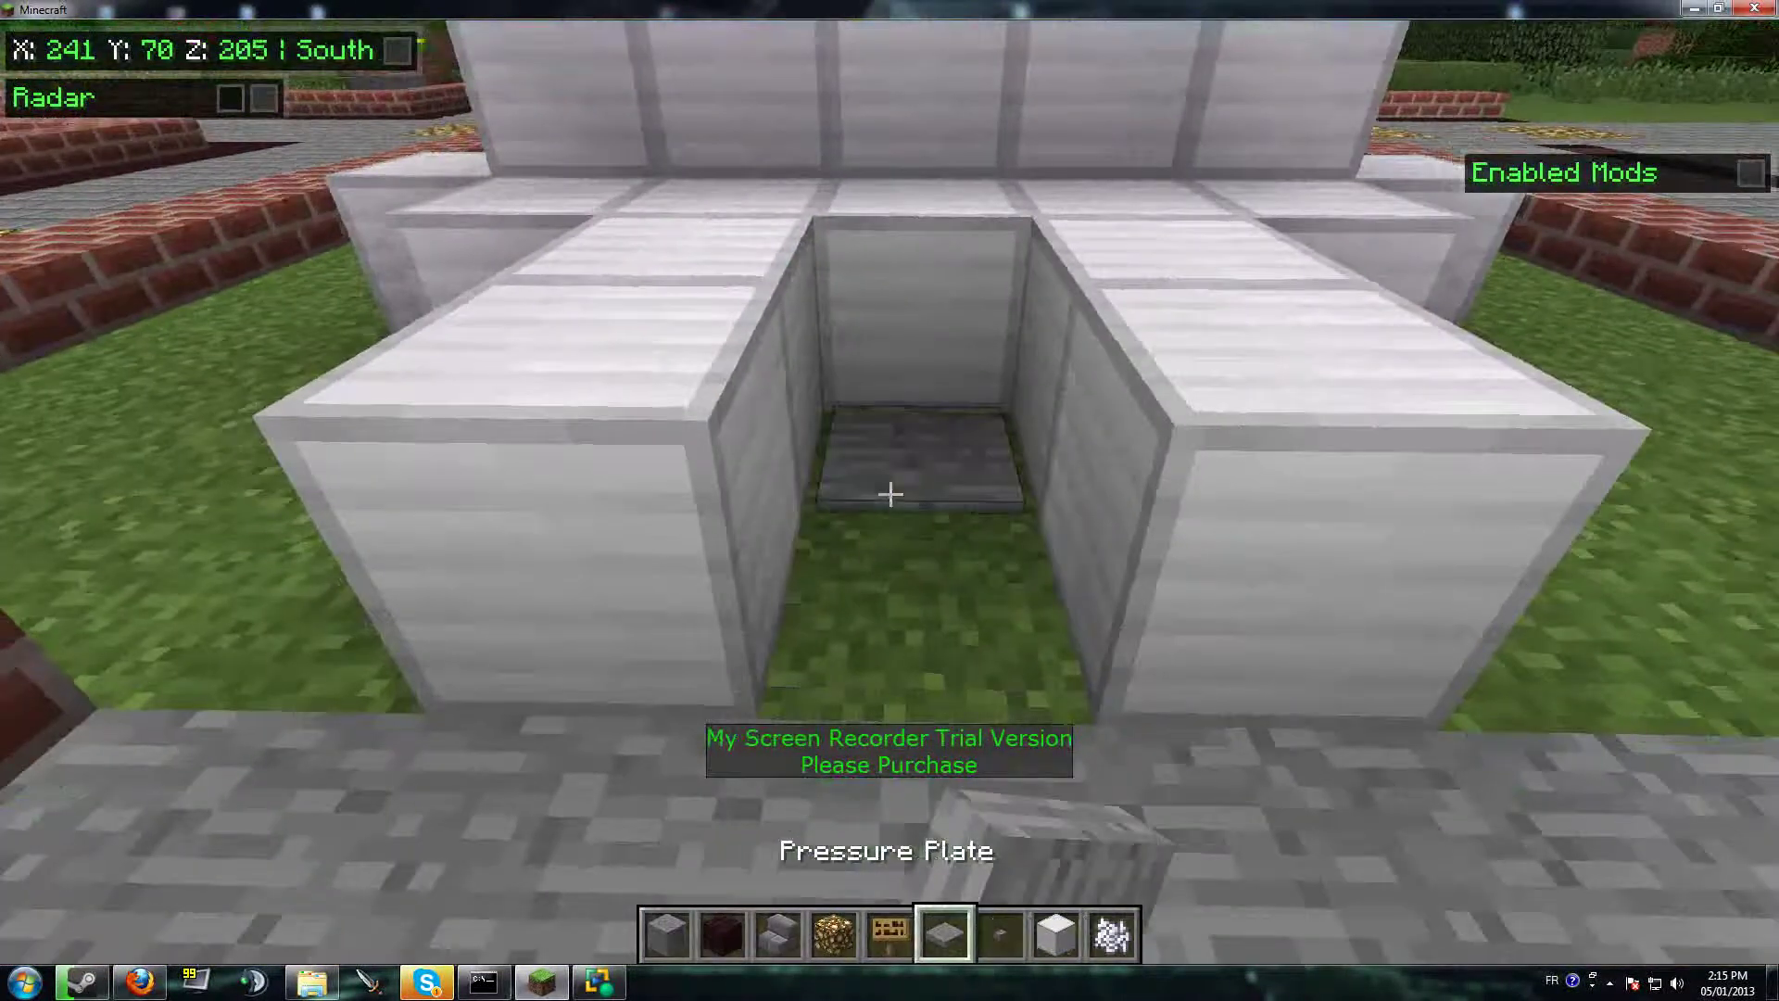
scroll(891, 494, up, 1)
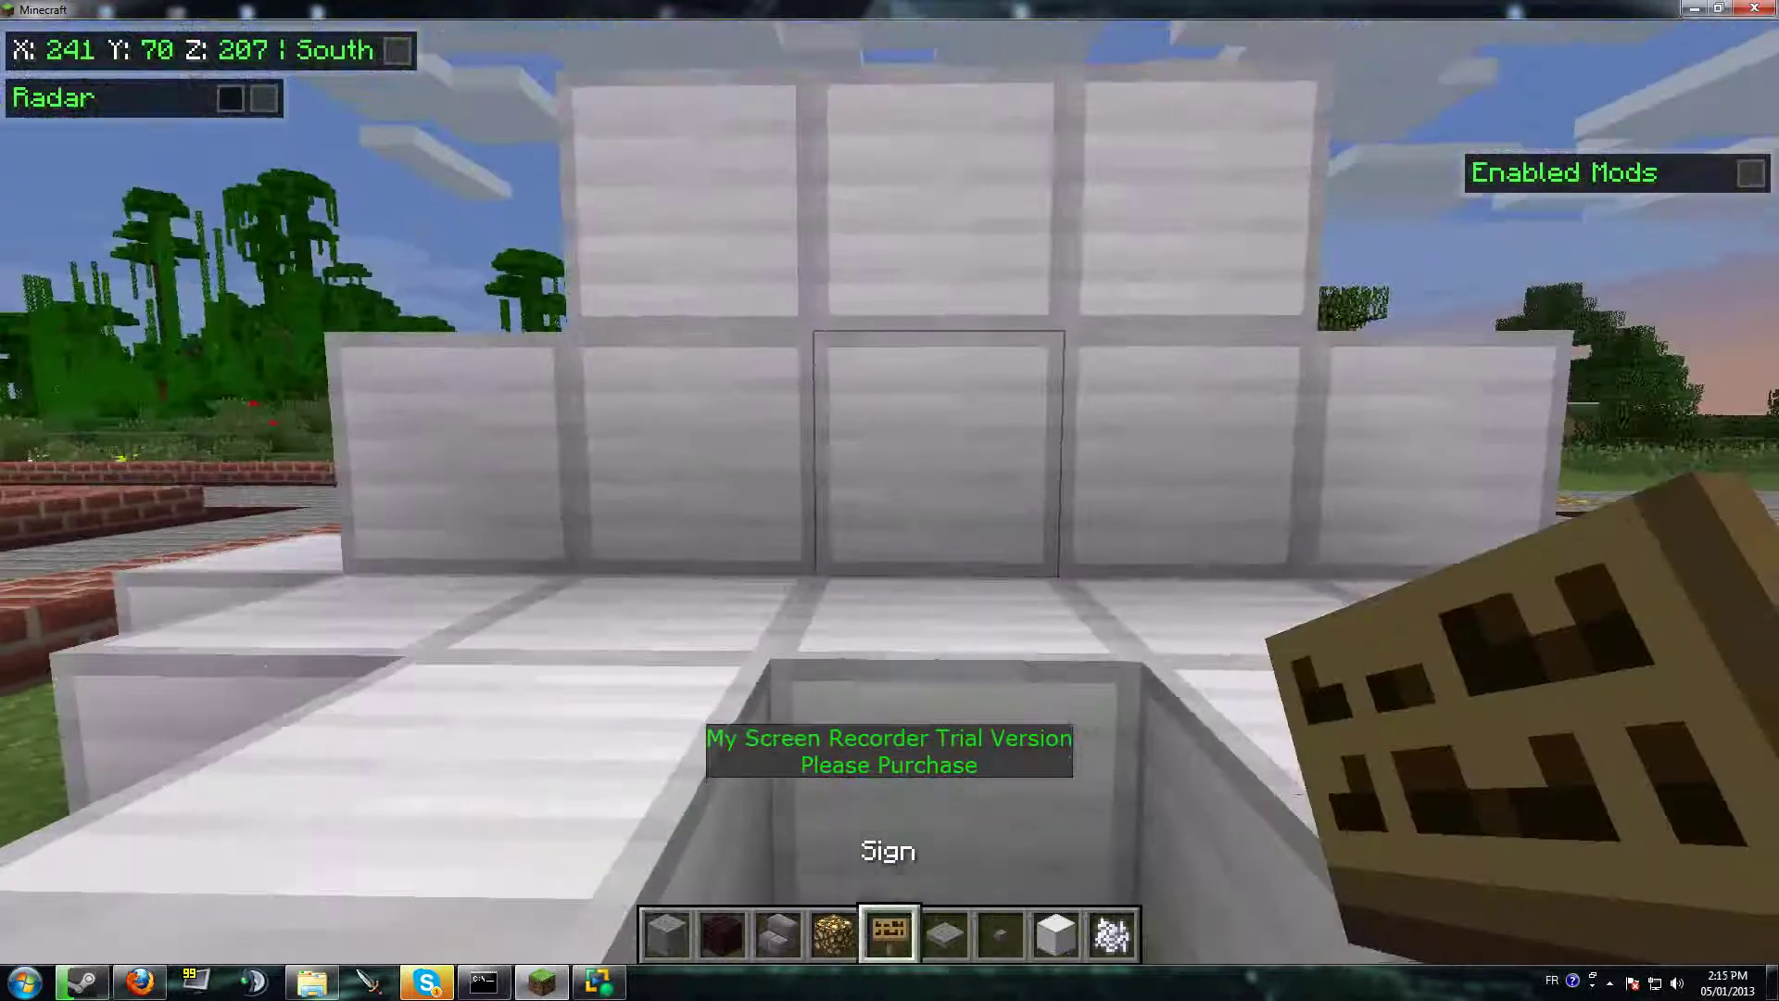
right_click(890, 494)
click(891, 611)
scroll(891, 493, down, 2)
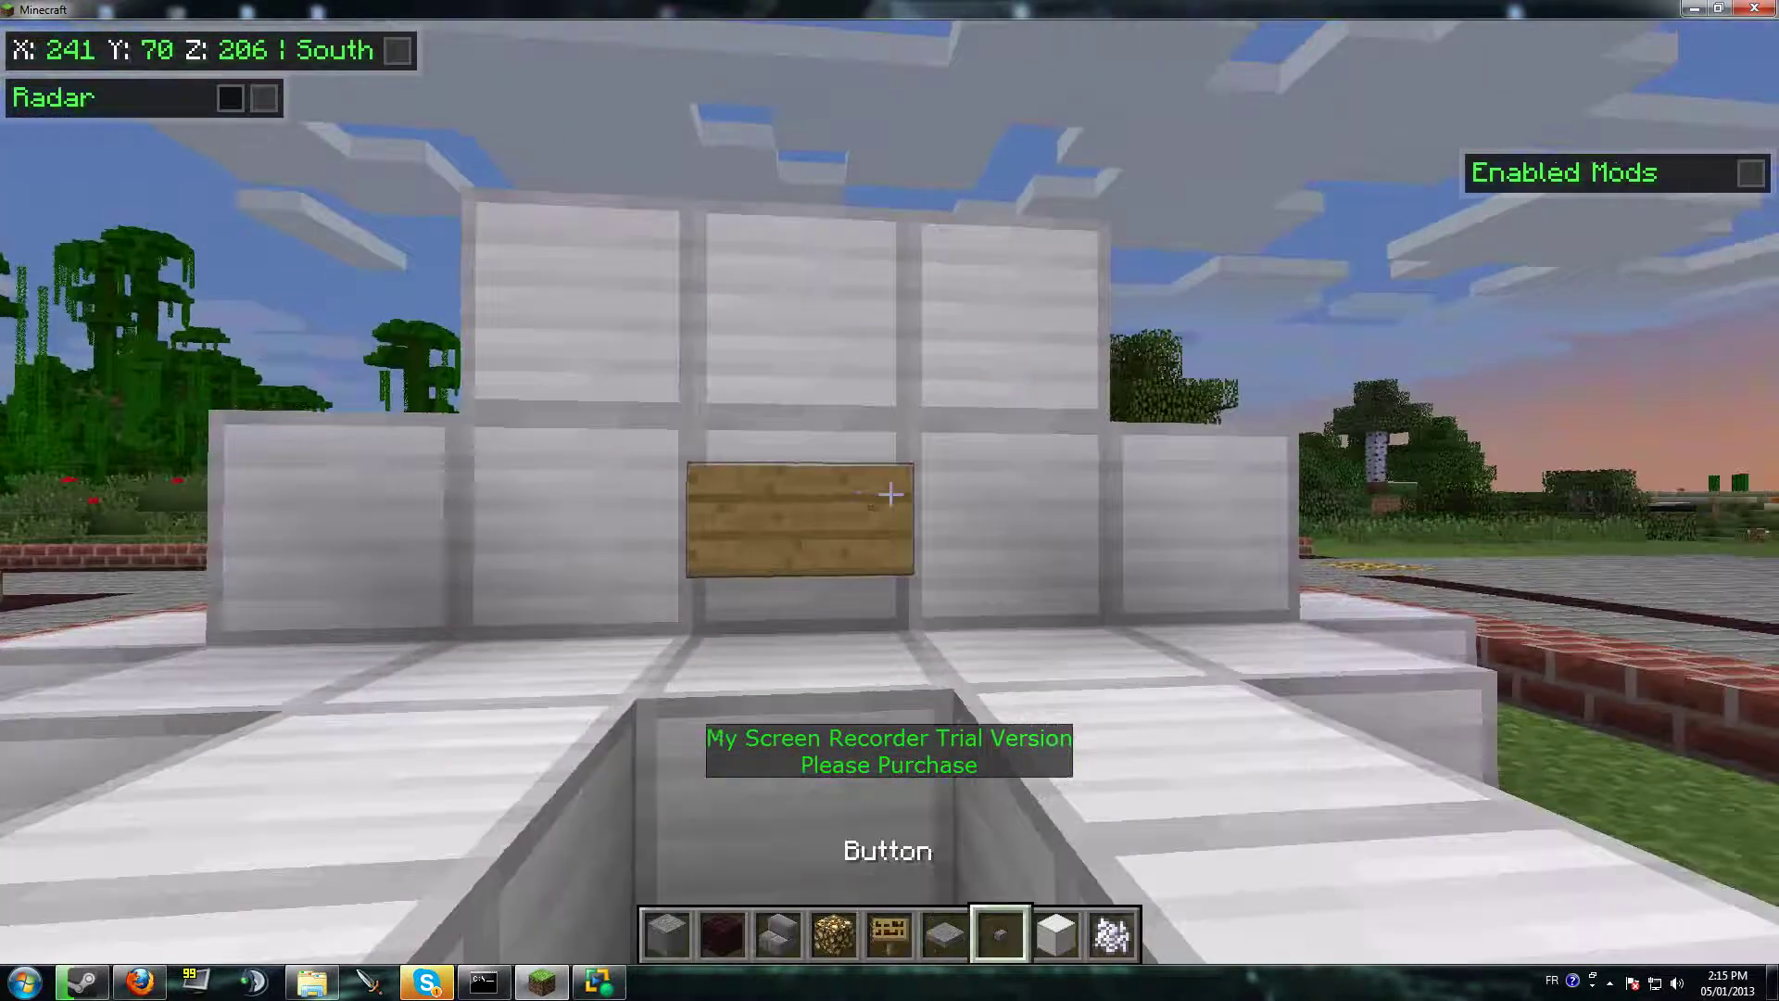
right_click(891, 494)
right_click(890, 494)
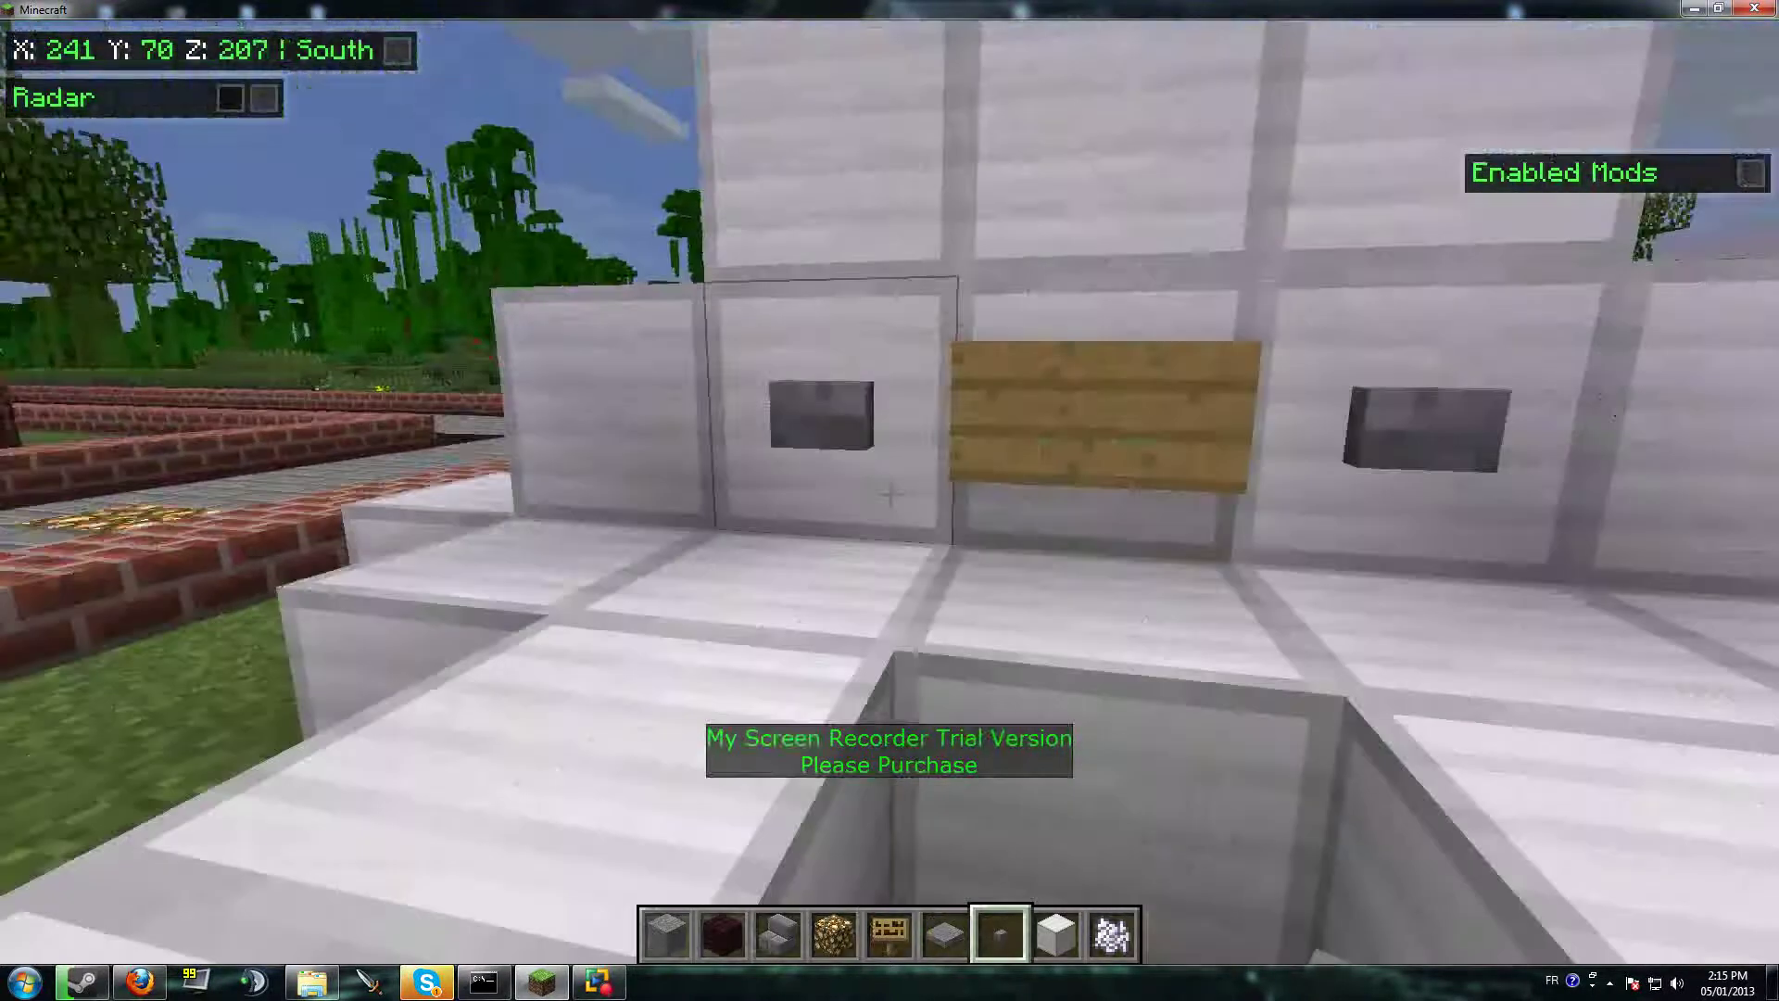
Press a button to collect the 1.0$ reward and view the machine.
right_click(891, 494)
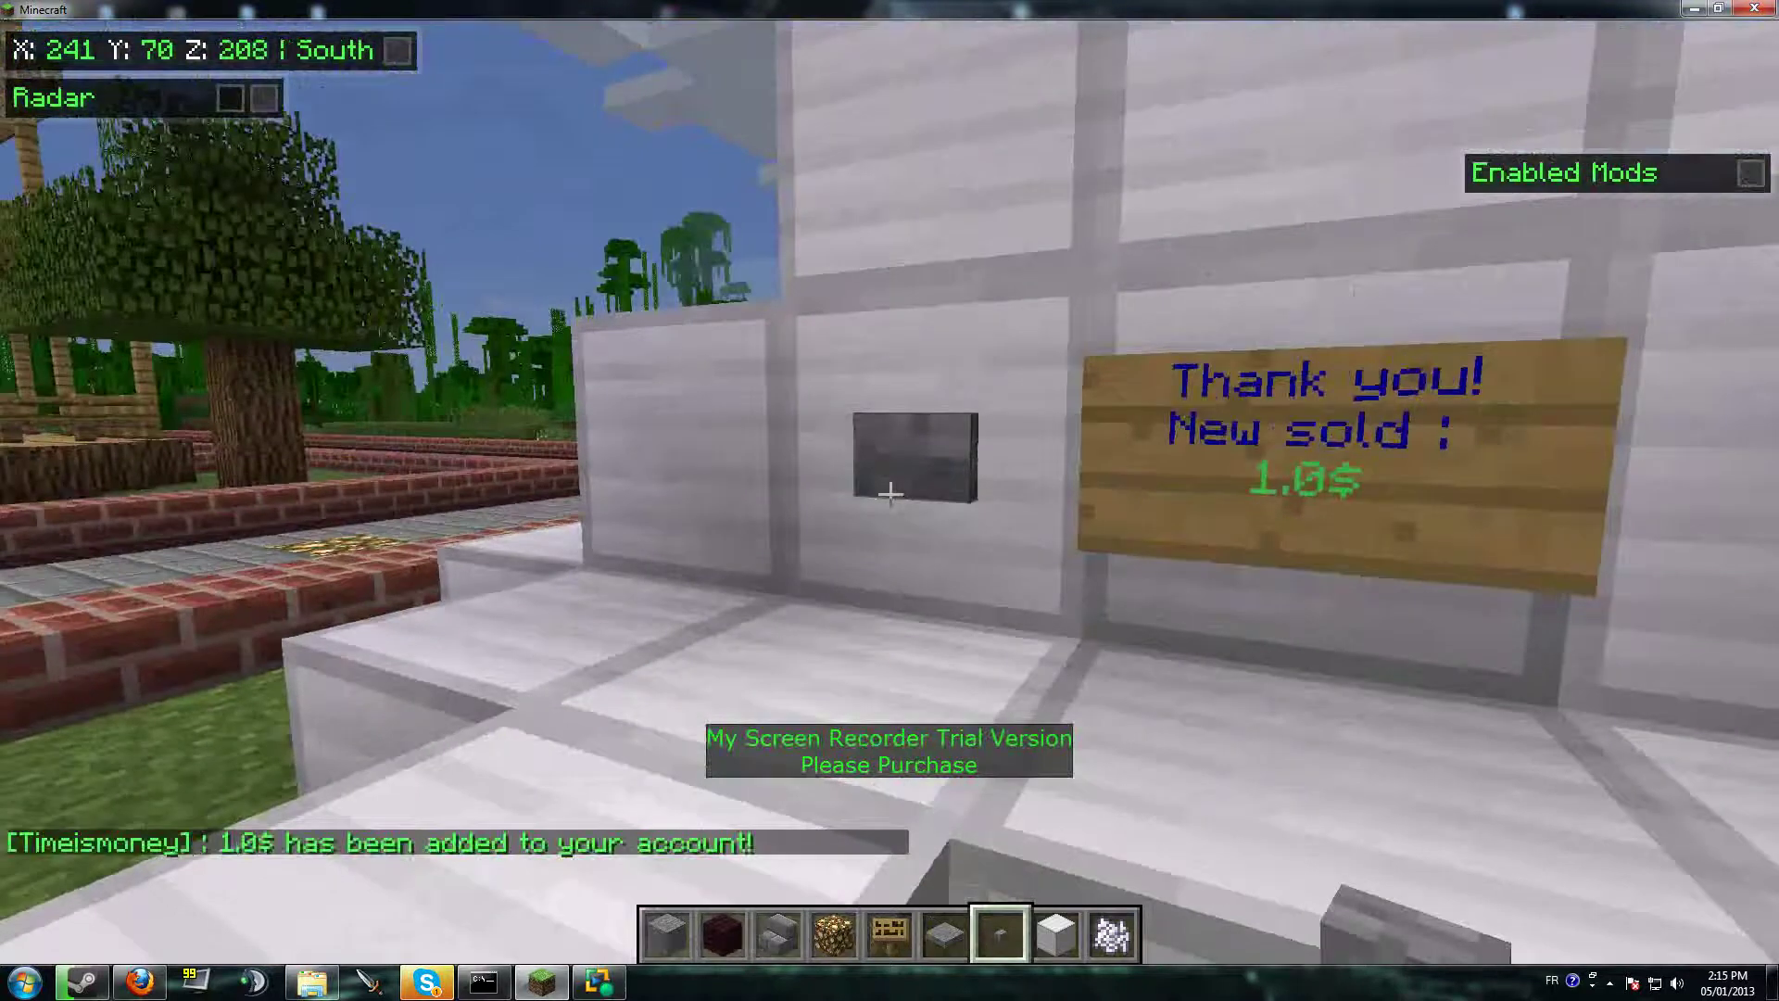
key(s)
key(w)
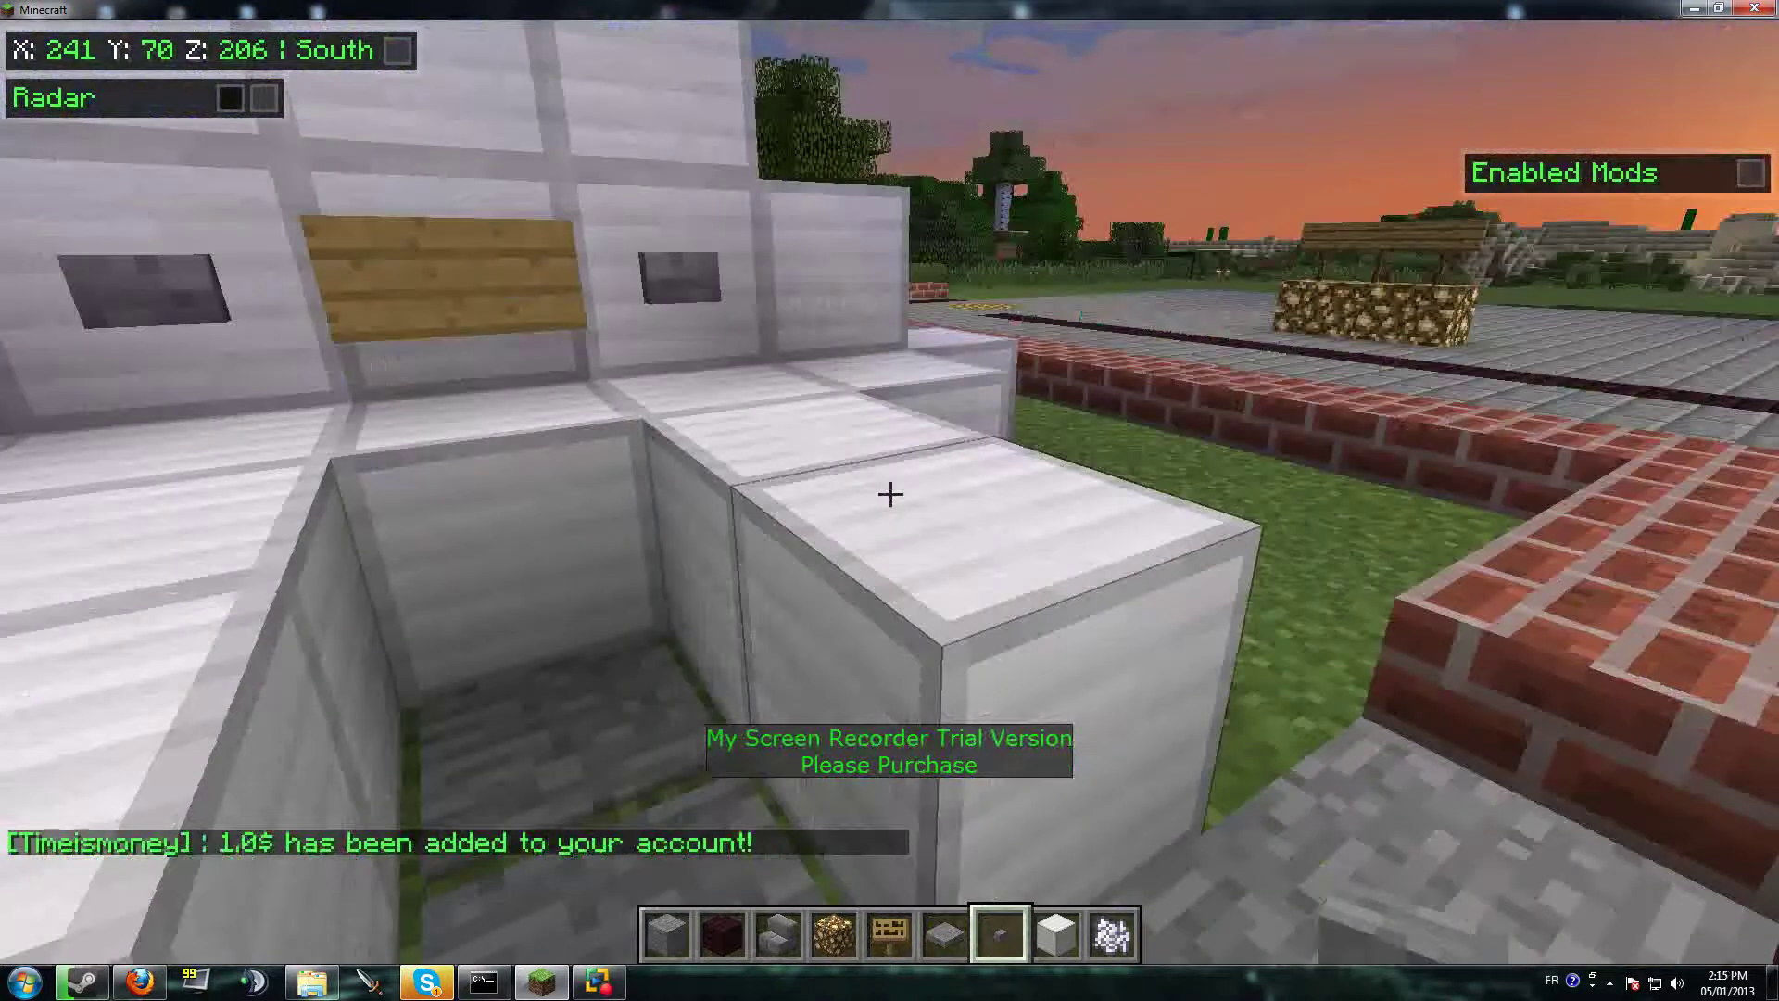
key(s)
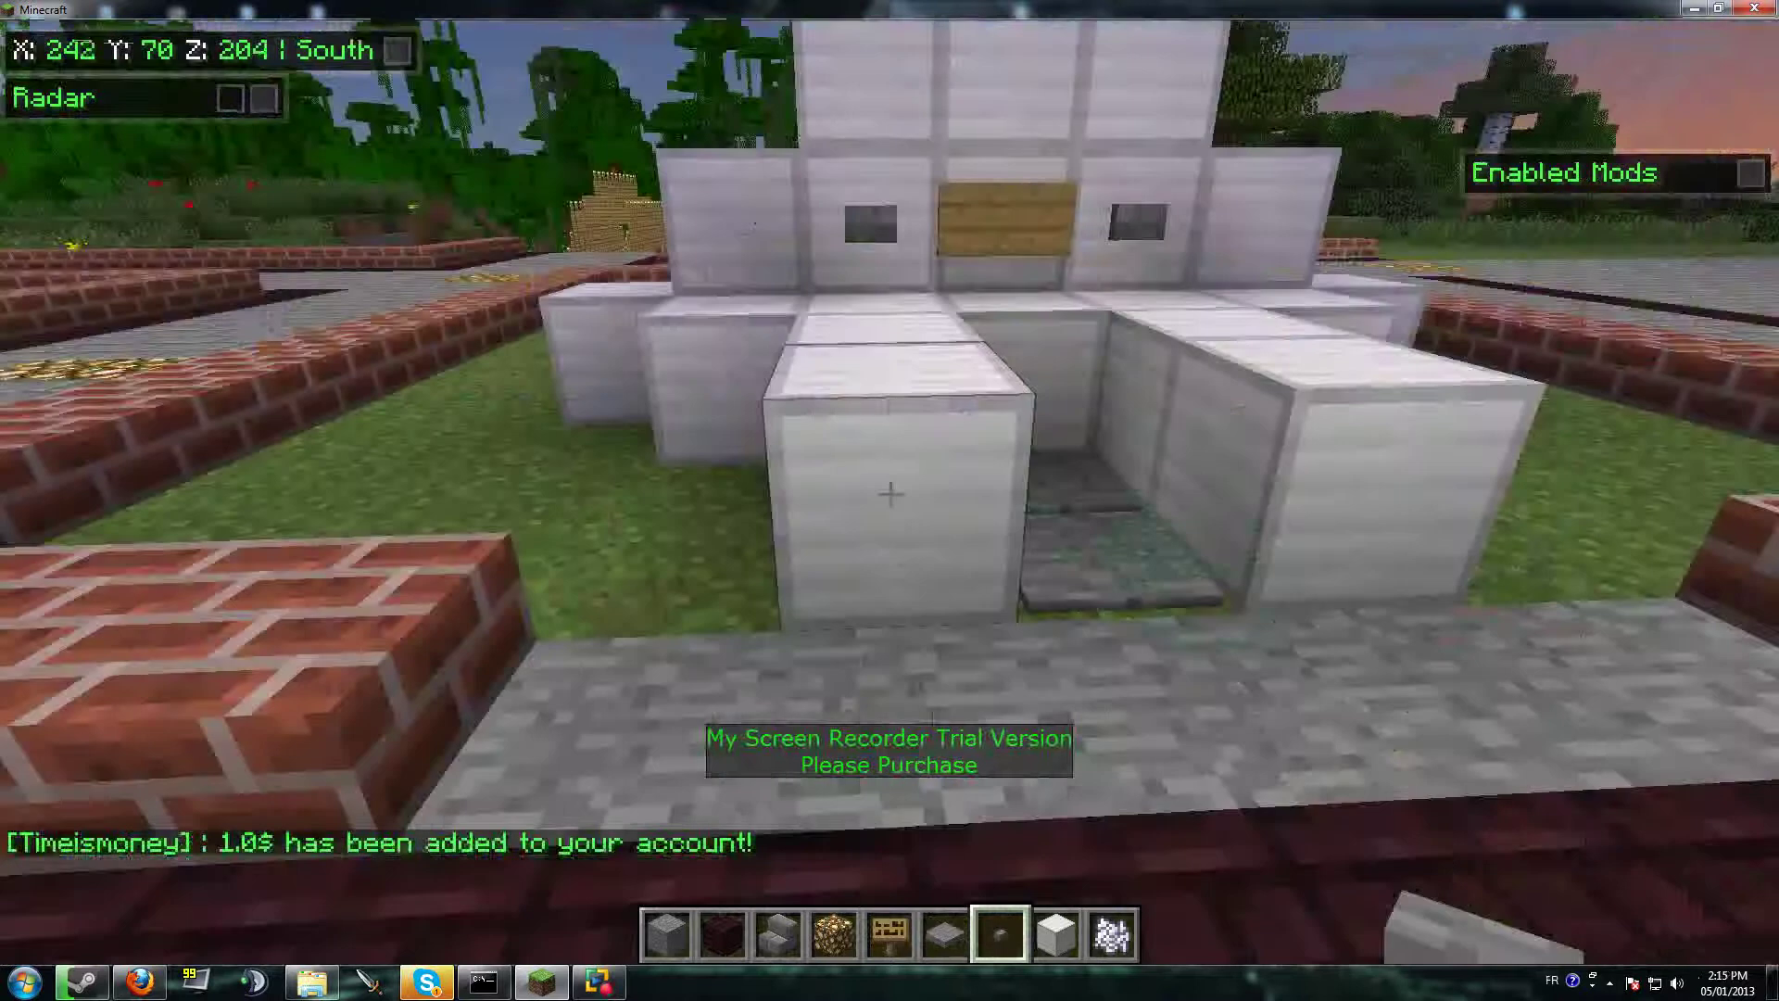
key(w)
key(w)
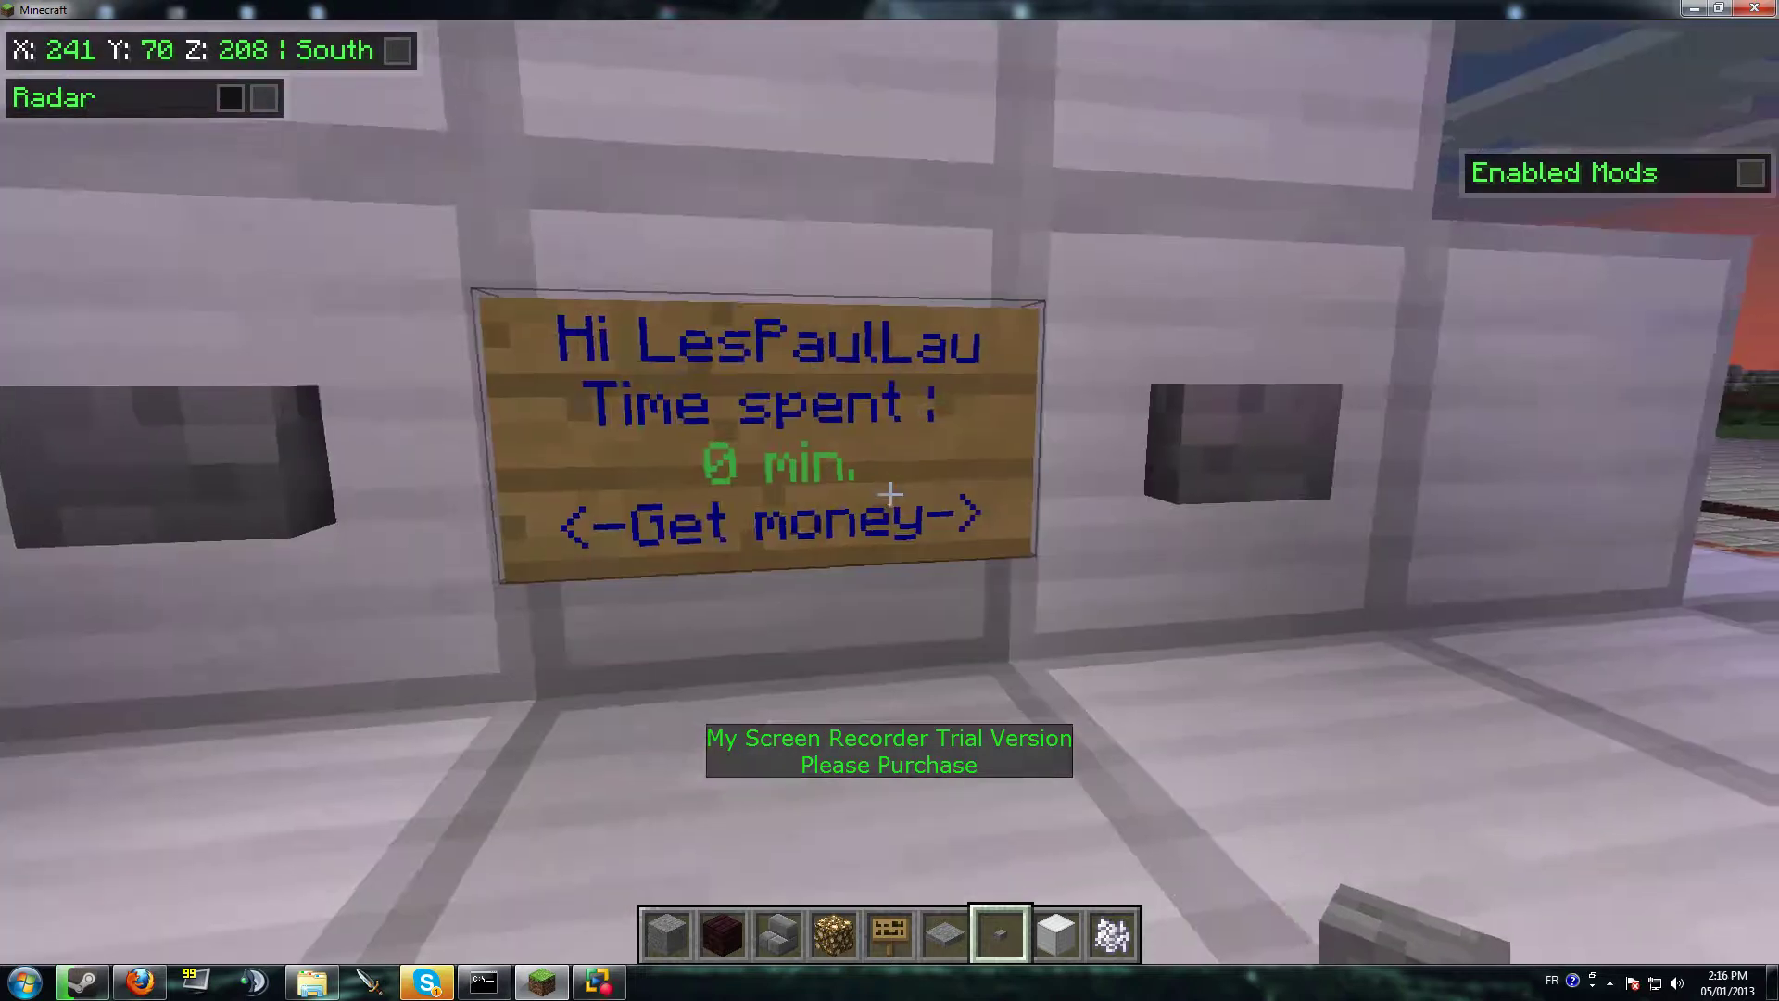
text(/m)
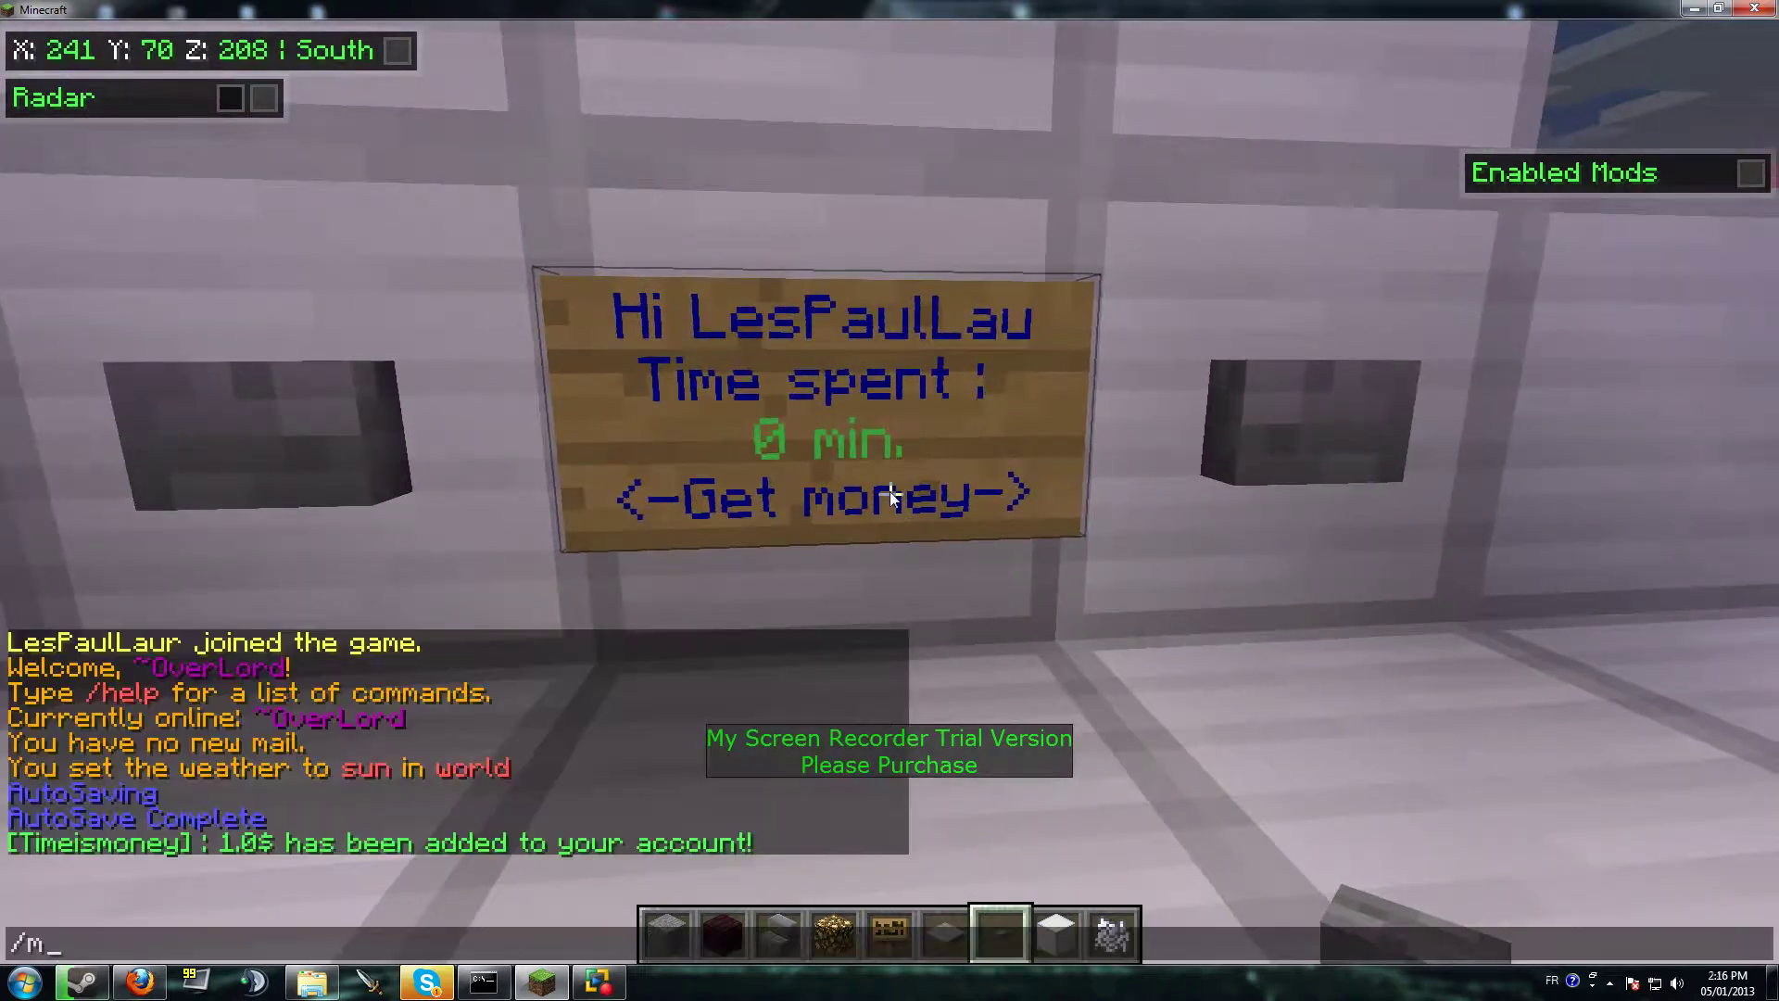
text(ey)
Check the balance with the balance command beside the sign.
key(Return)
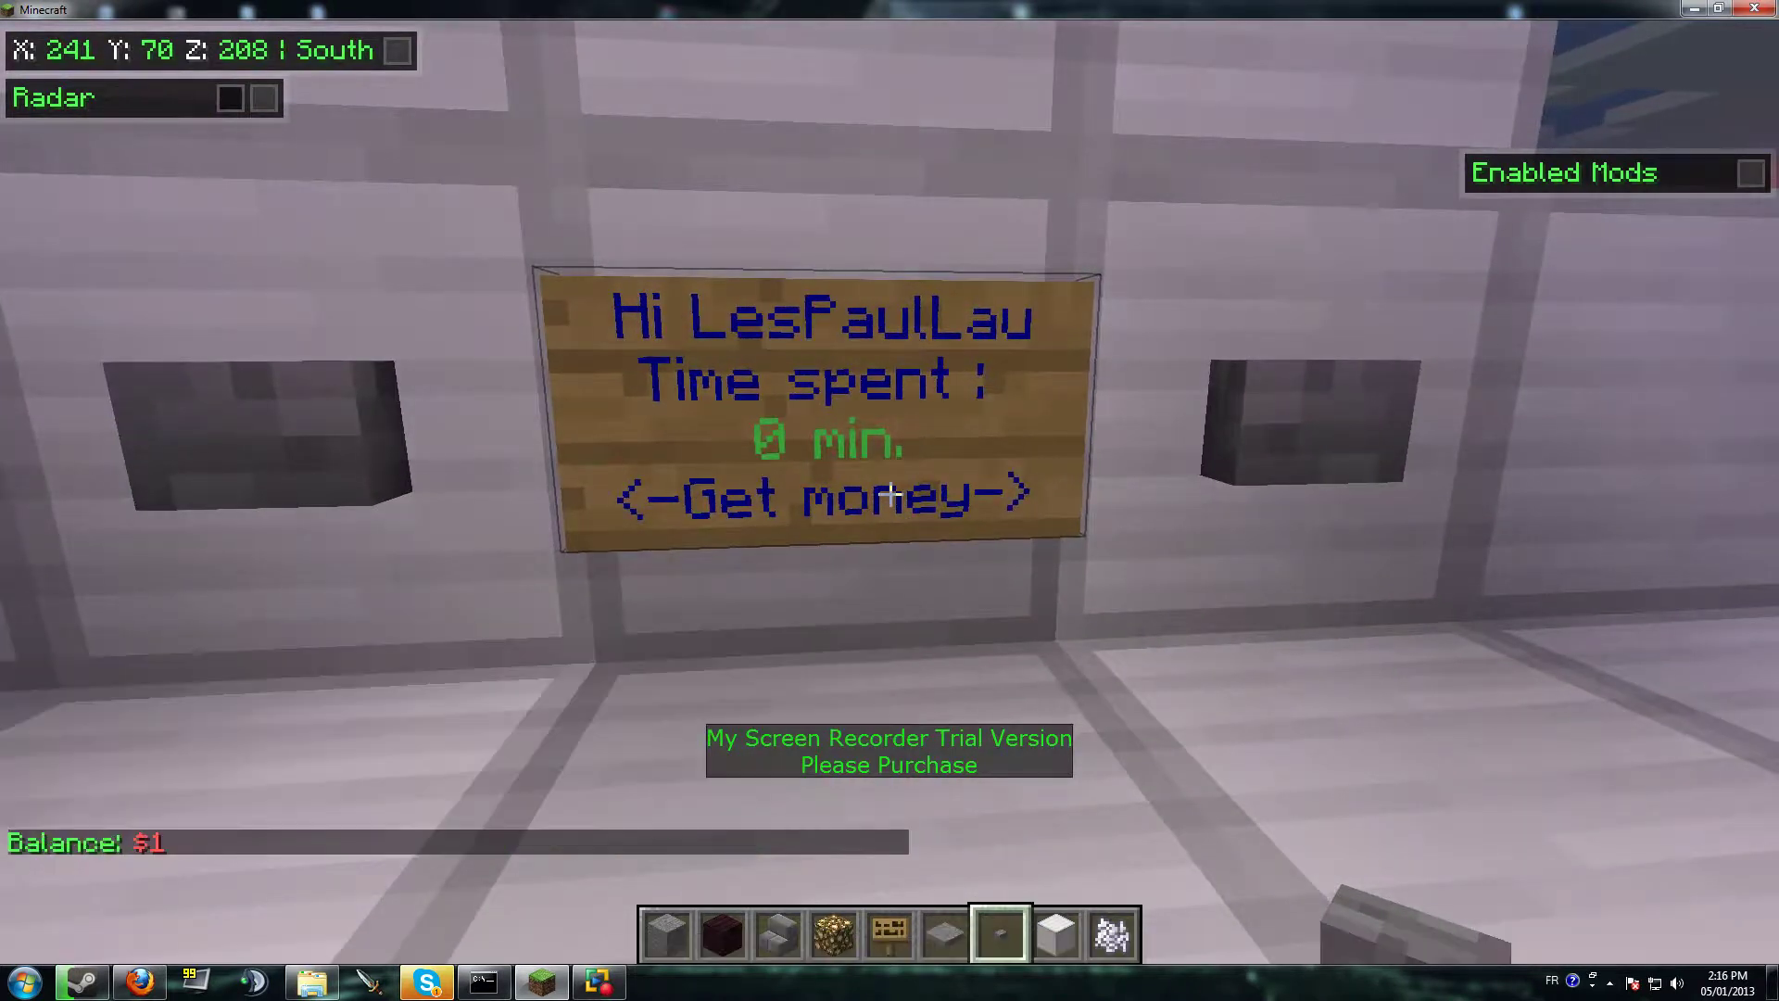
key(s)
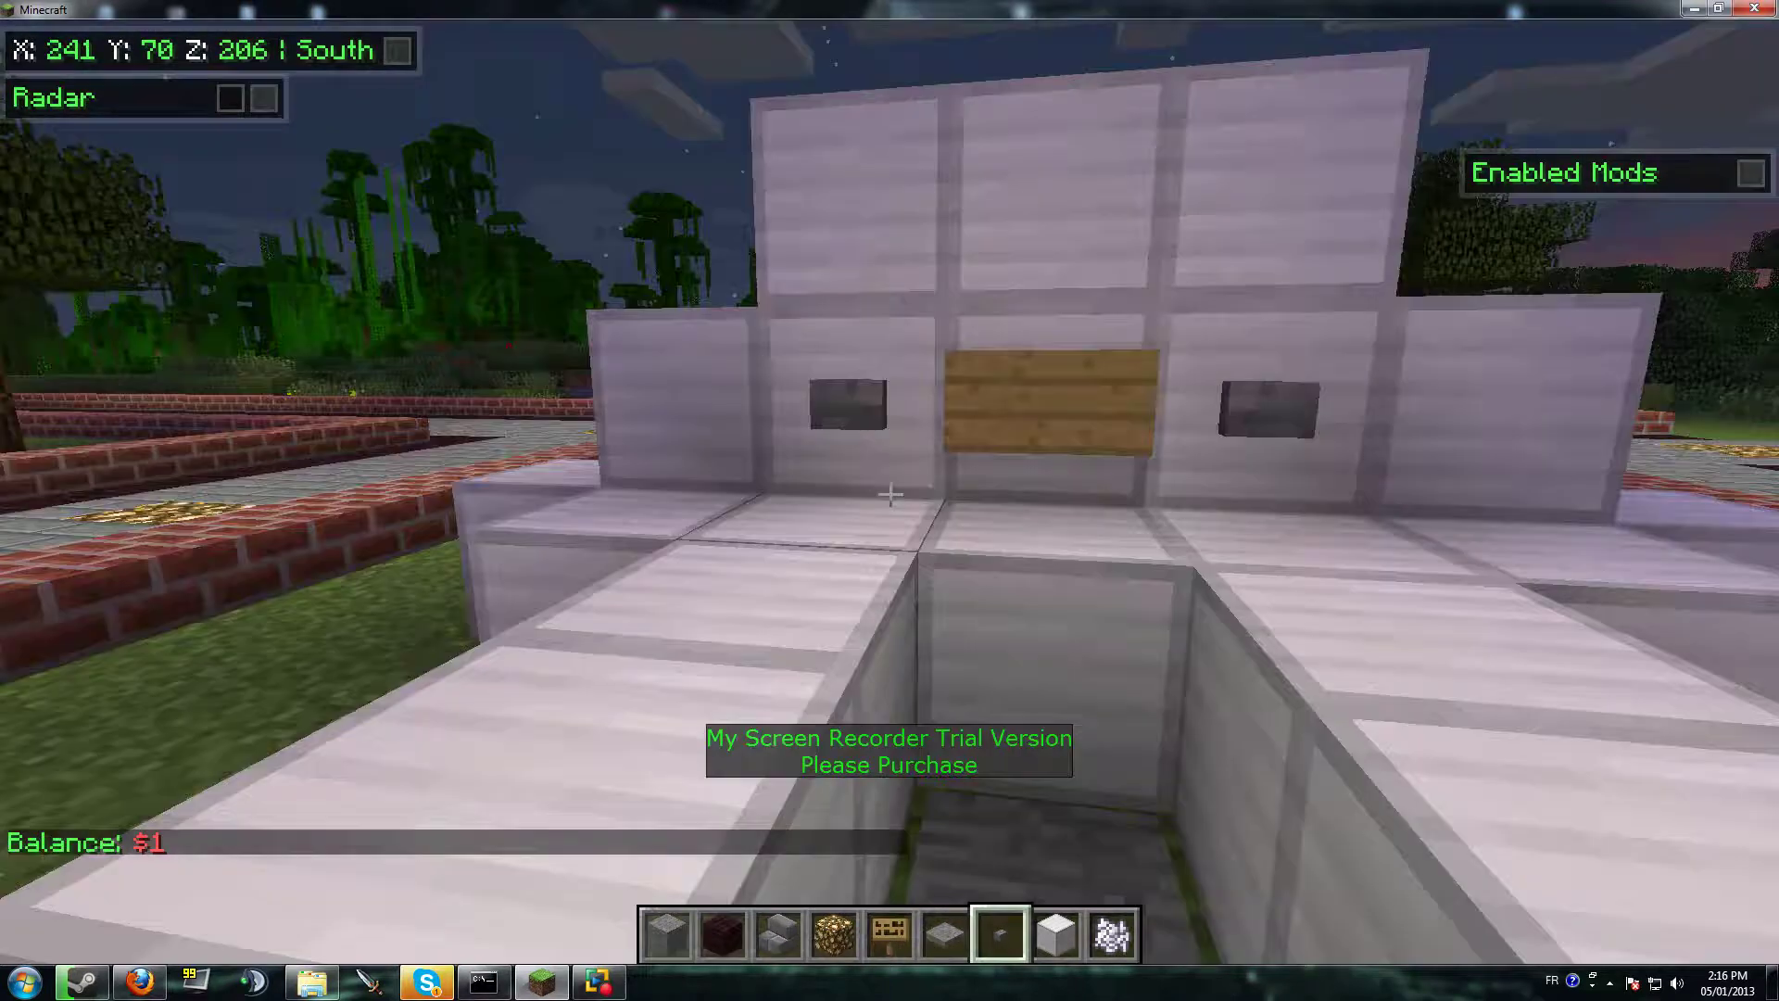
key(w)
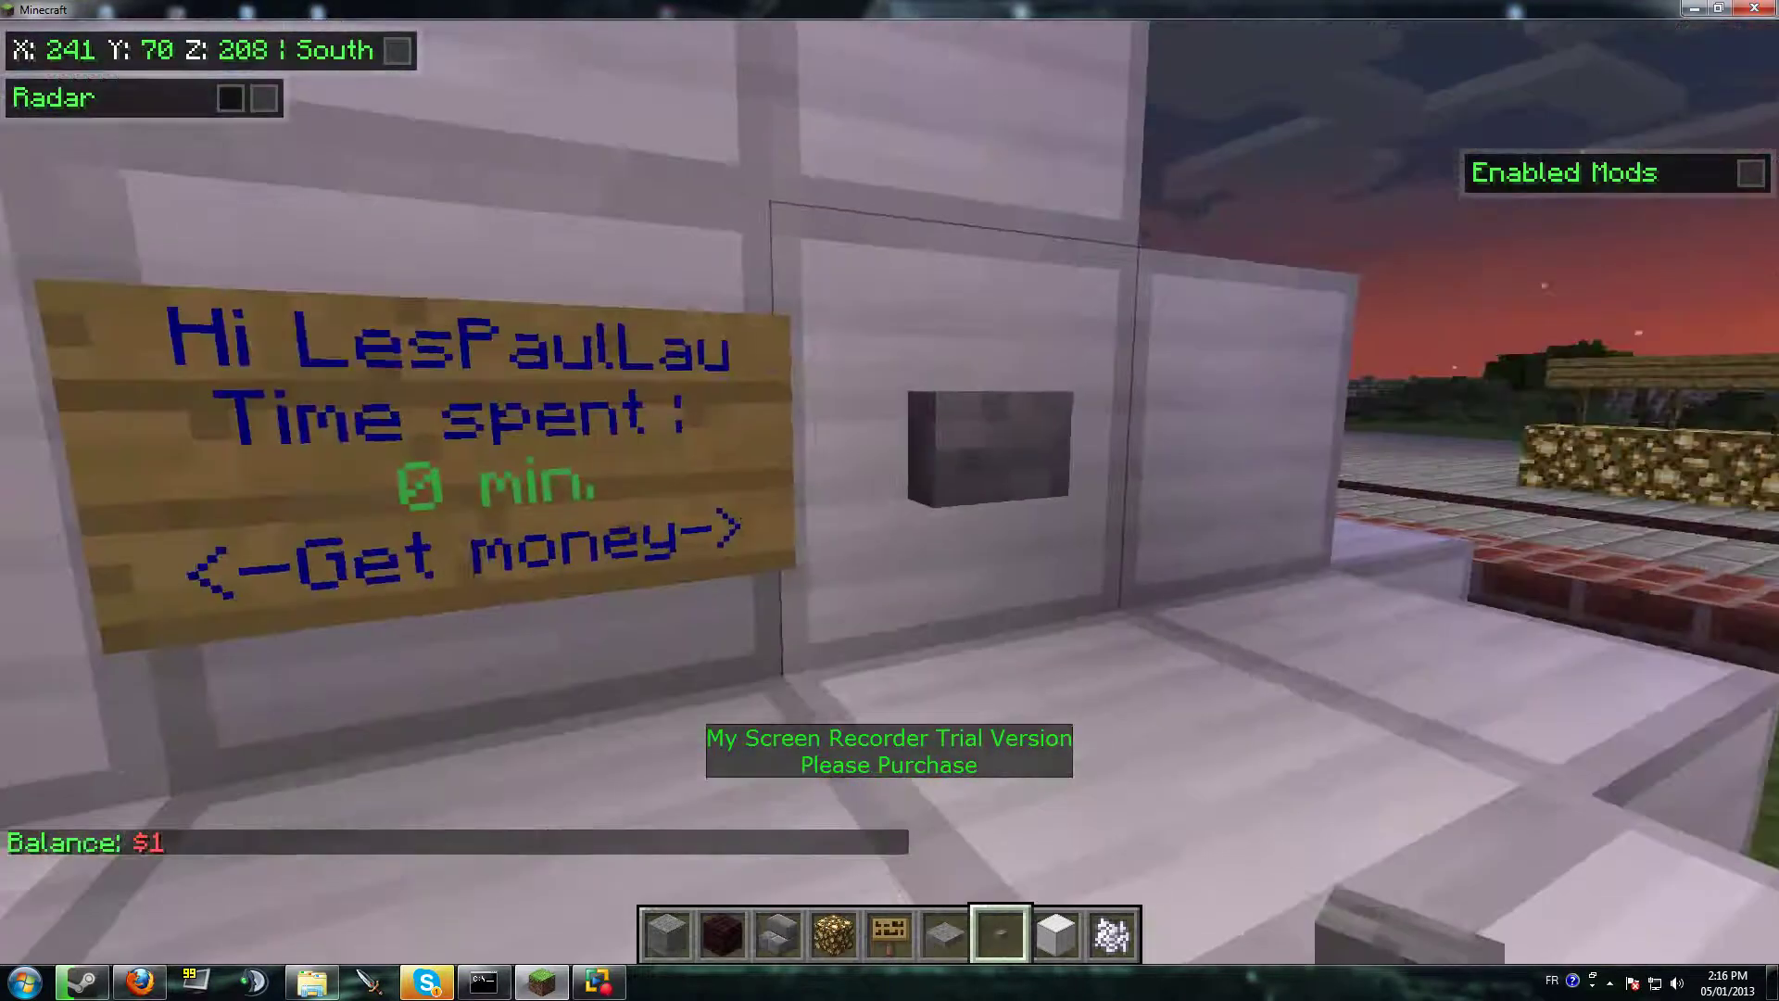
key(s)
Fly up and around the iron cash machine to inspect it.
key(w)
key(space)
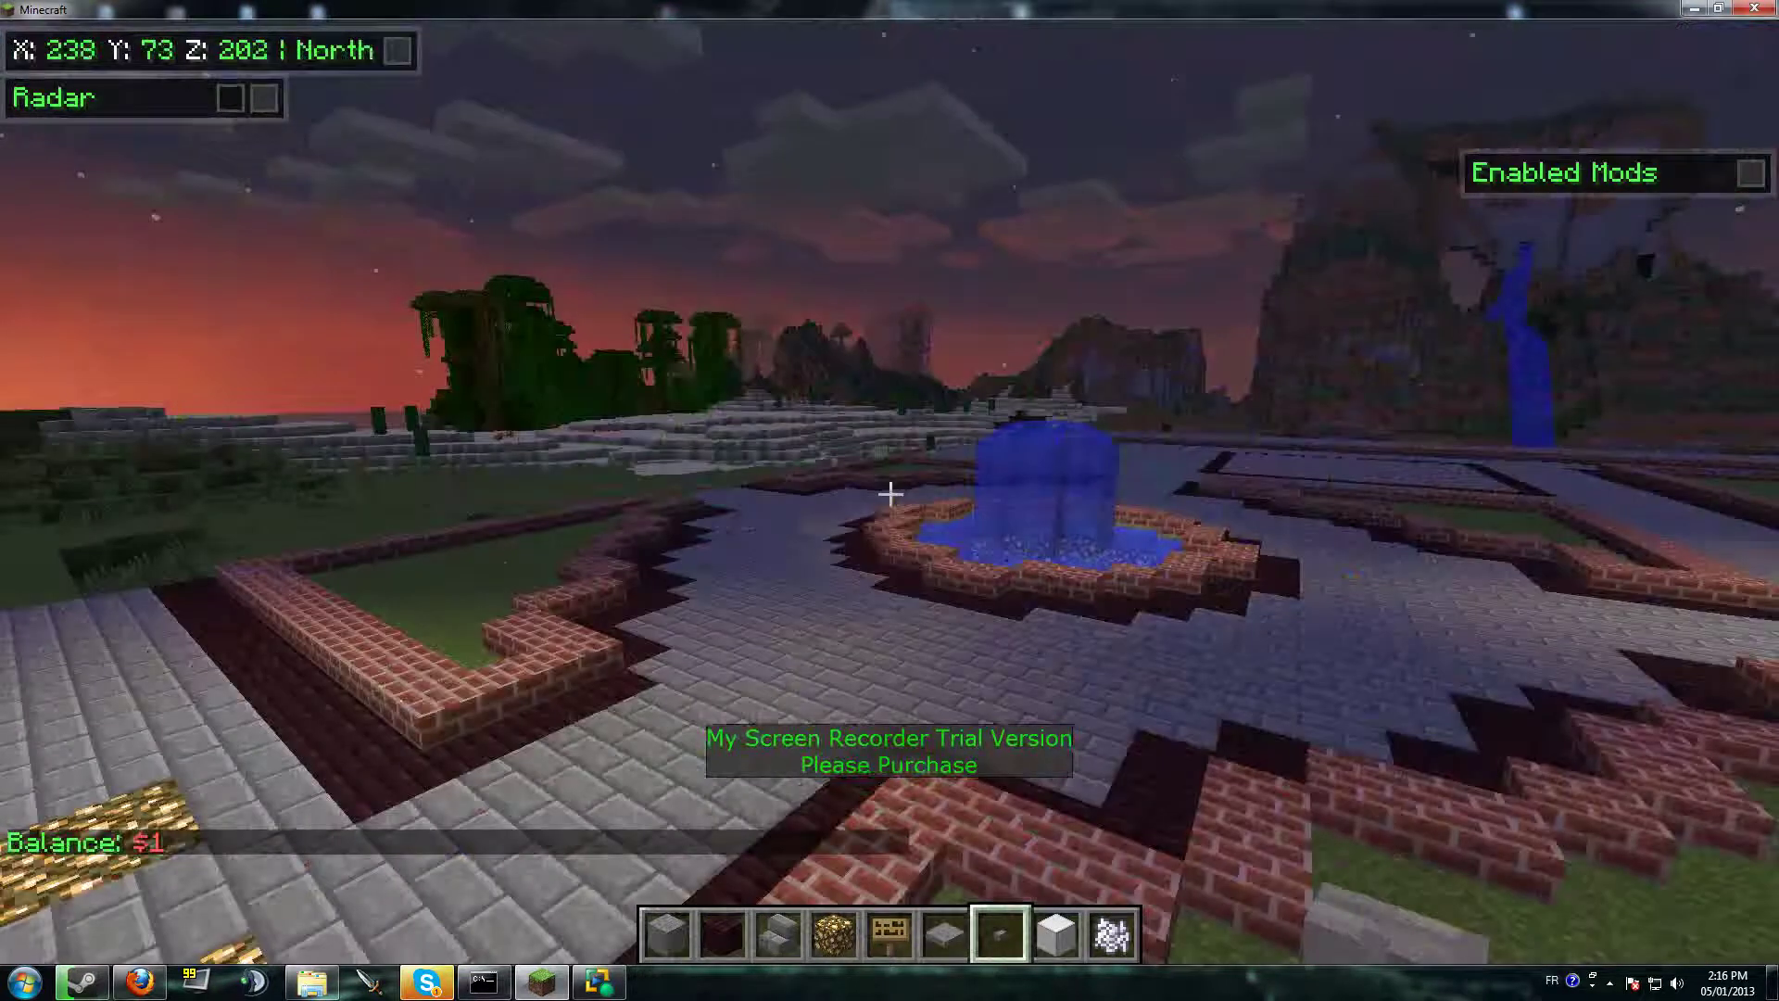
key(w)
key(shift)
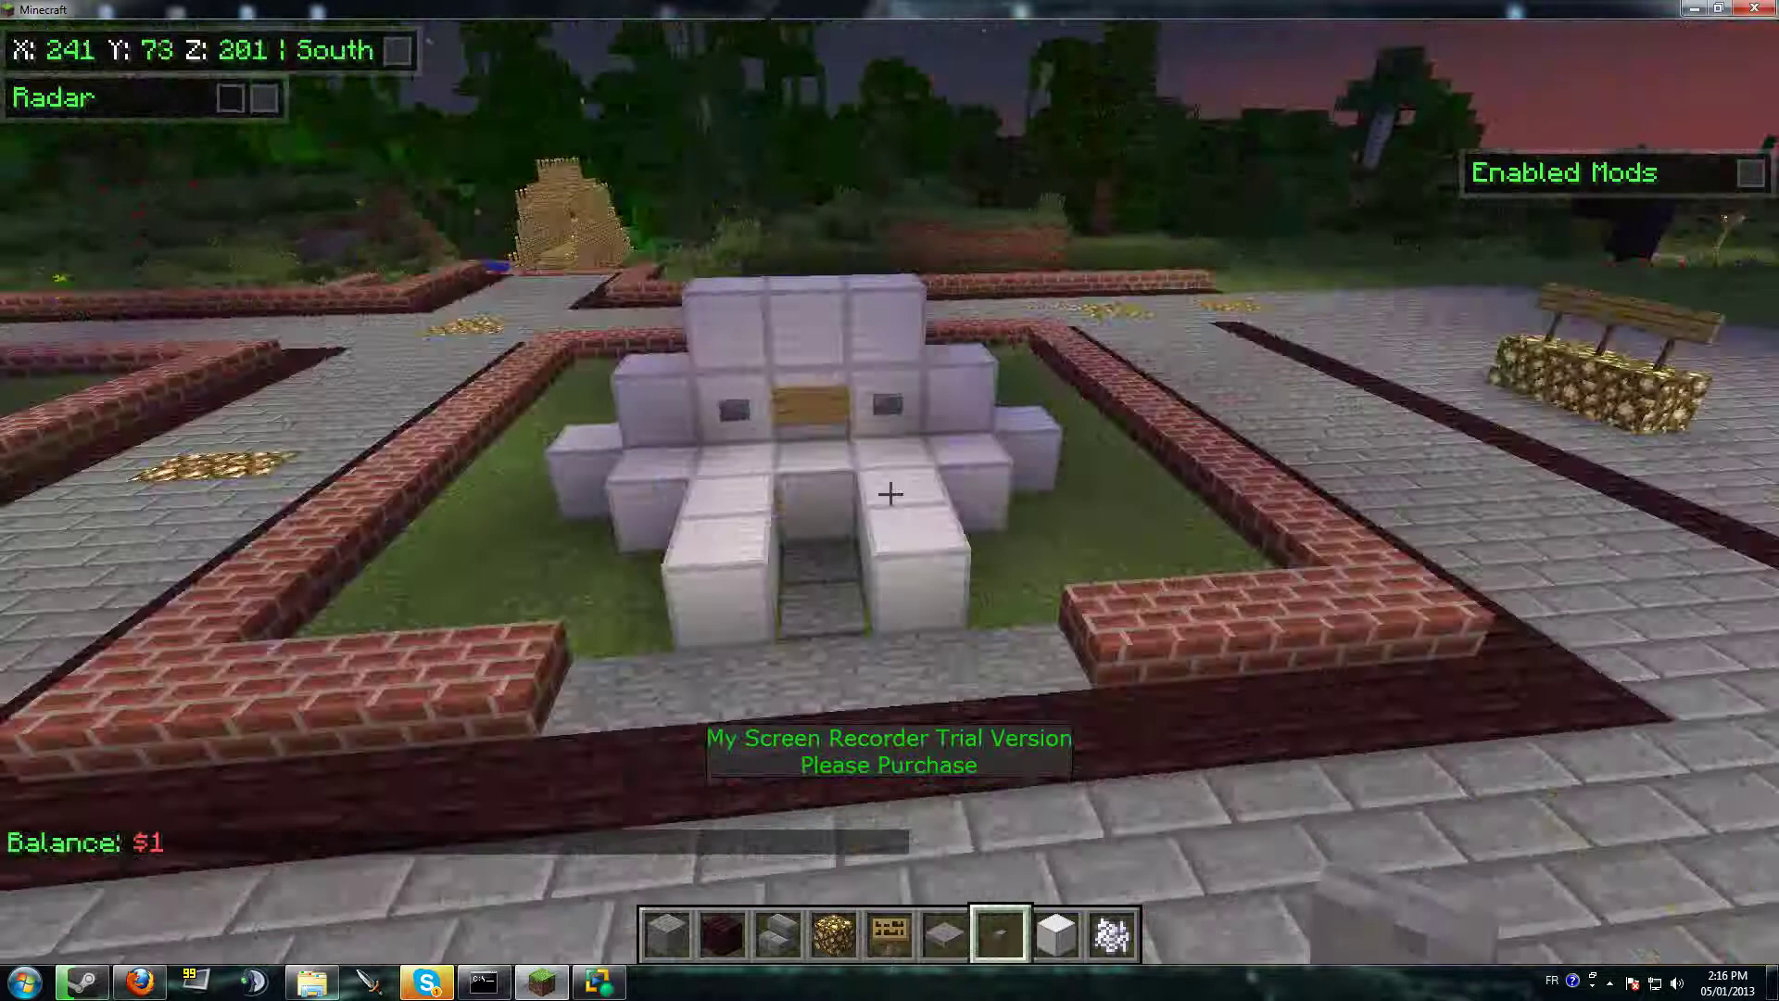
key(w)
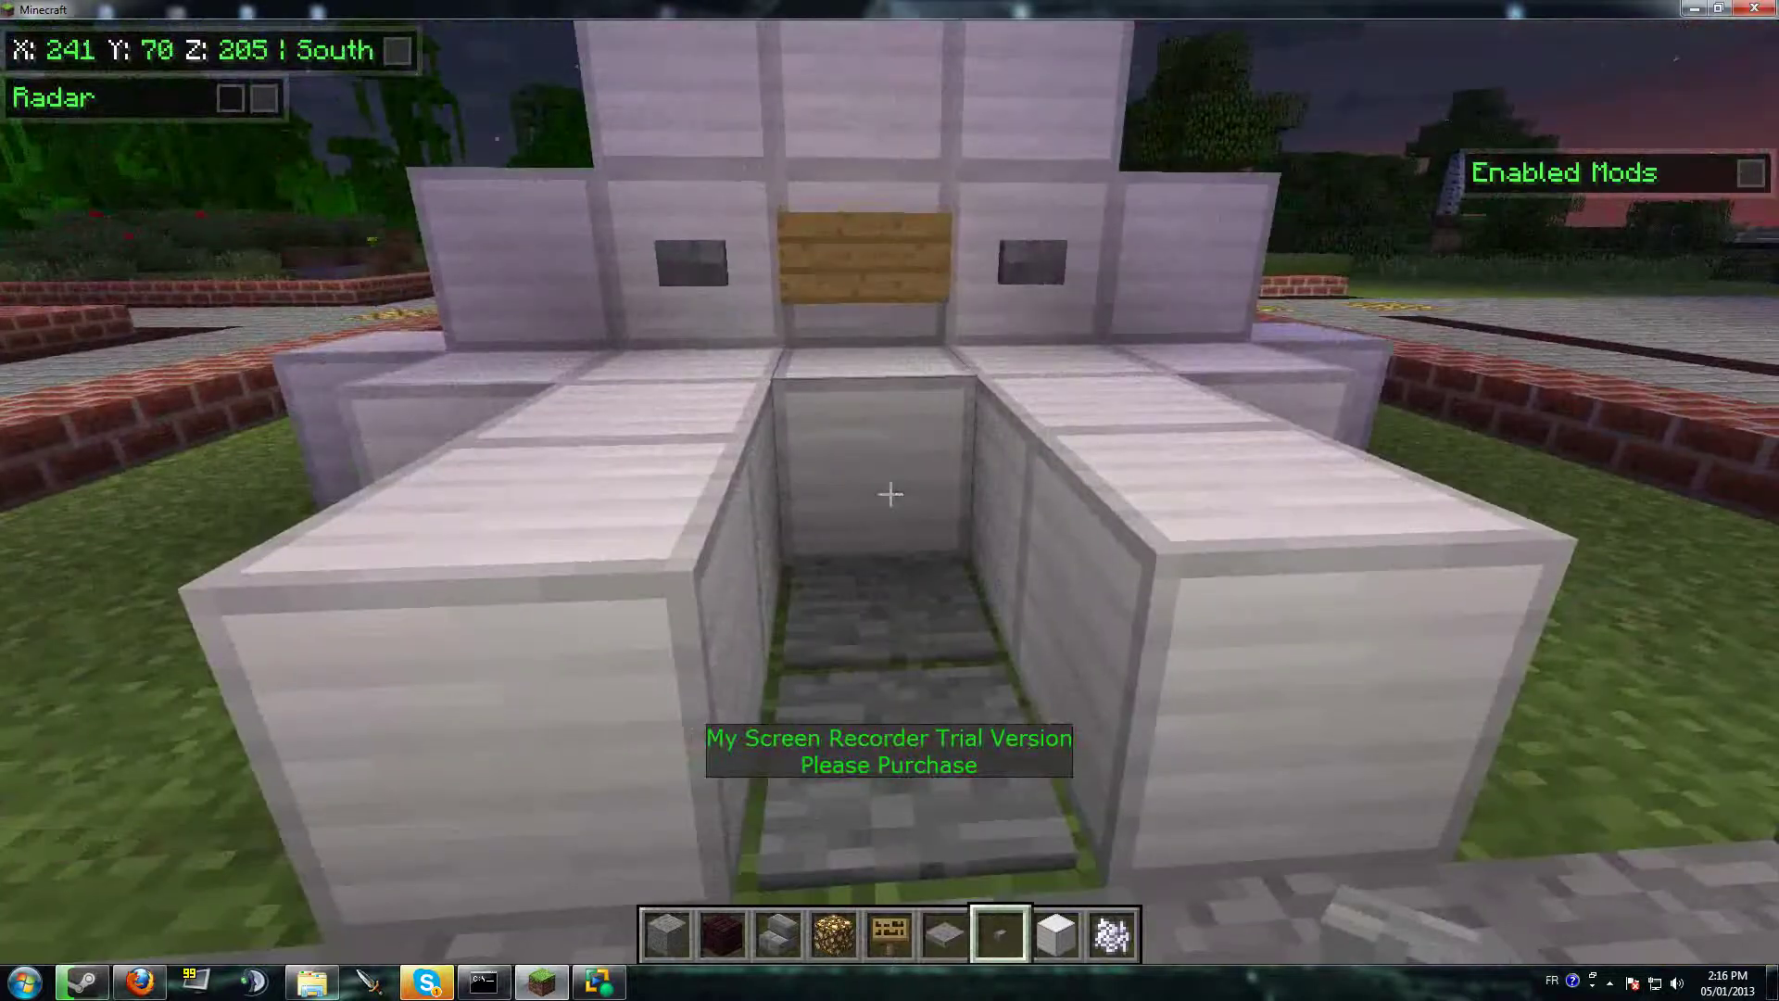
key(w)
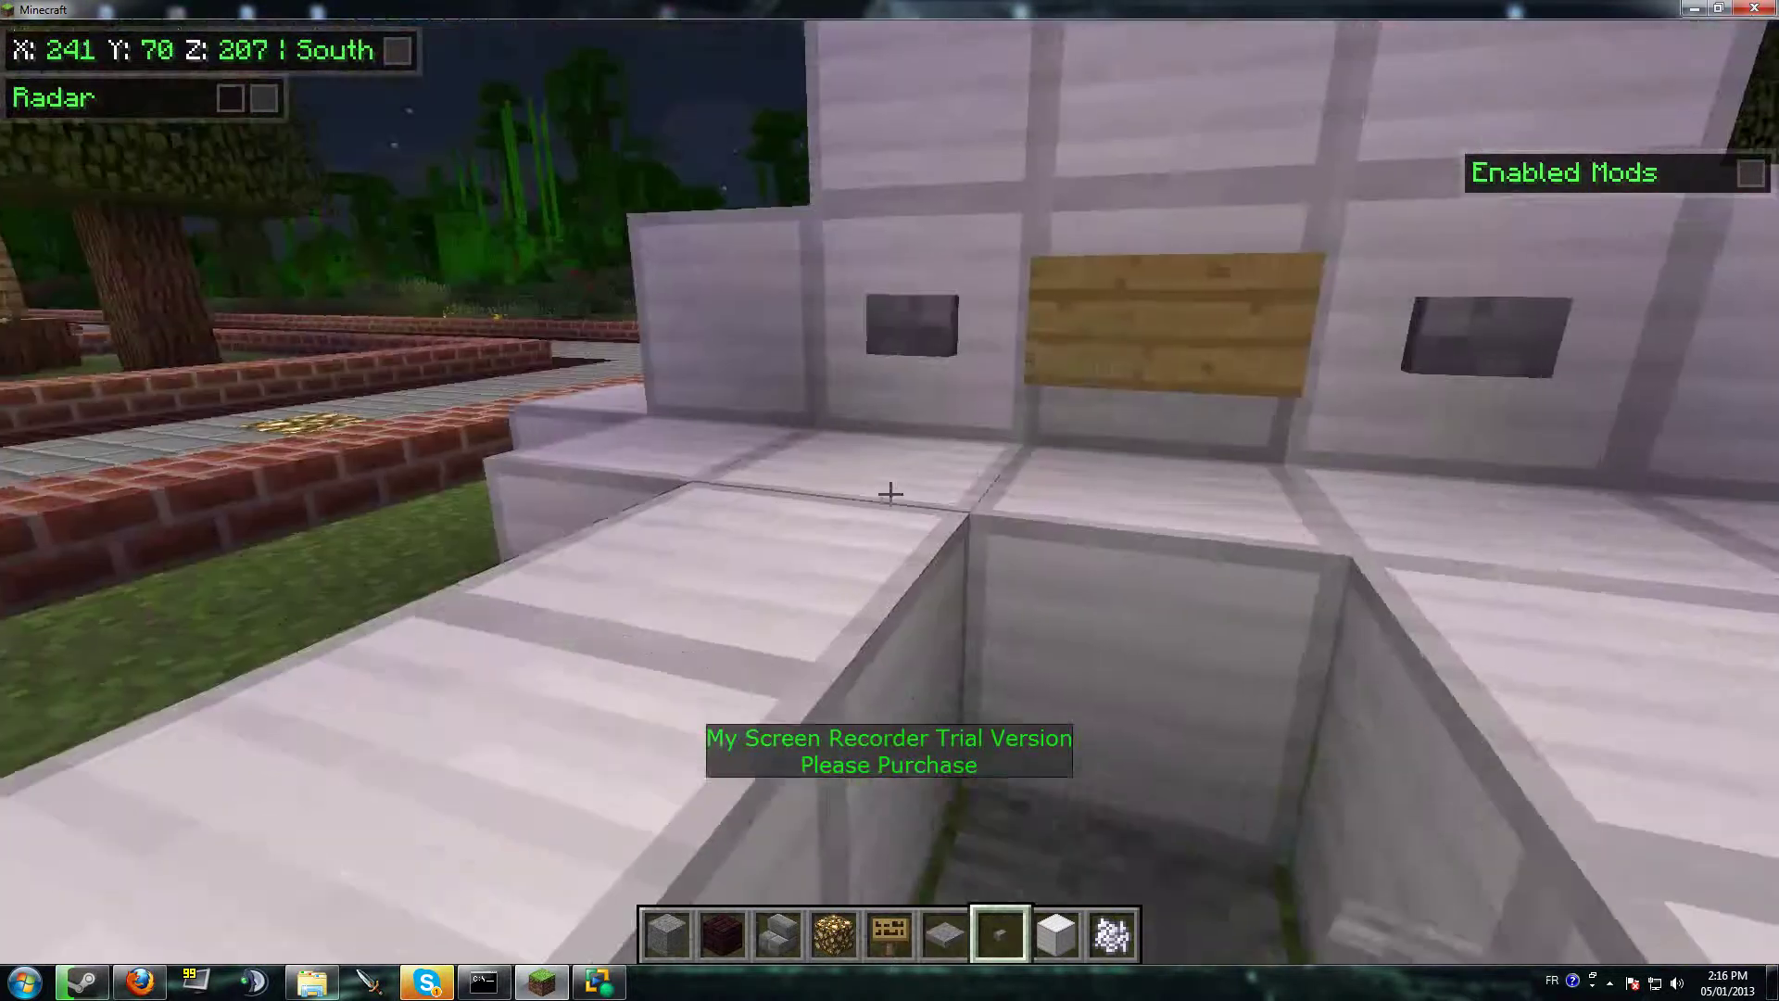
key(s)
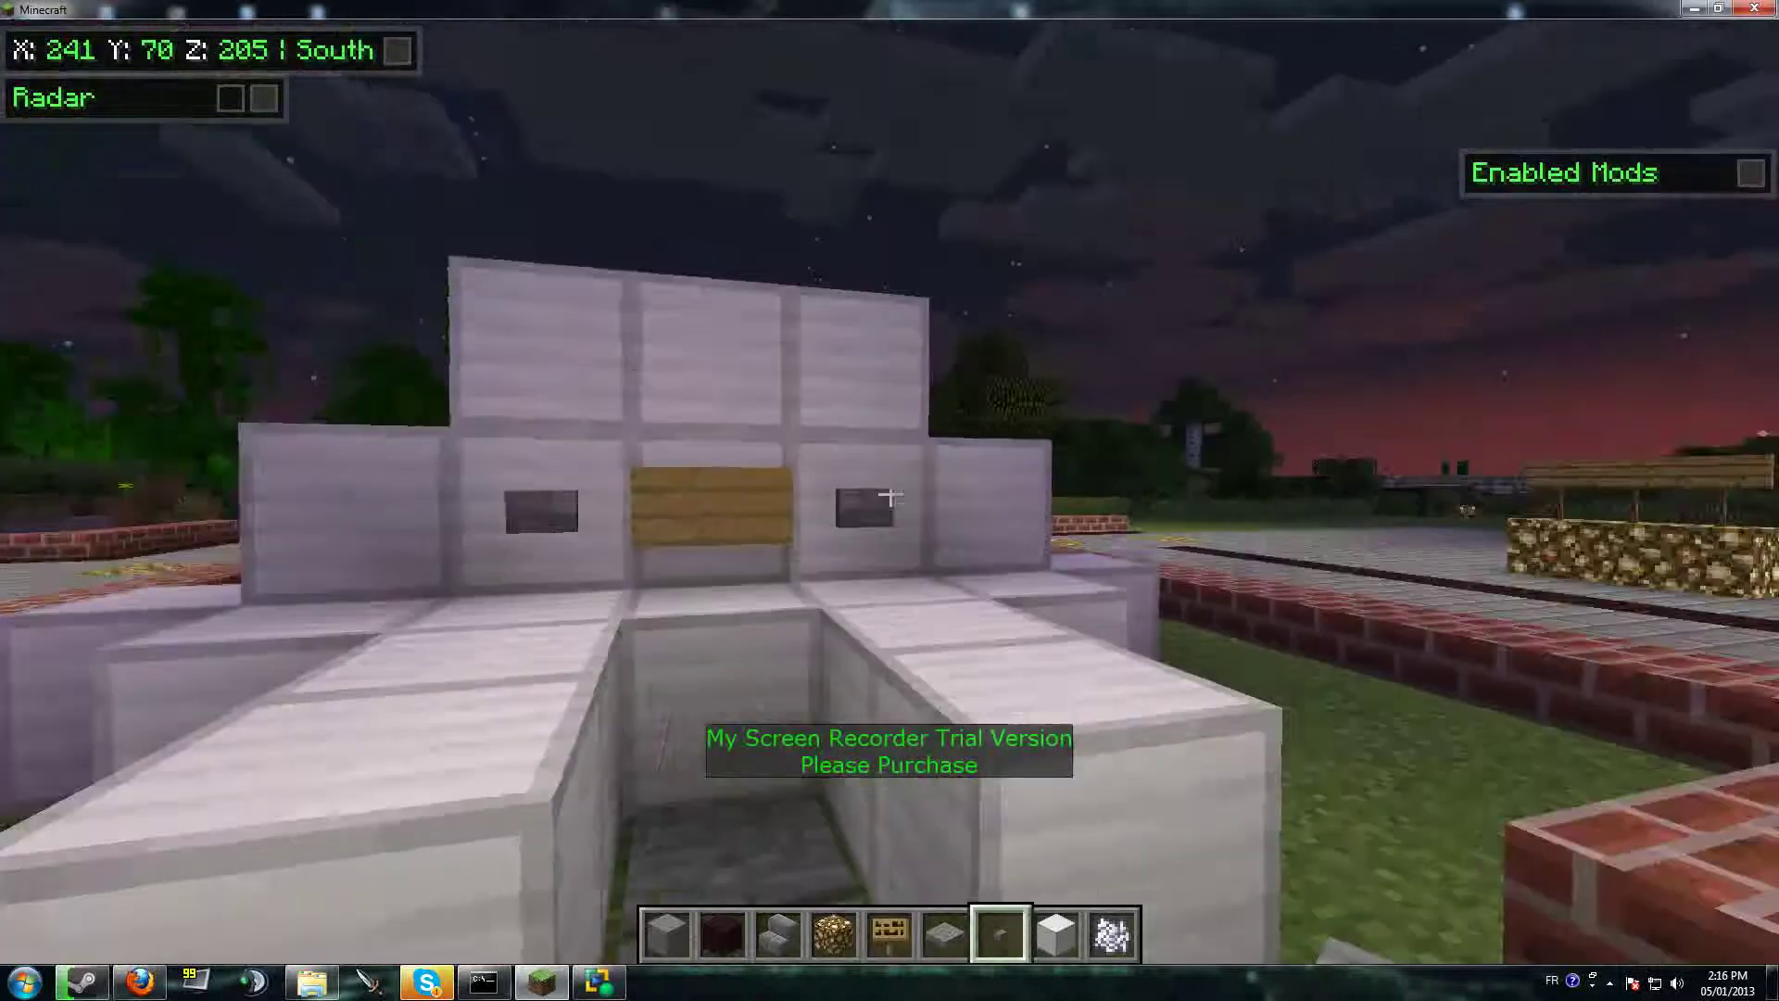
key(s)
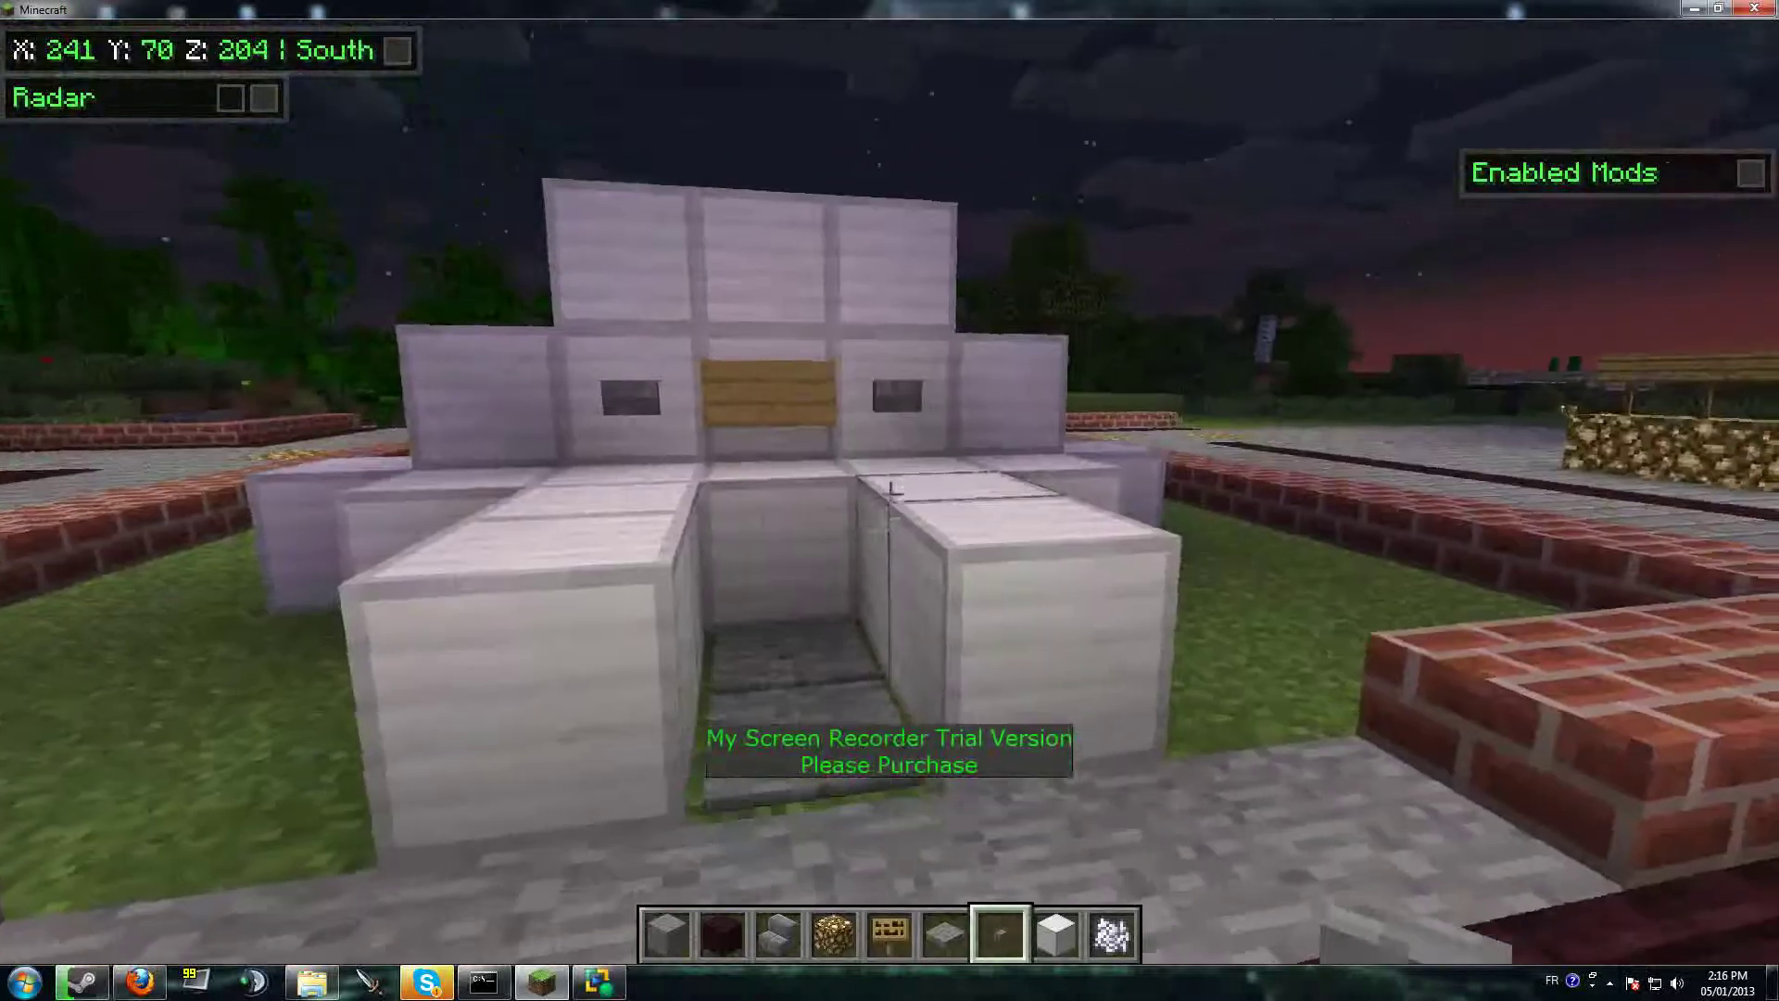
key(w)
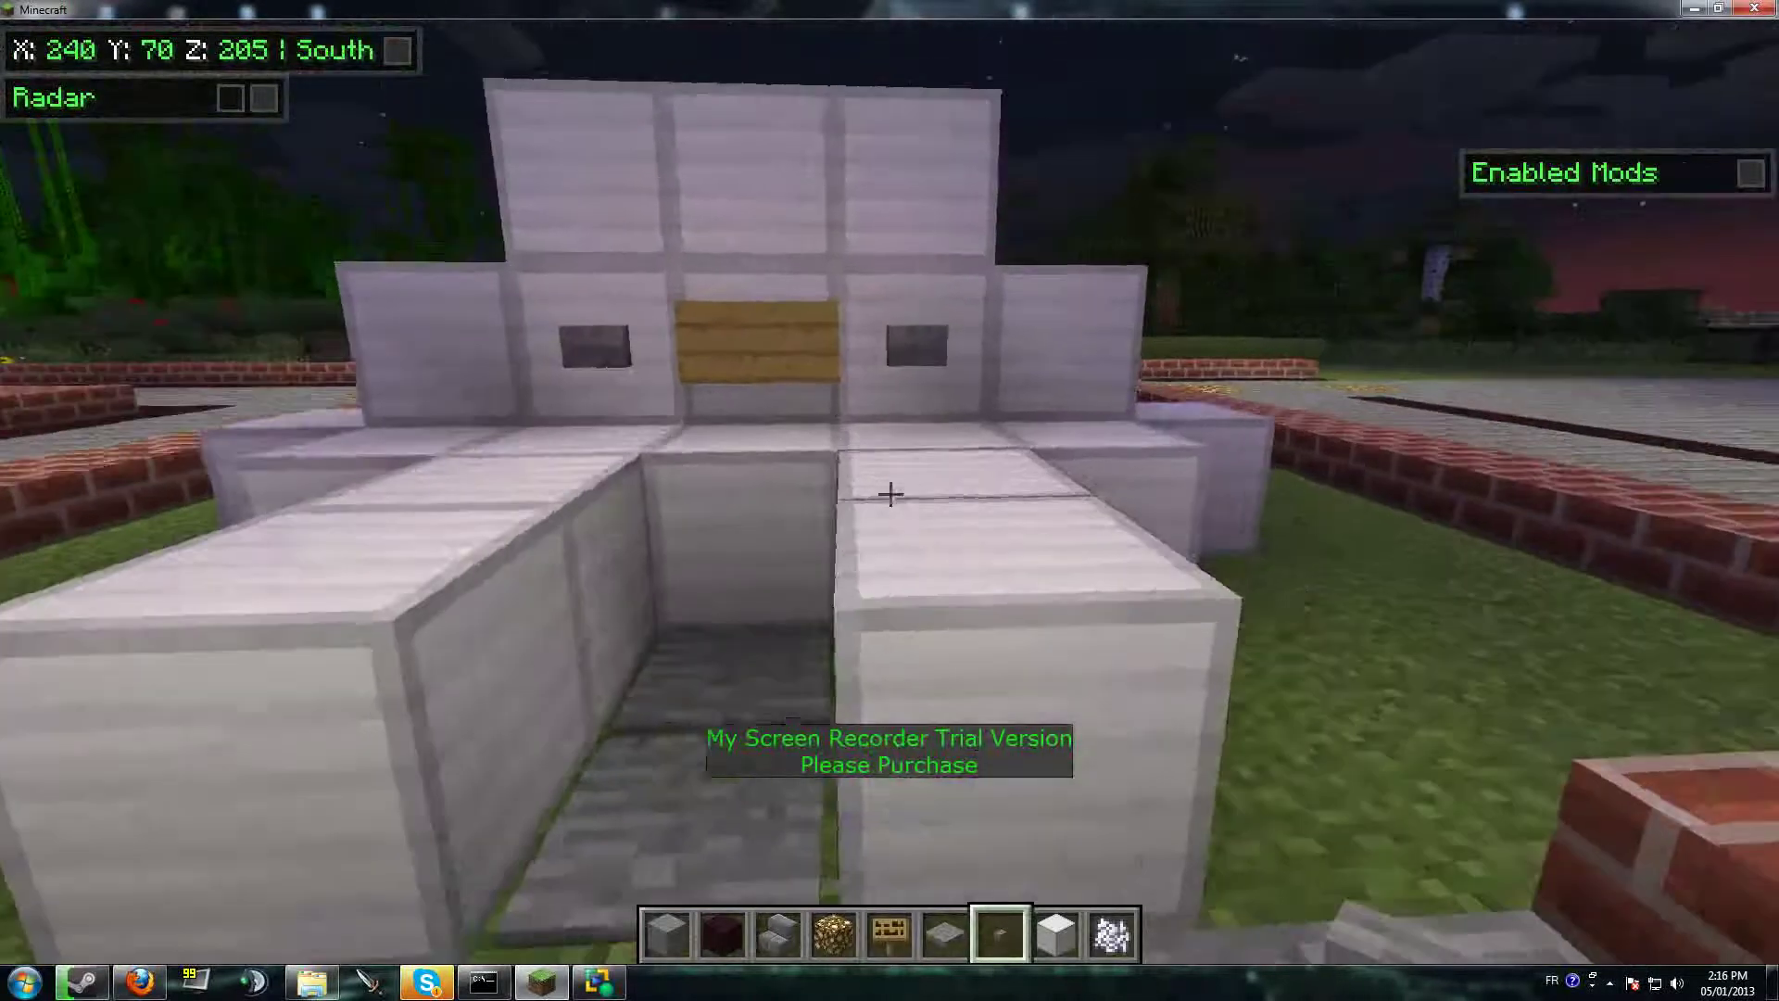
key(w)
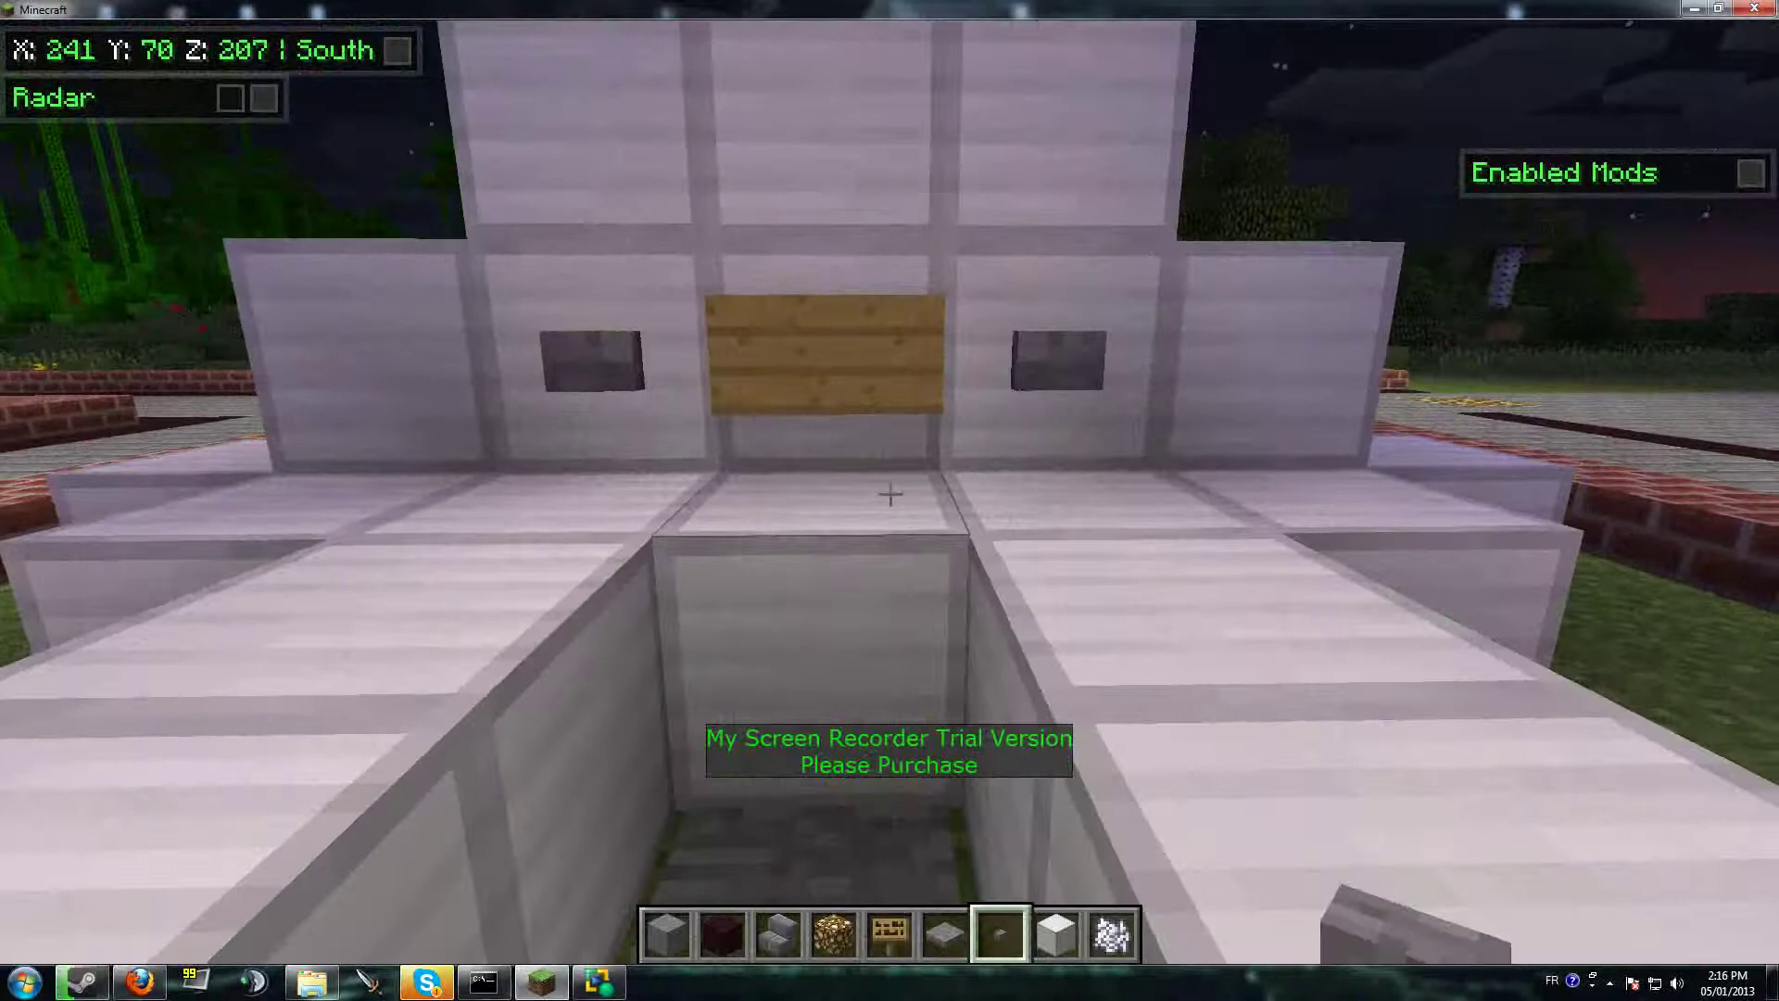
key(s)
Switch to the Timeismoney plugin folder and open the config file in WordPad.
key(alt+Tab)
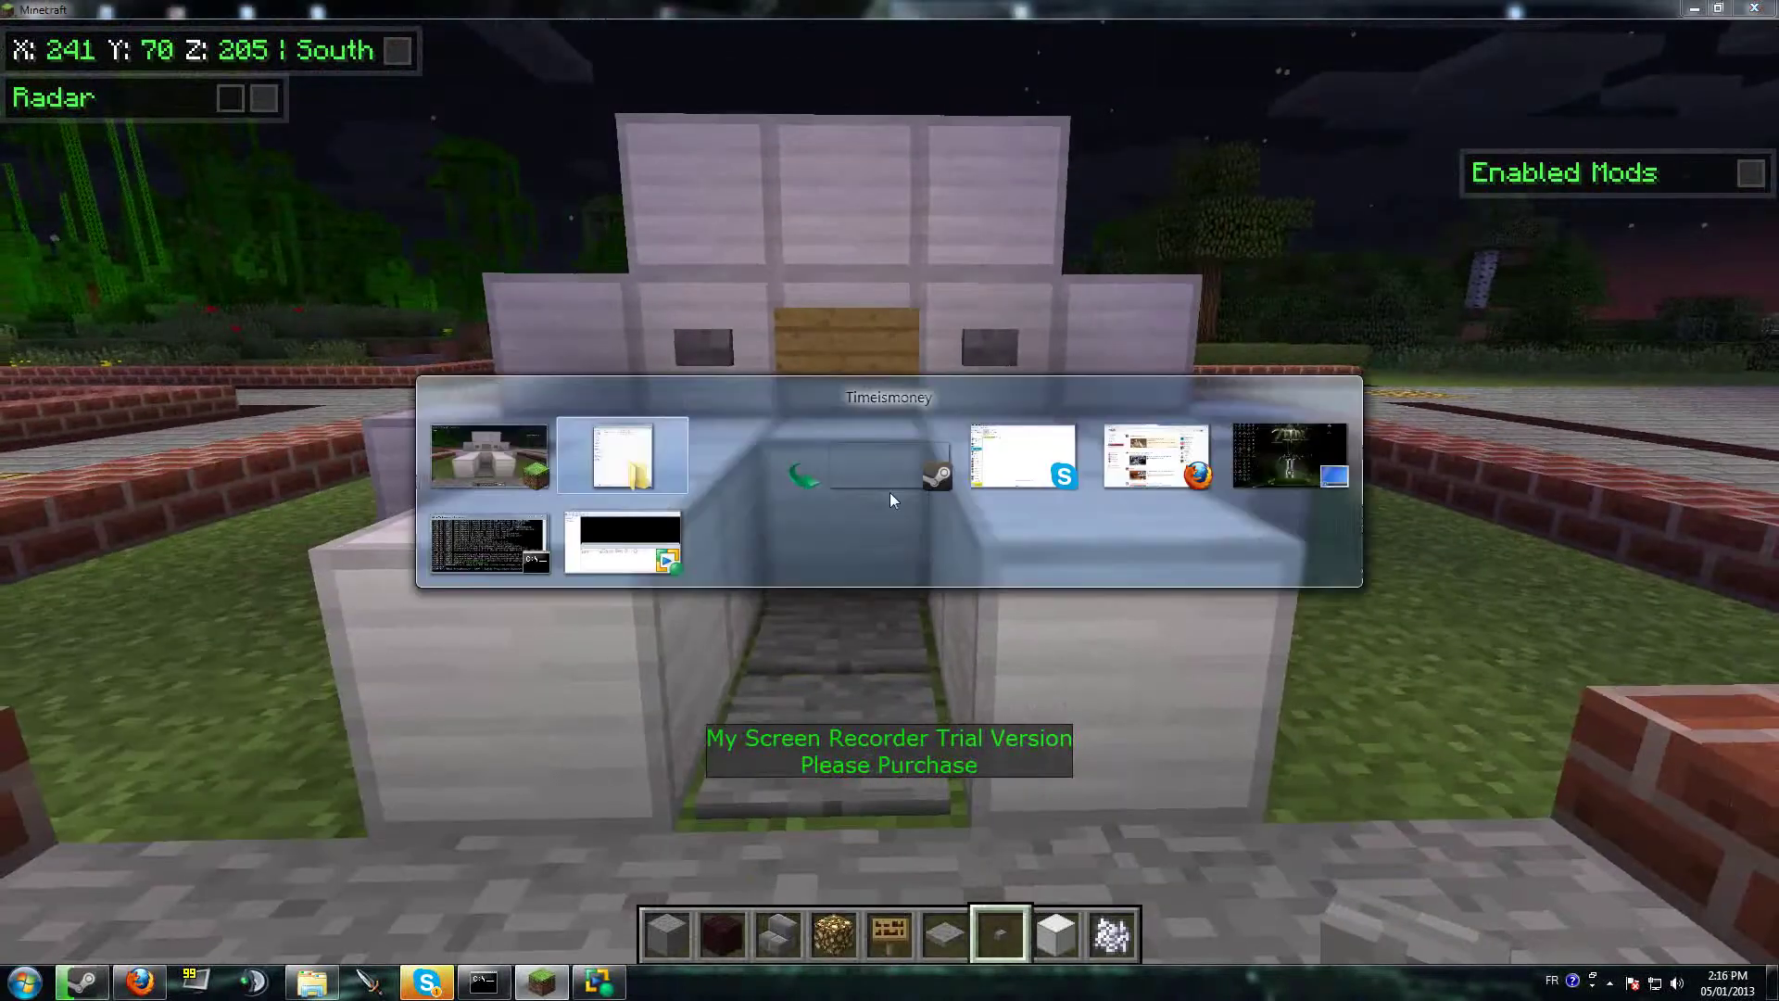
key(Tab)
key(Tab)
key(Tab)
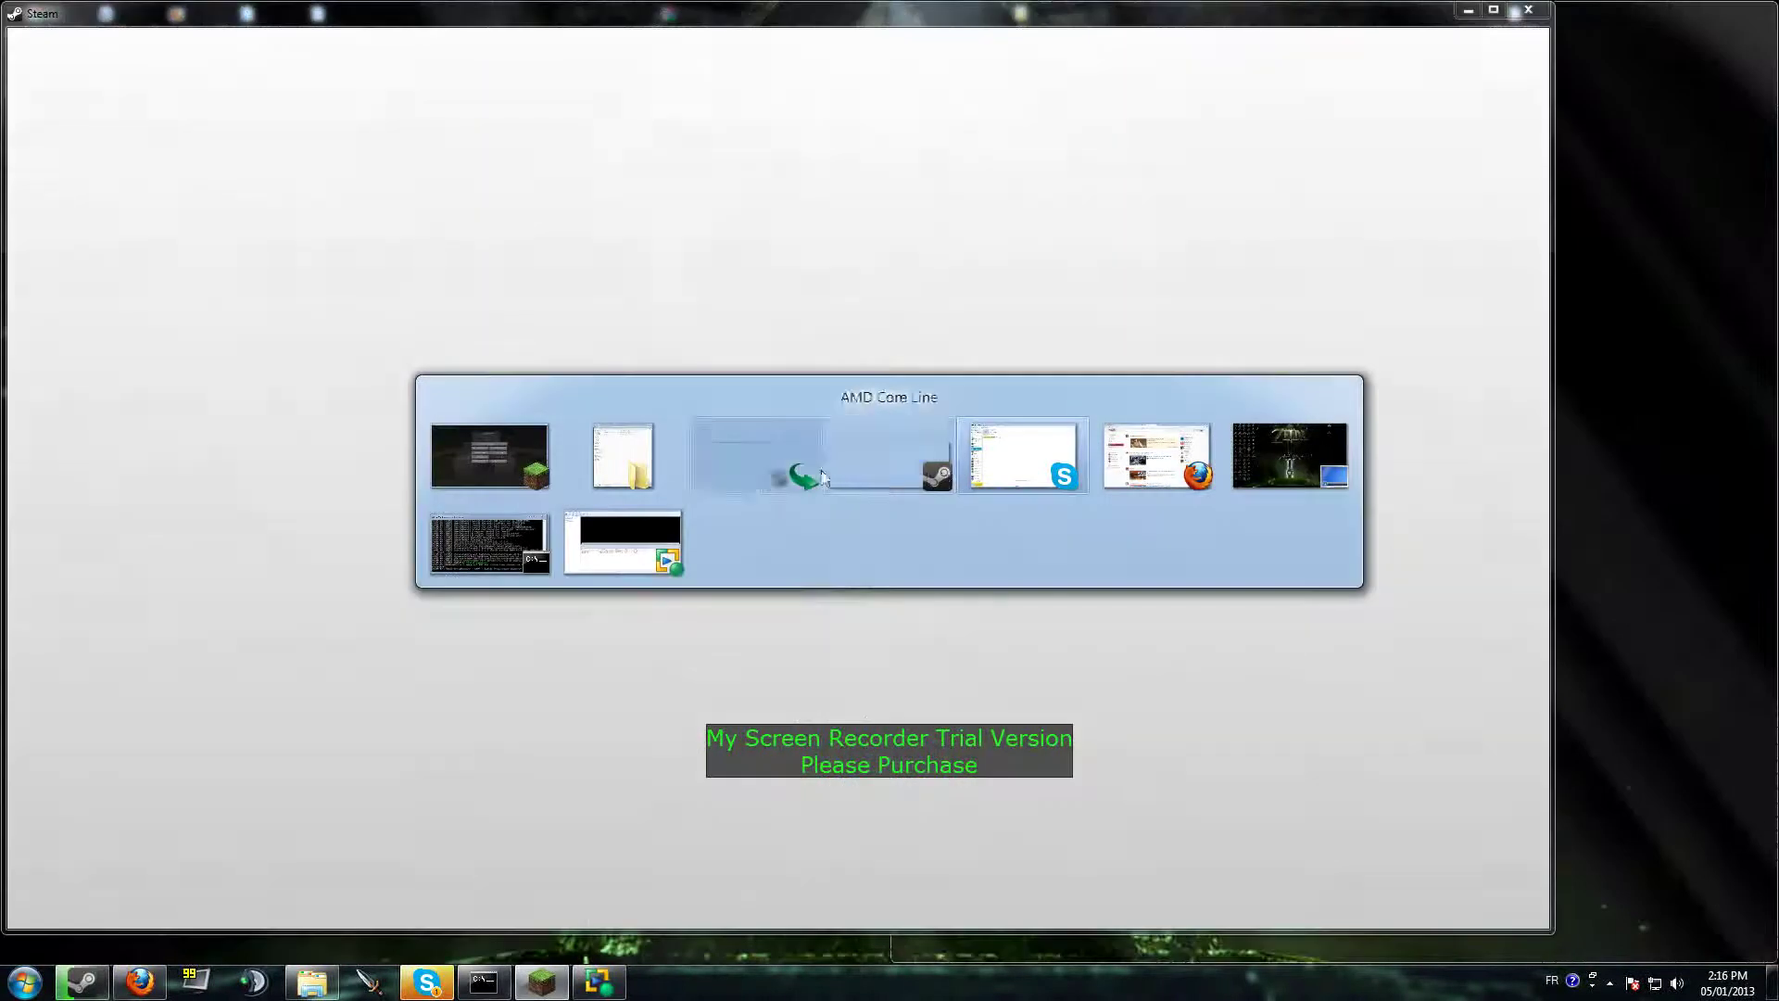
click(622, 456)
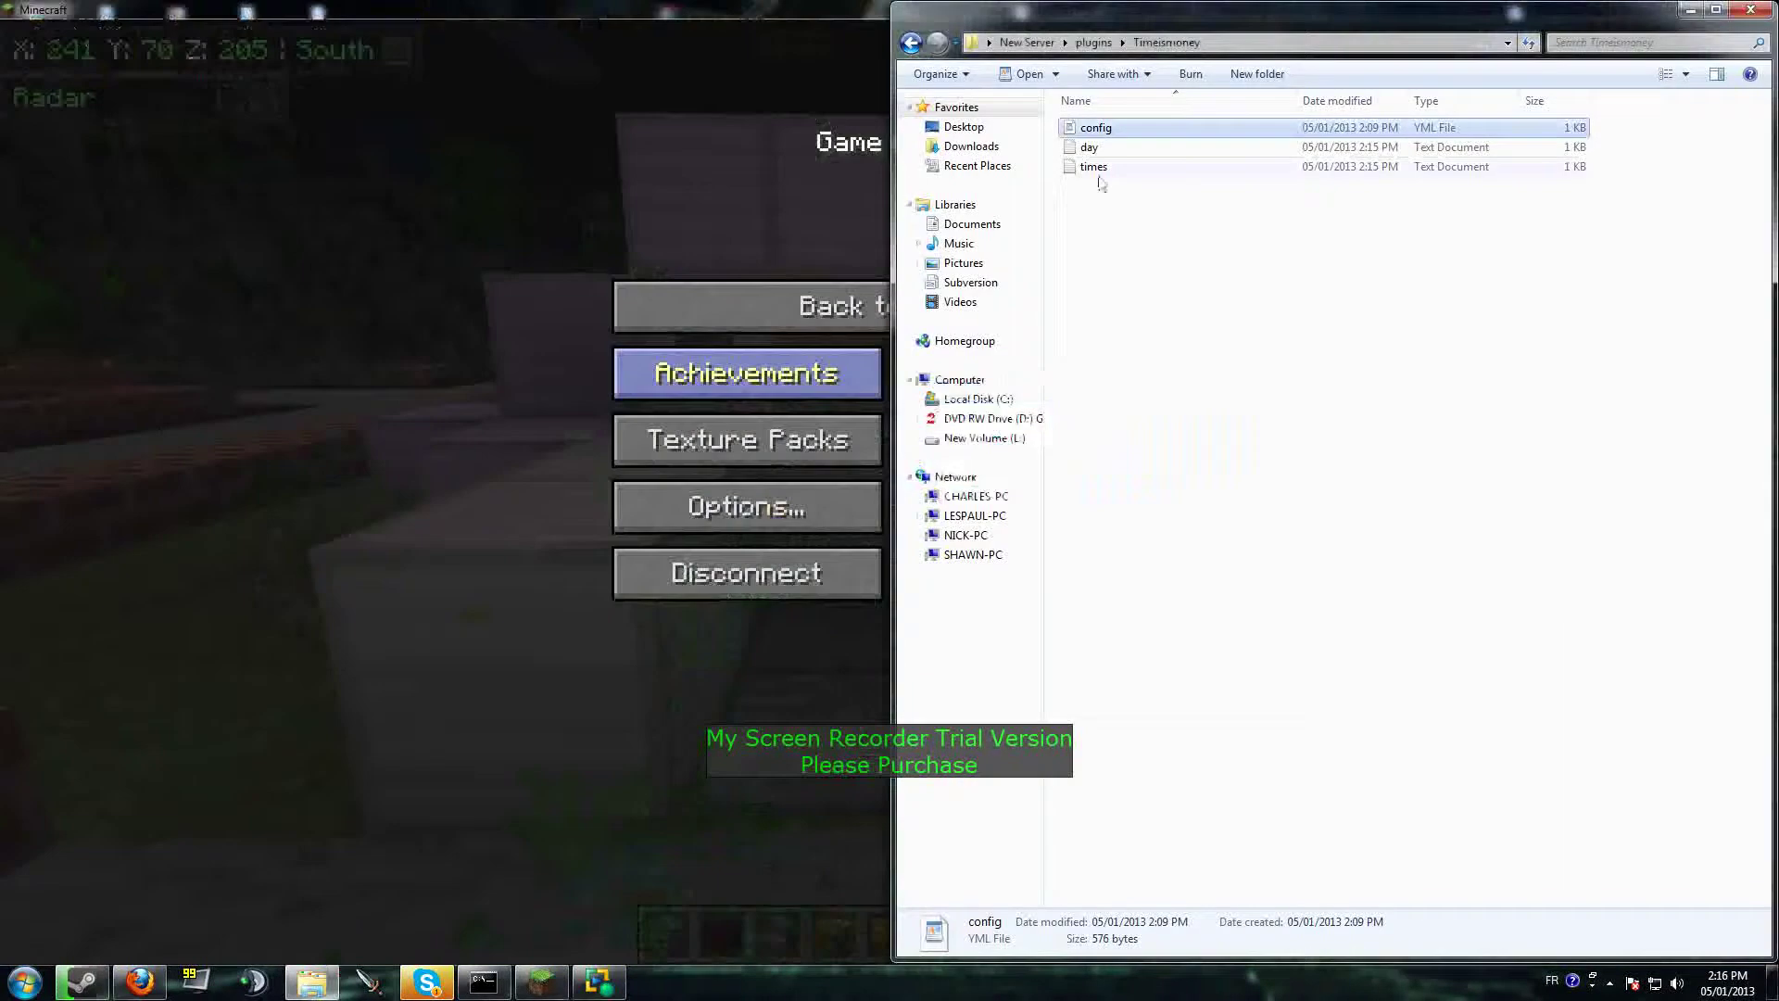
double_click(1127, 130)
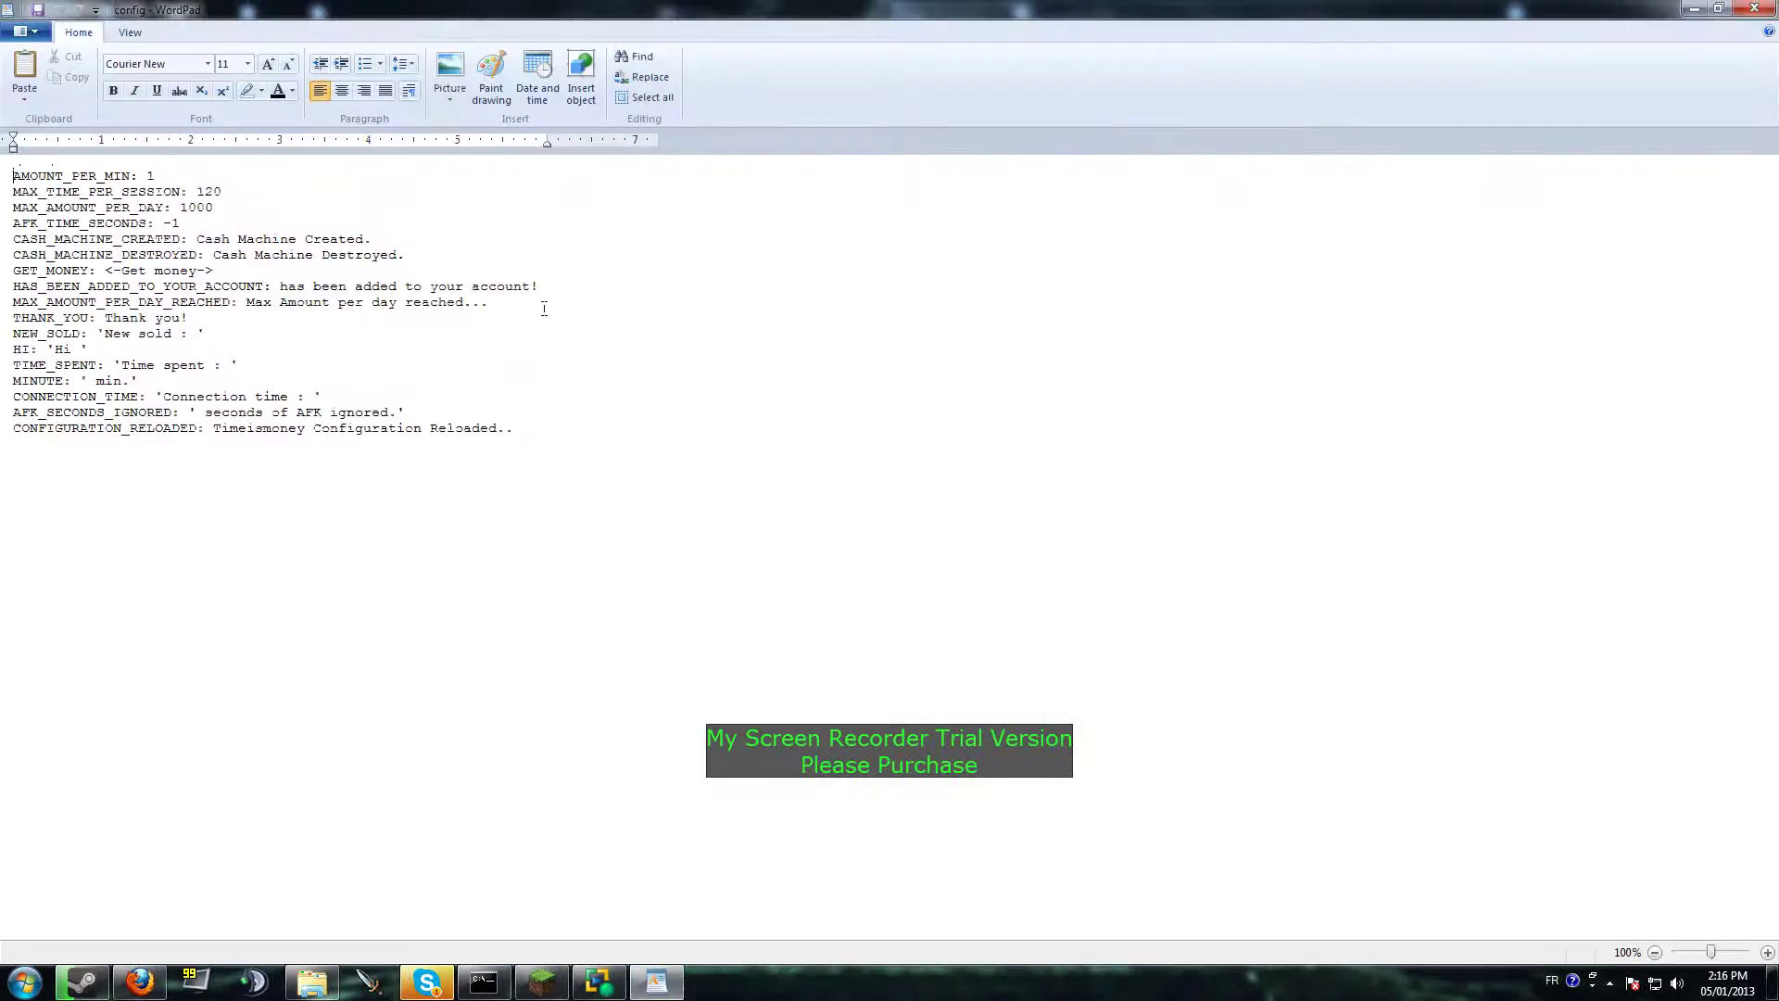
ctrl+scroll(543, 307, up, 3)
ctrl+scroll(543, 307, up, 4)
ctrl+scroll(543, 307, up, 6)
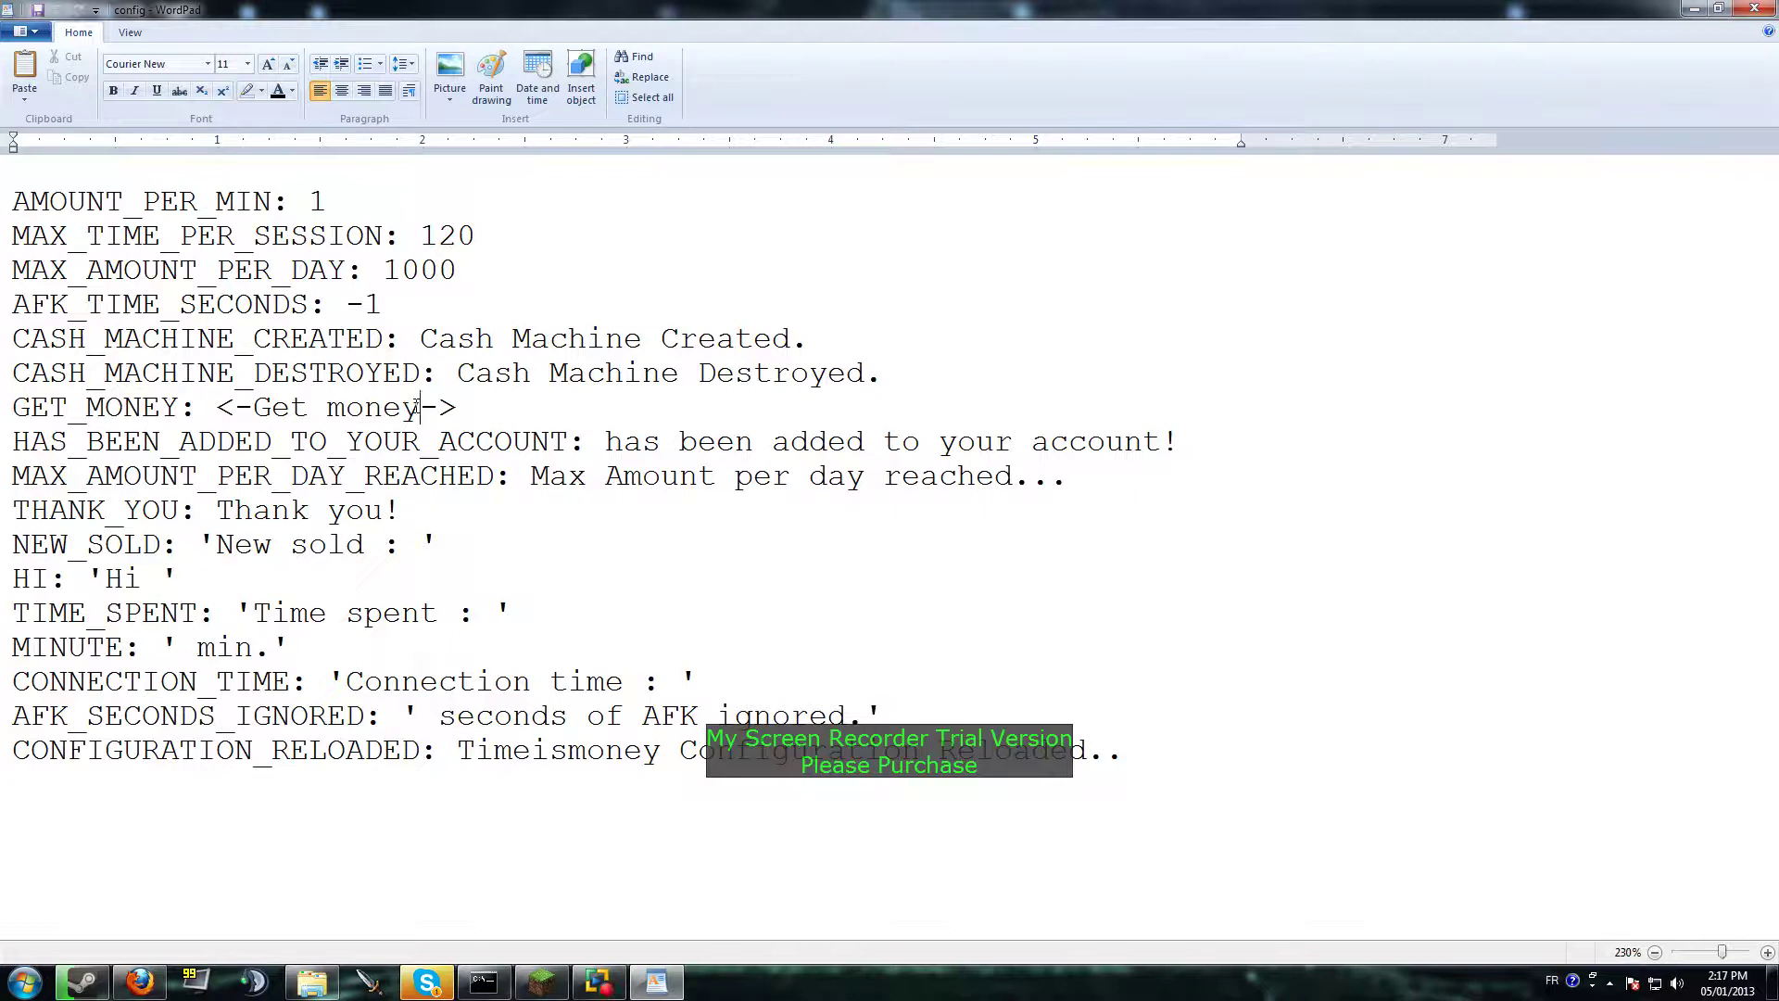
Erase 'money' from the GET_MONEY line's <-Get money-> label.
key(BackSpace)
key(BackSpace)
key(BackSpace)
text(ees)
Replace 'Thank you' with 'You're Awesome!' using English input, and set AMOUNT_PER_MIN to 5.
drag(378, 513, 275, 523)
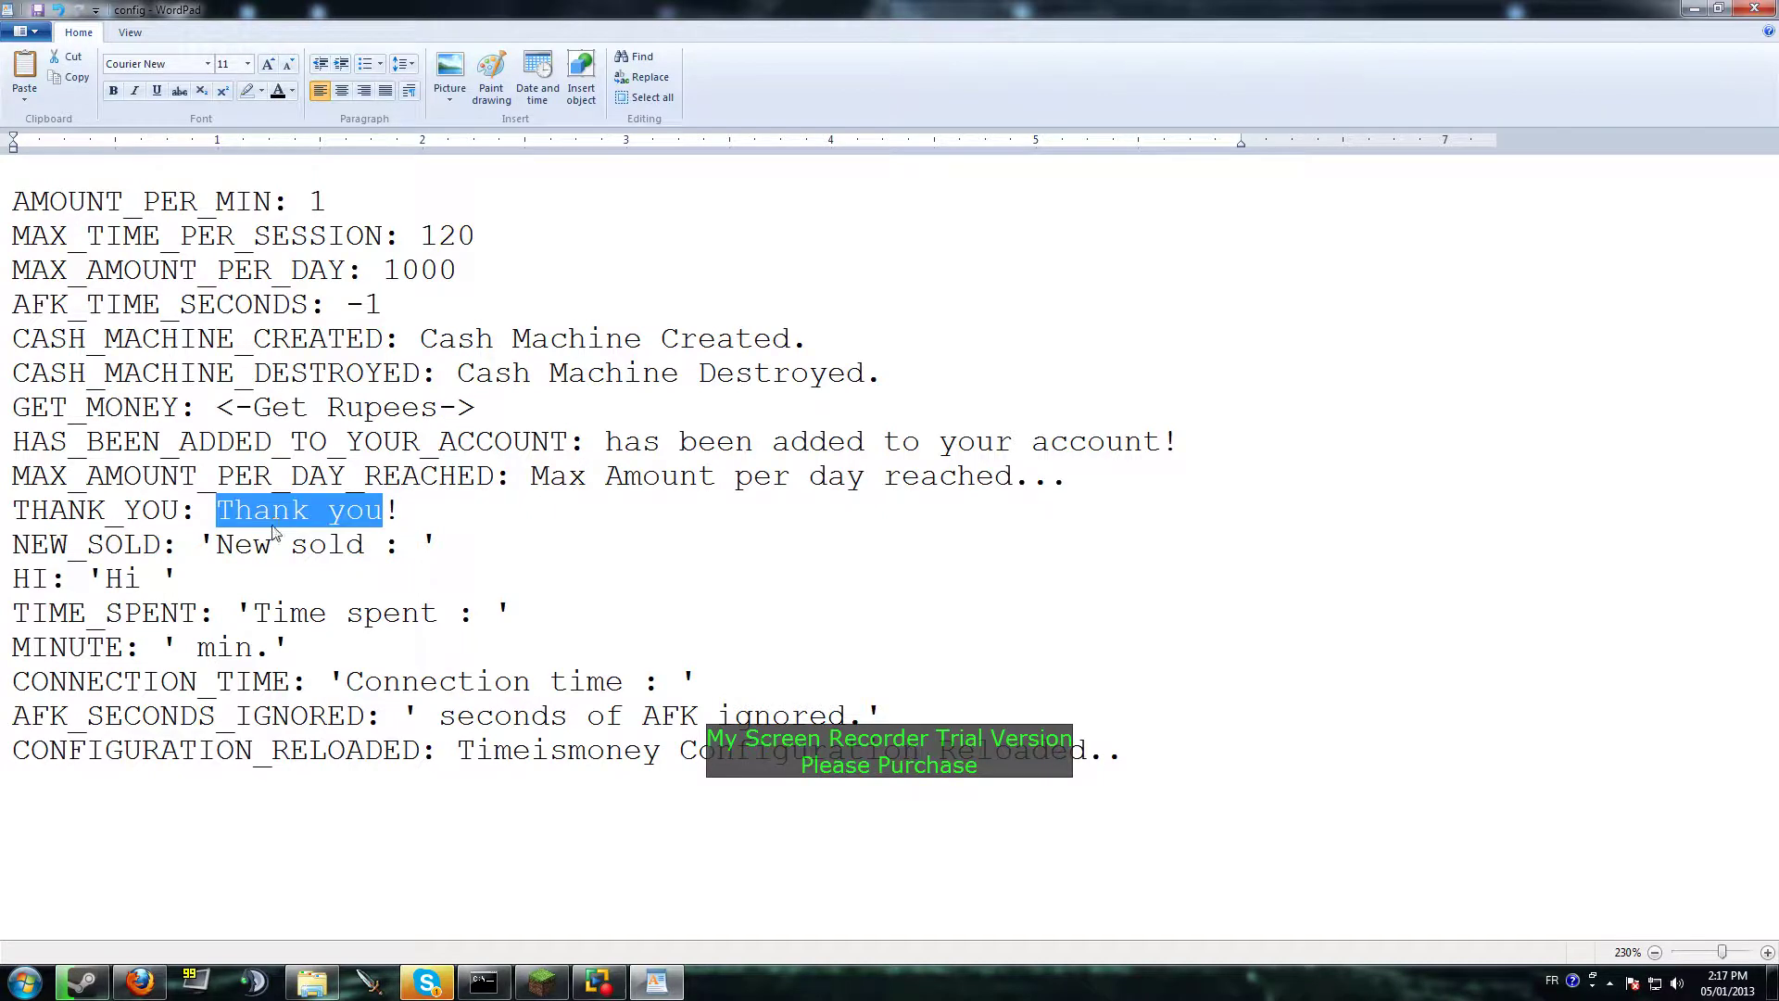
text(You)
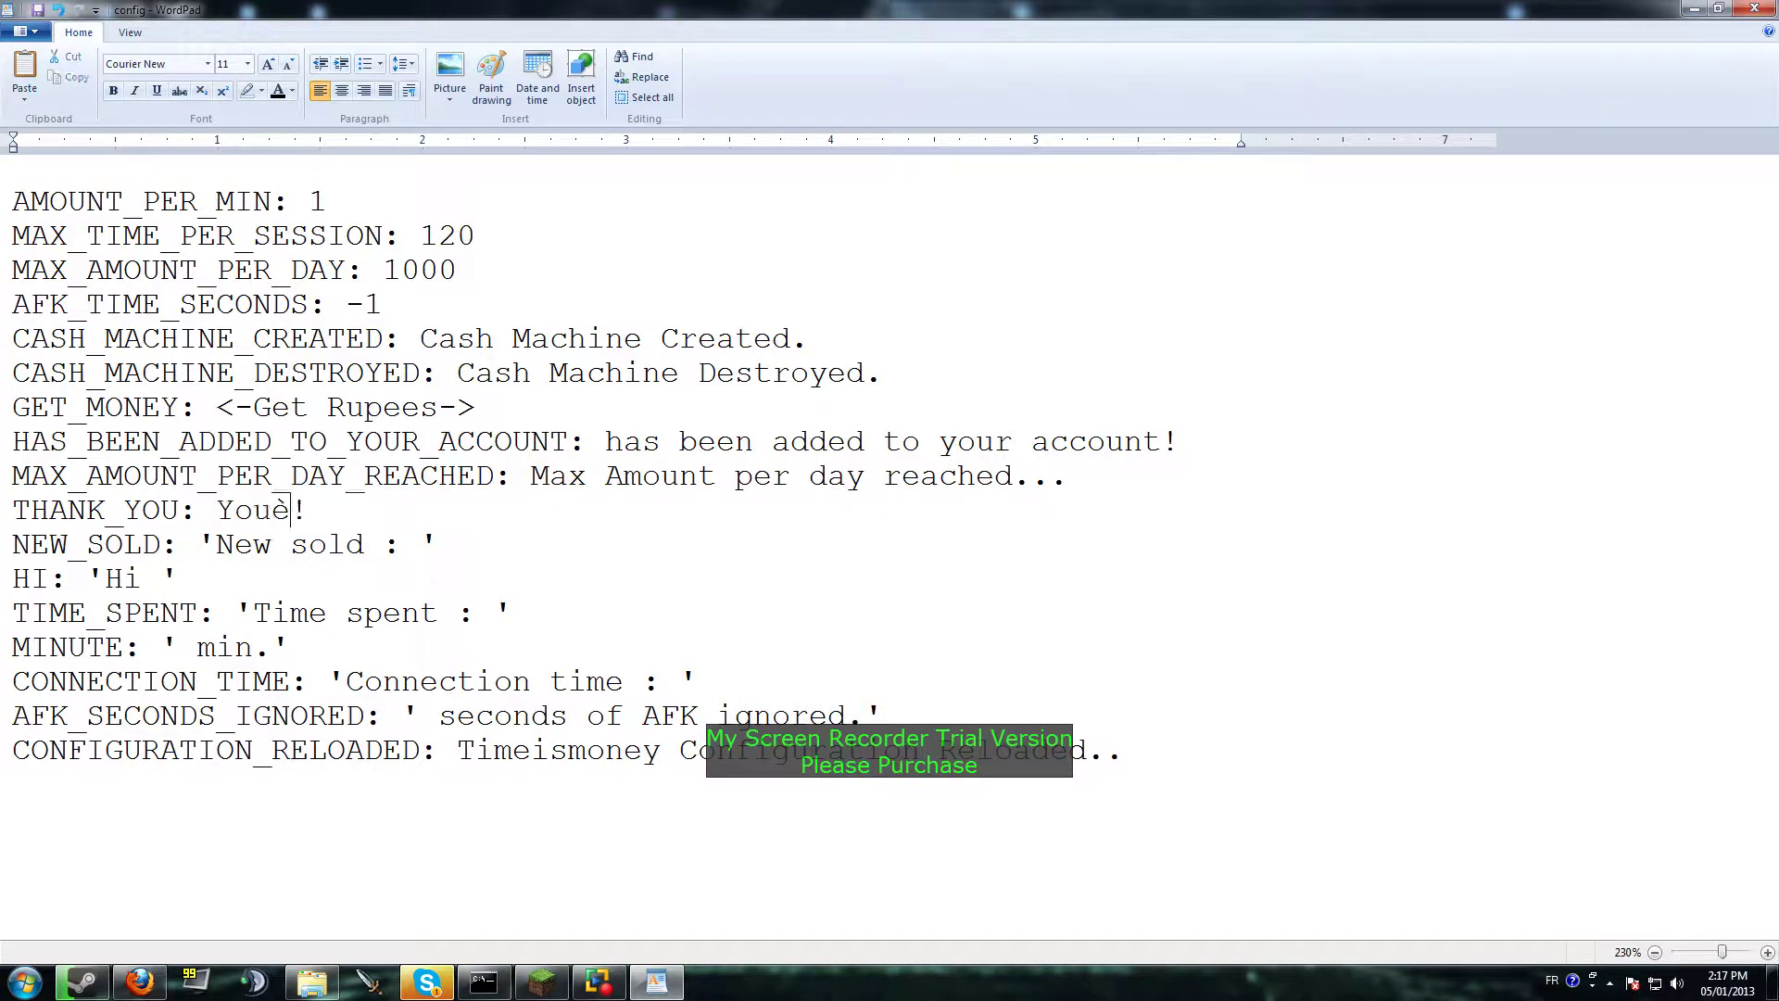
click(1559, 983)
click(1627, 930)
text('re )
text(Awesome)
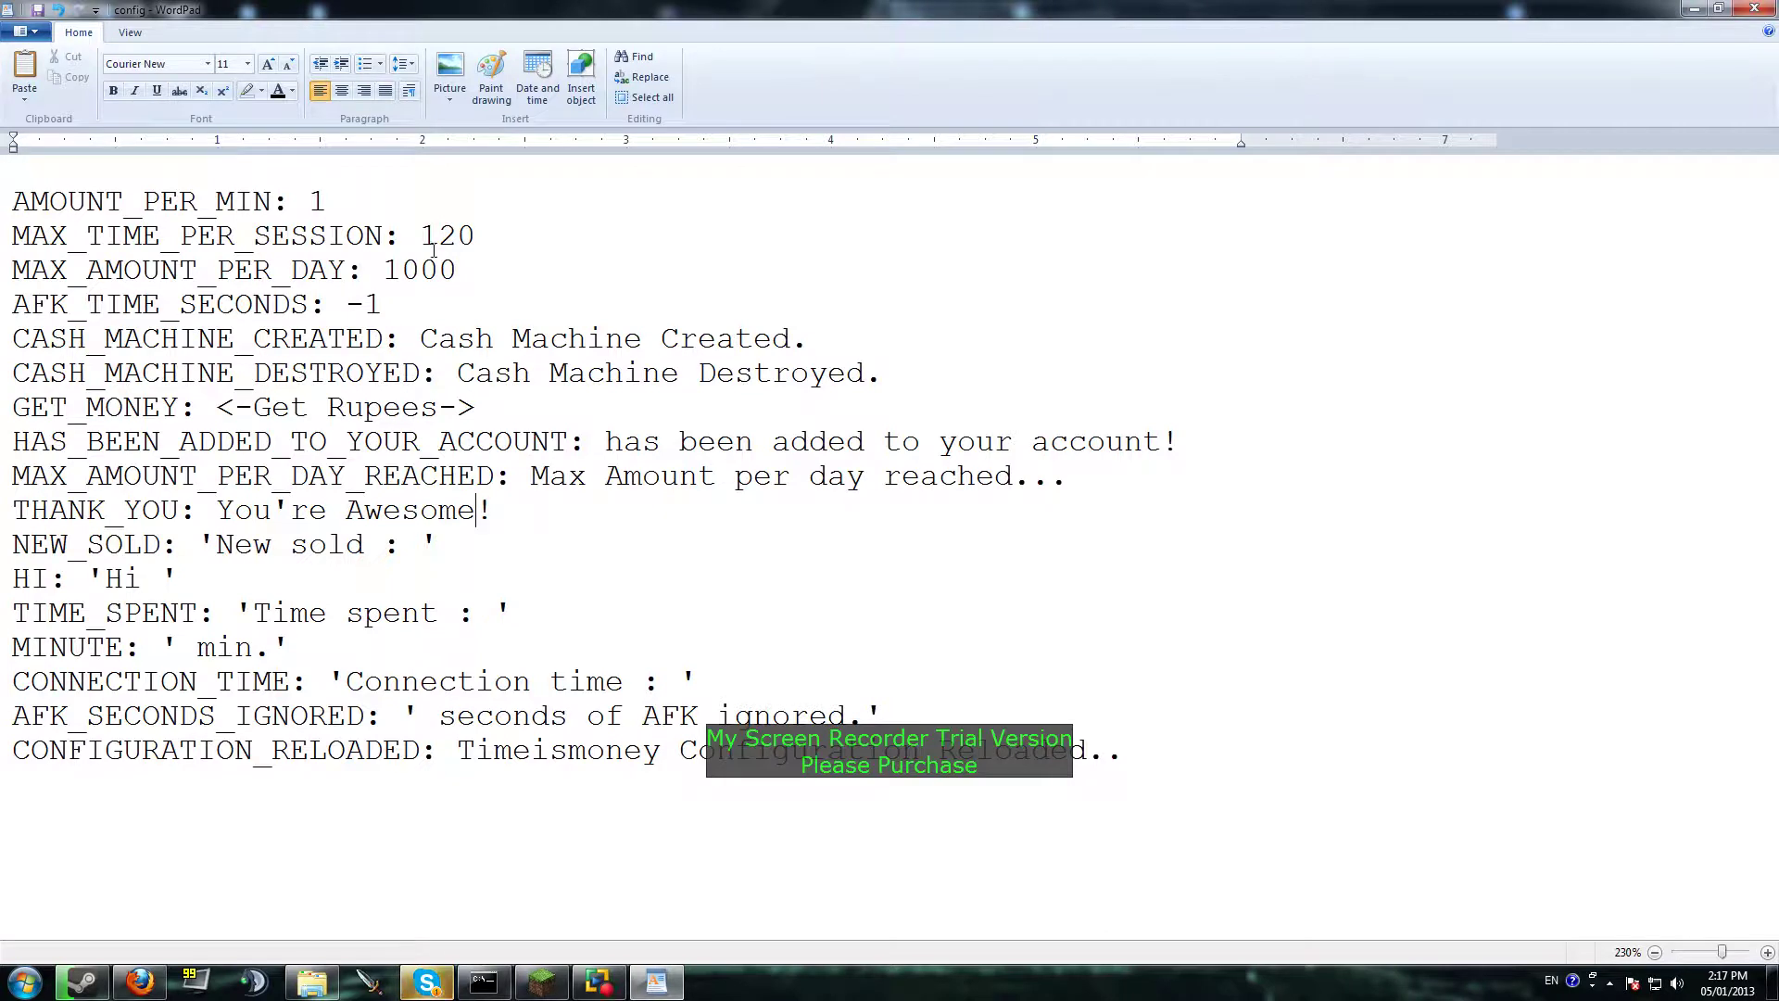
click(339, 201)
key(alt+Tab)
key(alt+Tab)
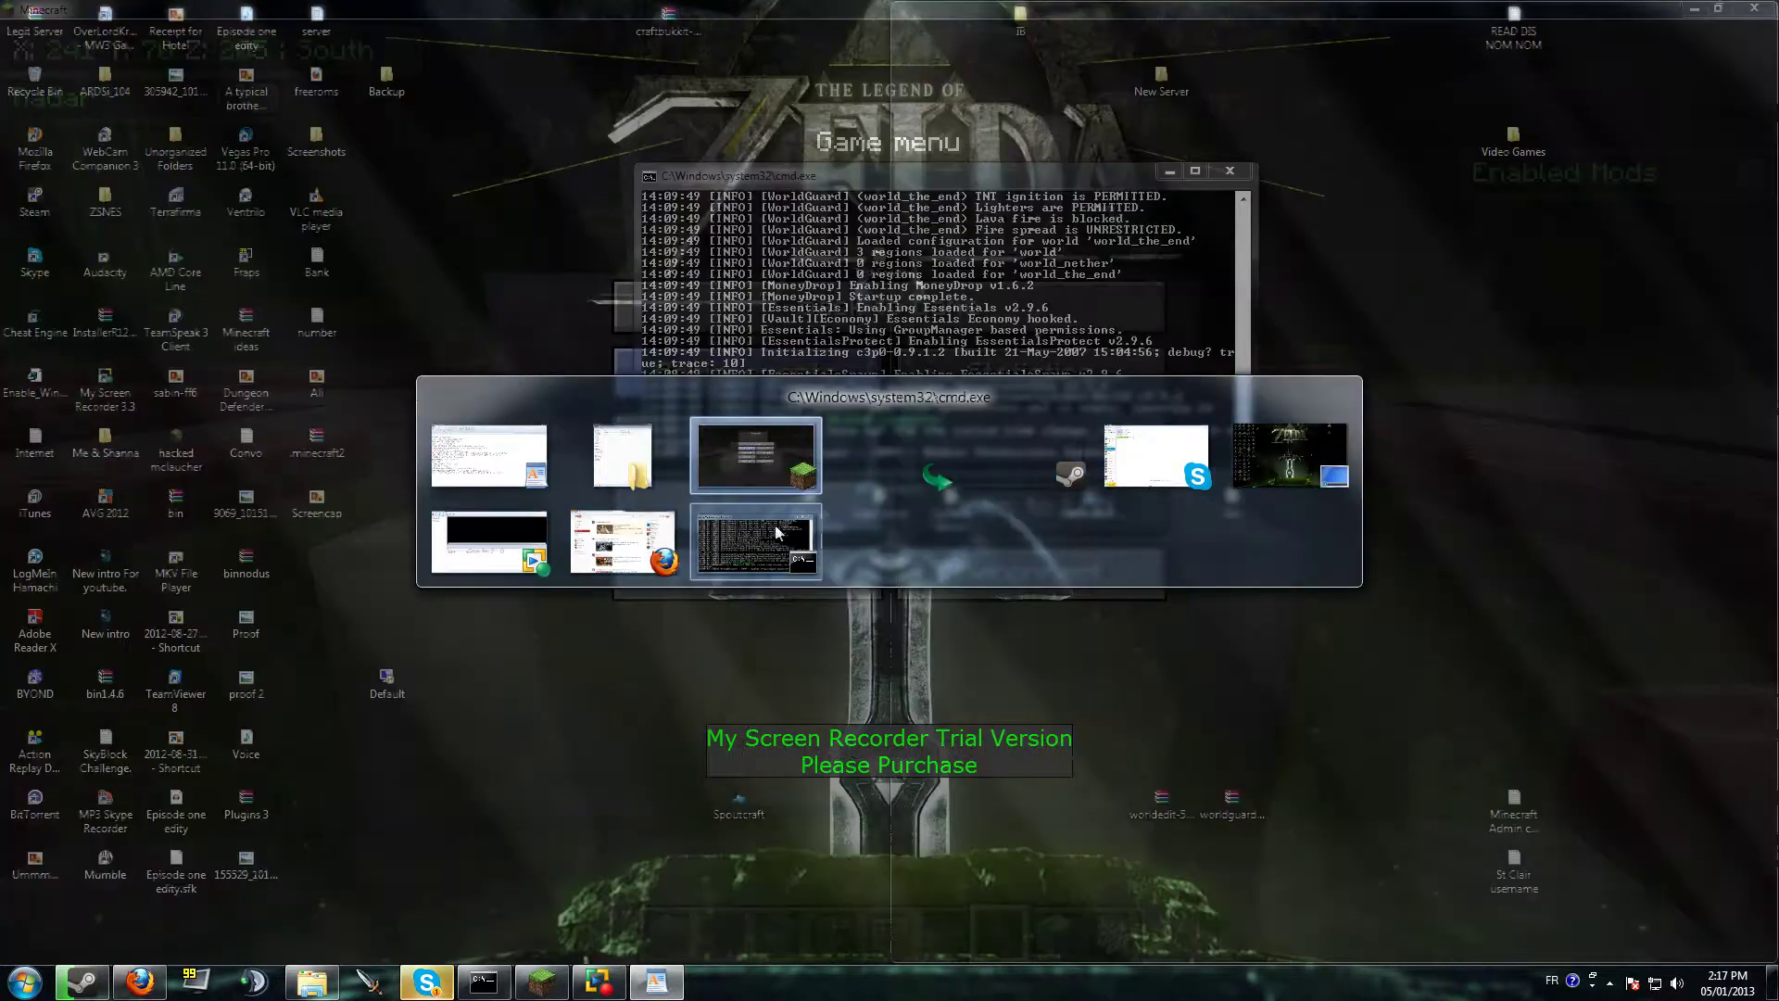
Run 'reload plugins' in the cmd.exe server console to reload TimeIsMoney.
click(778, 531)
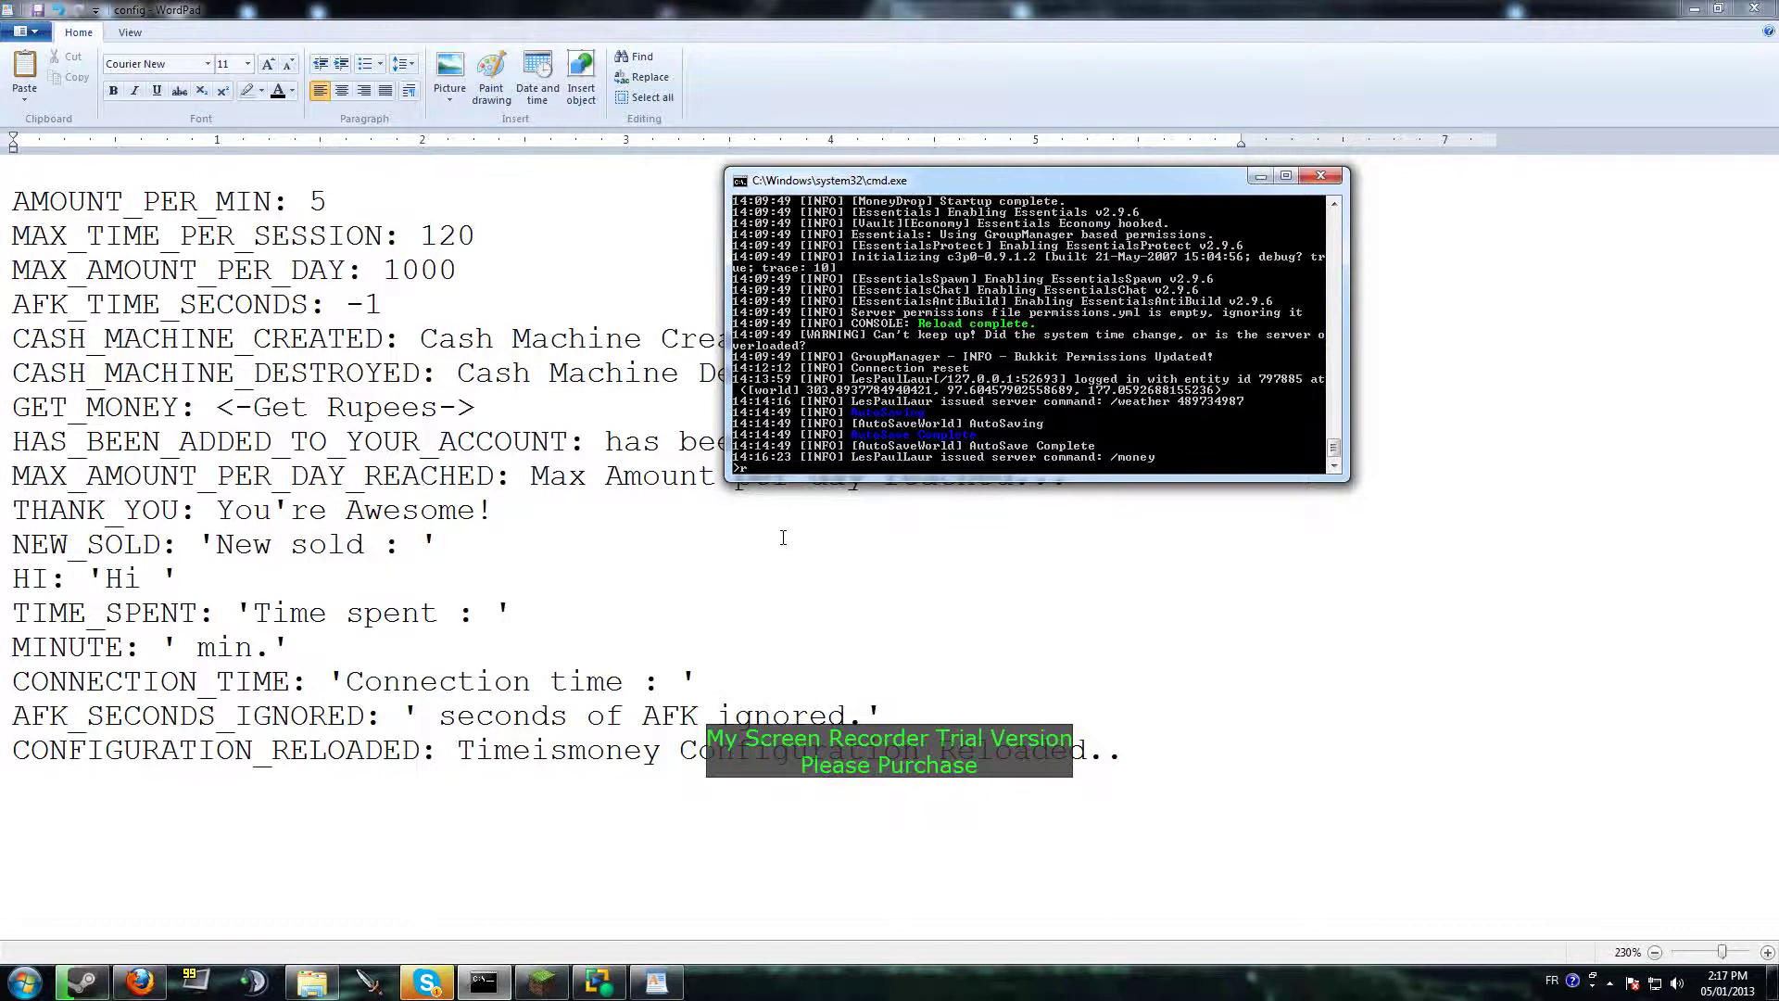
text(reload plugins)
key(Return)
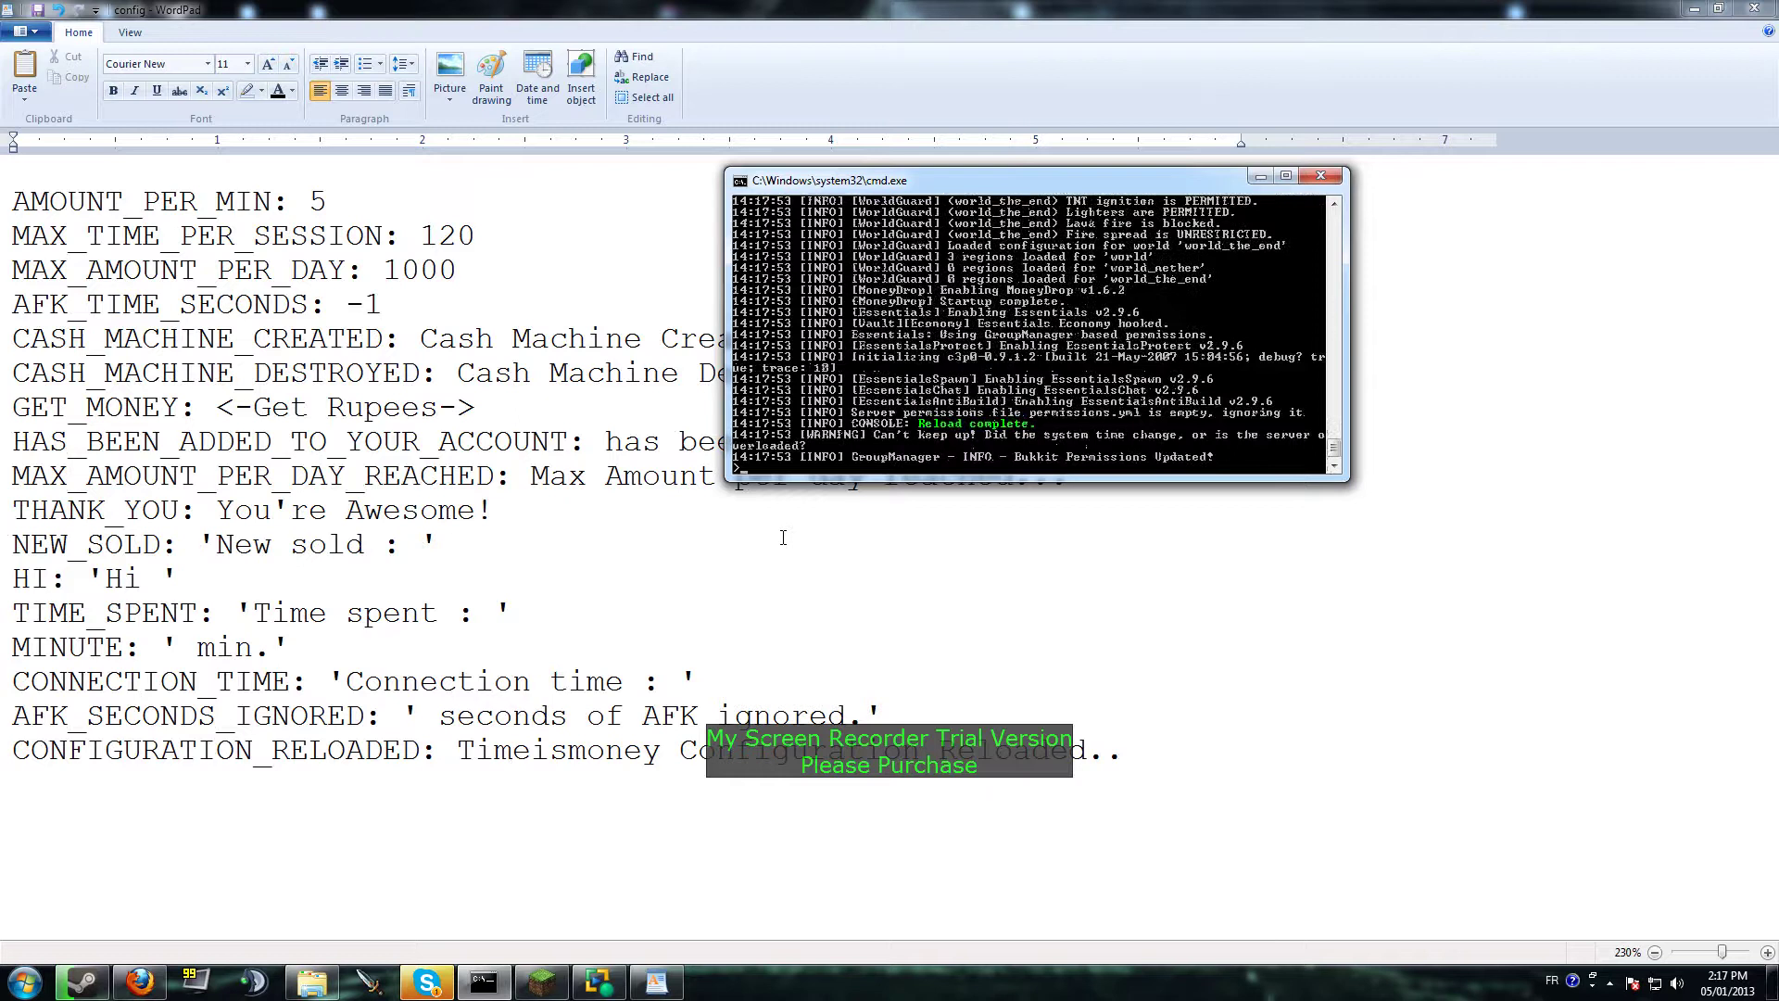
scroll(897, 393, up, 4)
scroll(978, 379, up, 4)
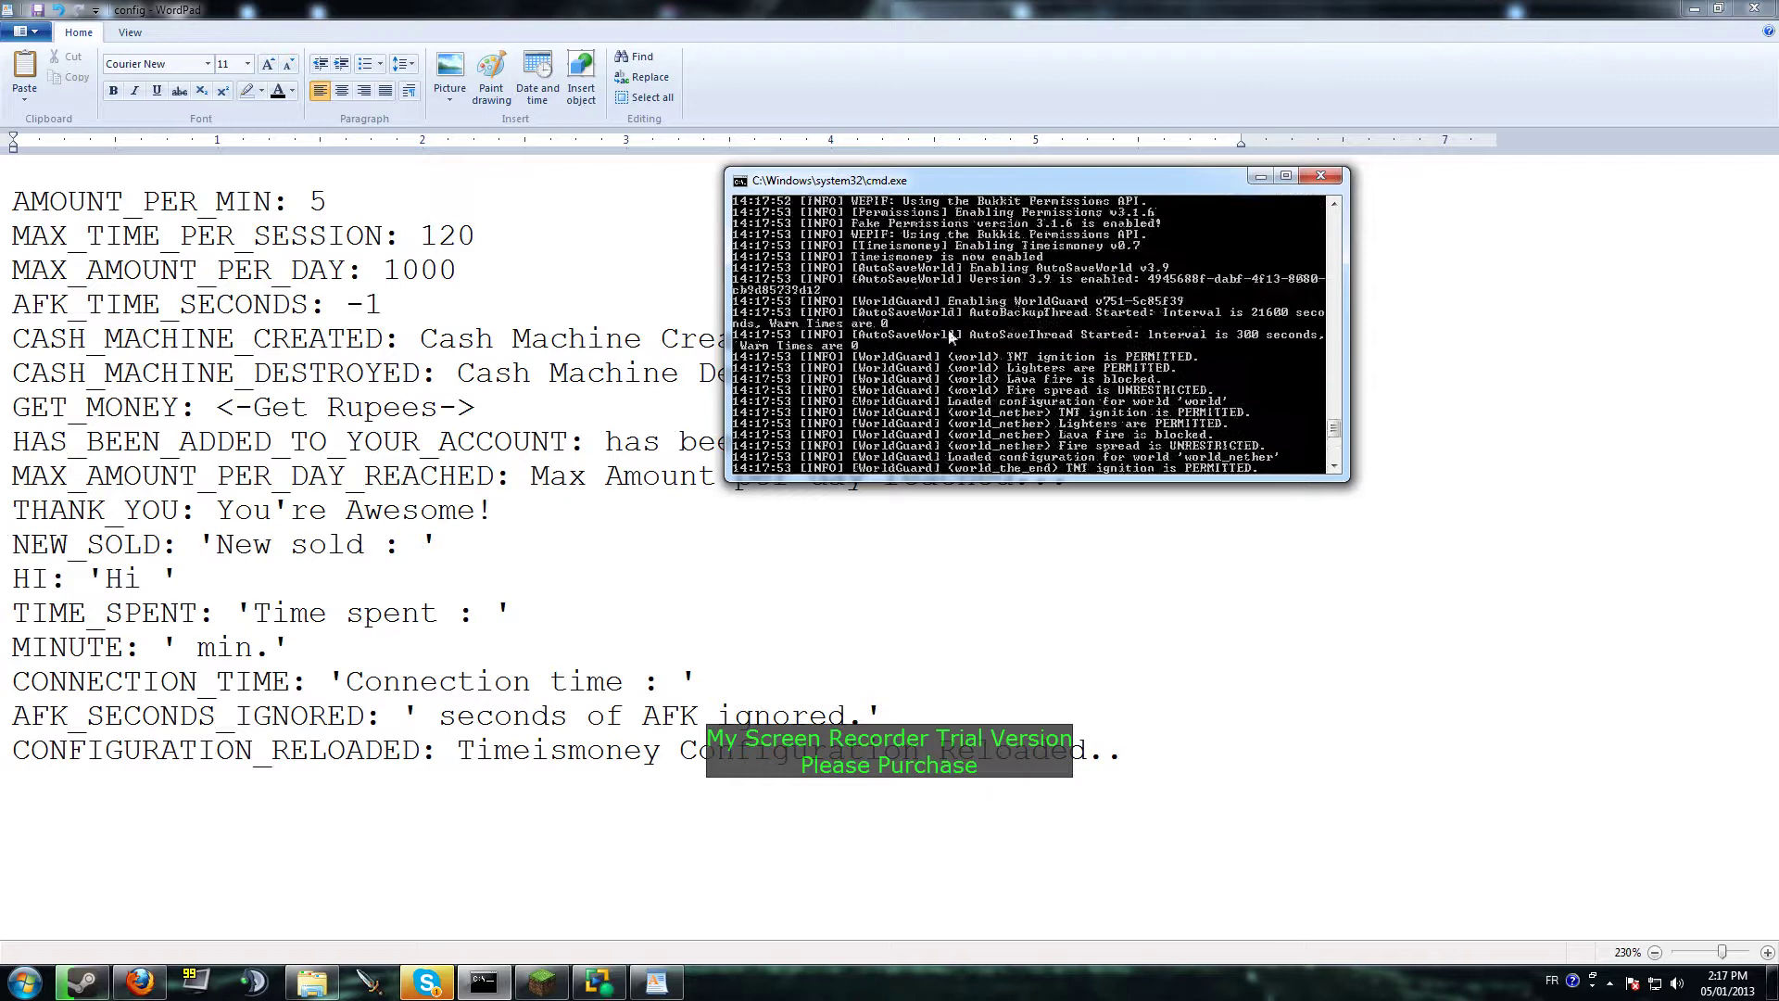
scroll(1113, 261, up, 3)
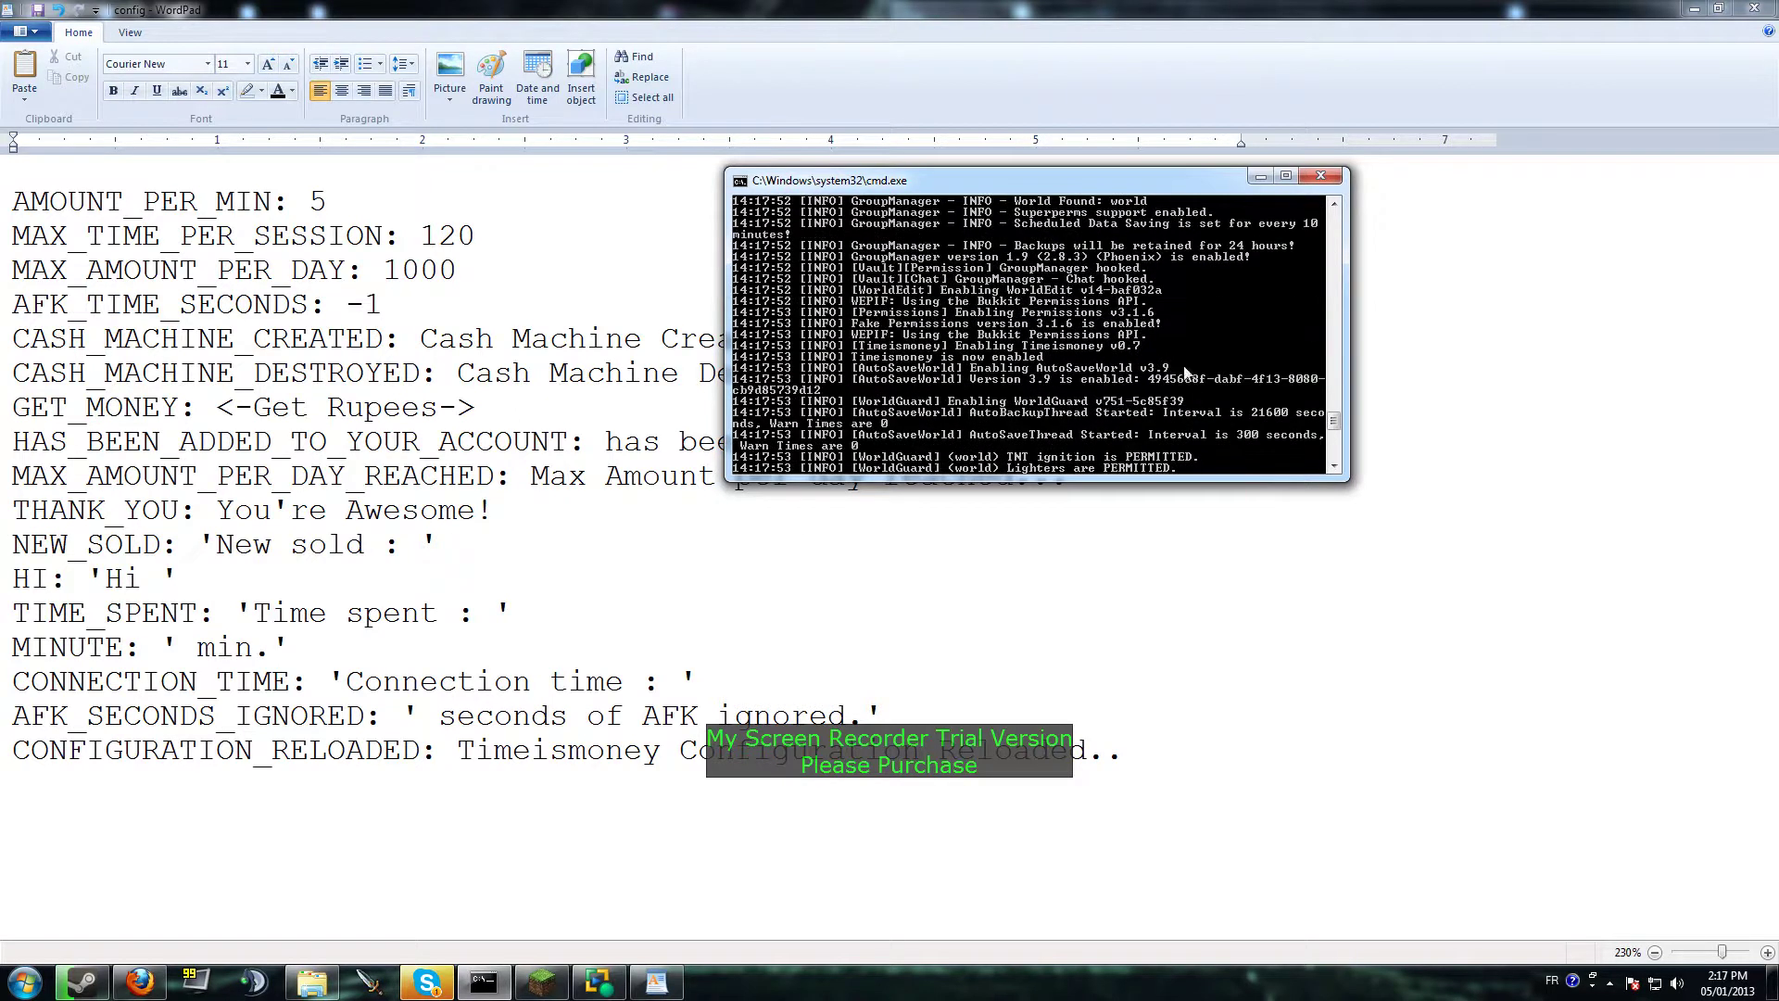
Hide WordPad and the server console and resume the Minecraft game.
click(1694, 10)
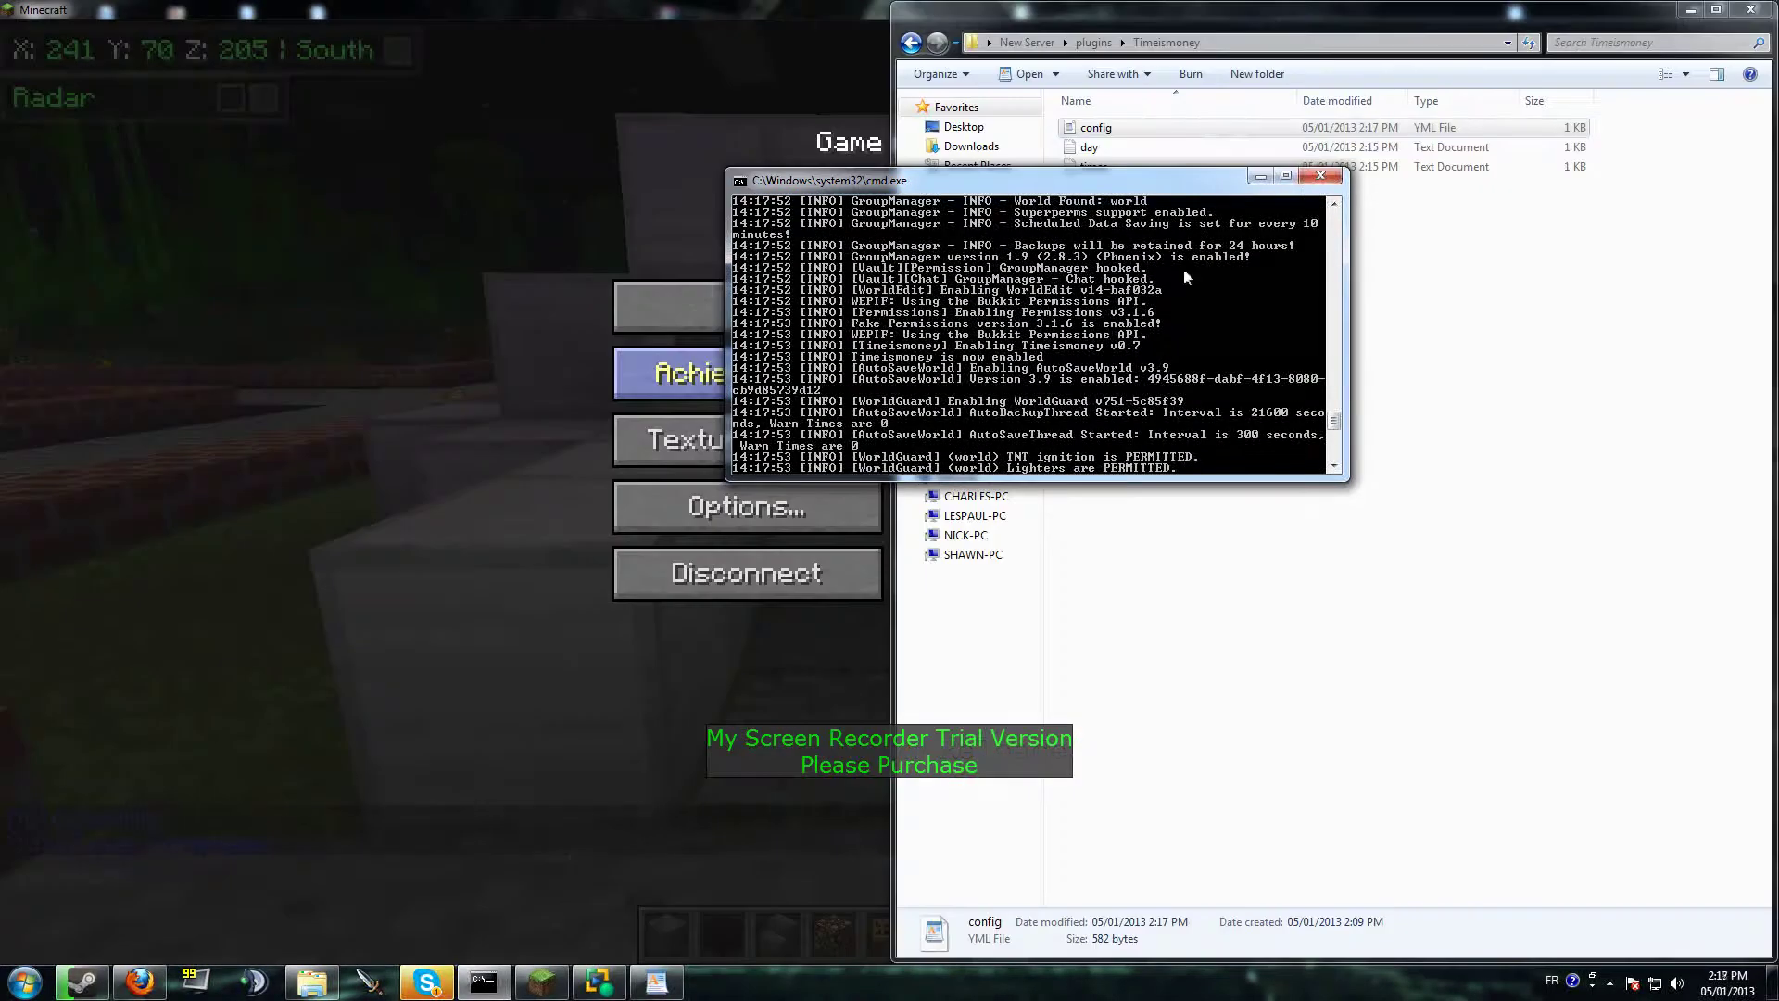
click(1269, 178)
click(703, 187)
click(890, 302)
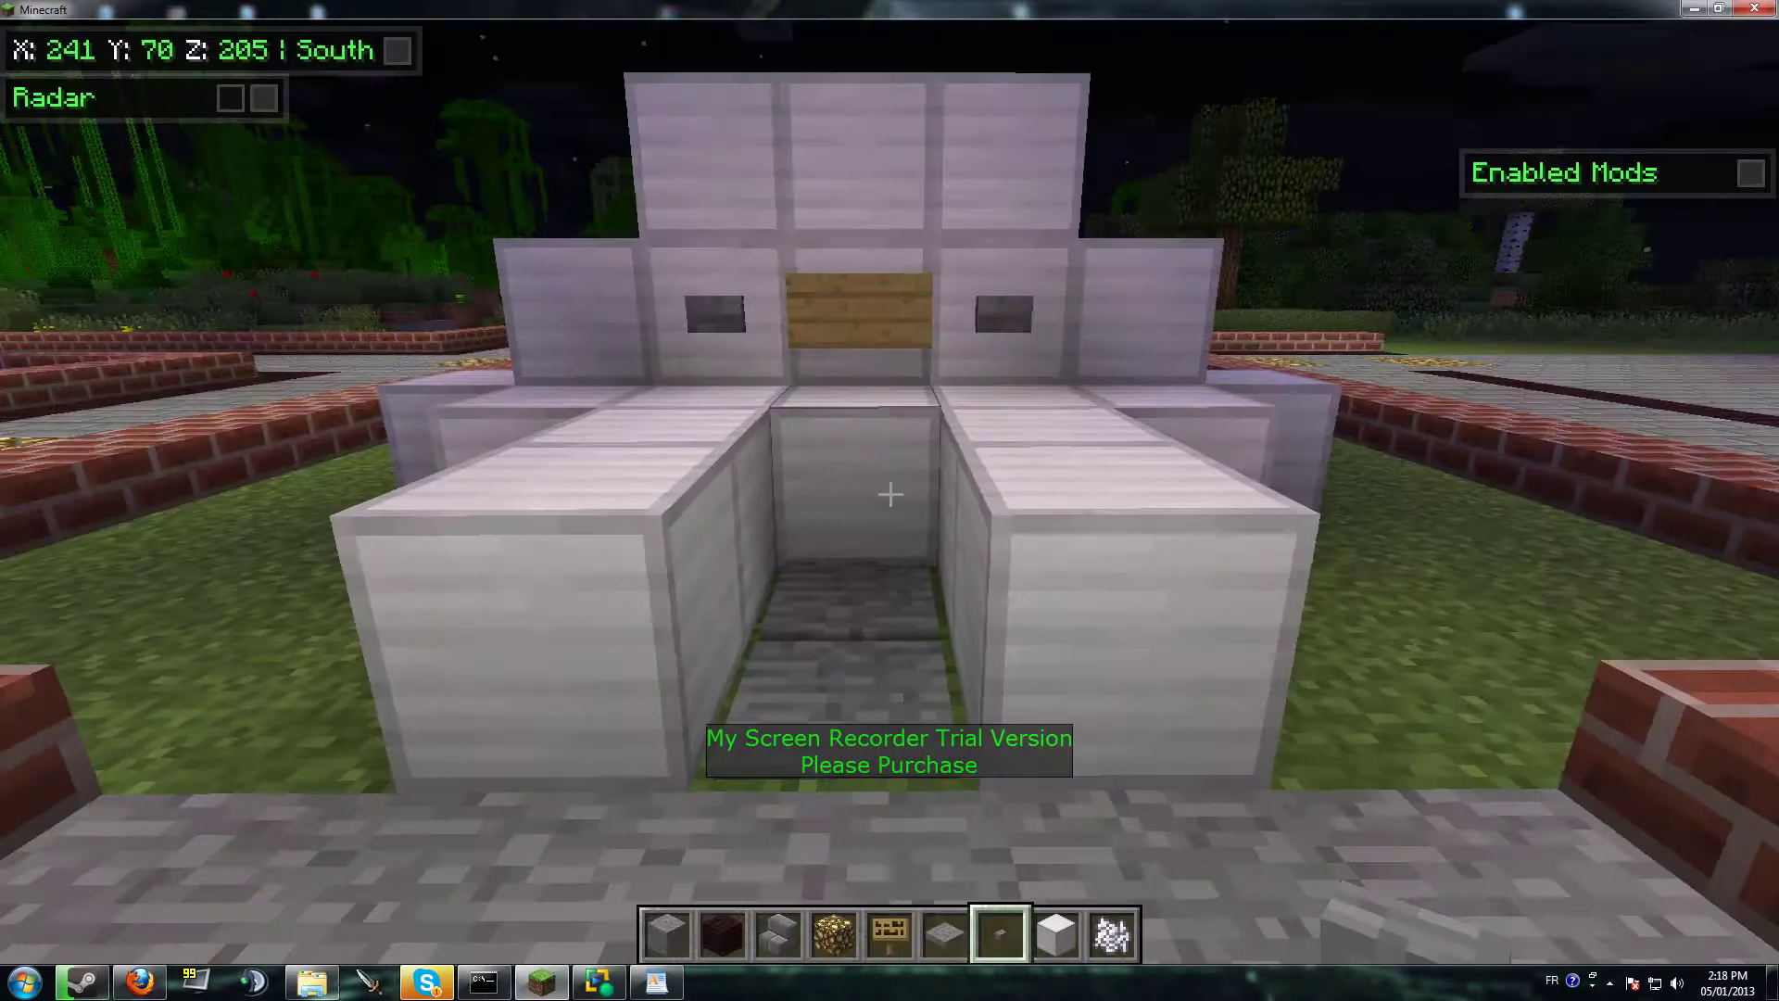
Collect 10.0$ from the cash machine's button beneath the Get Rupees sign.
key(w)
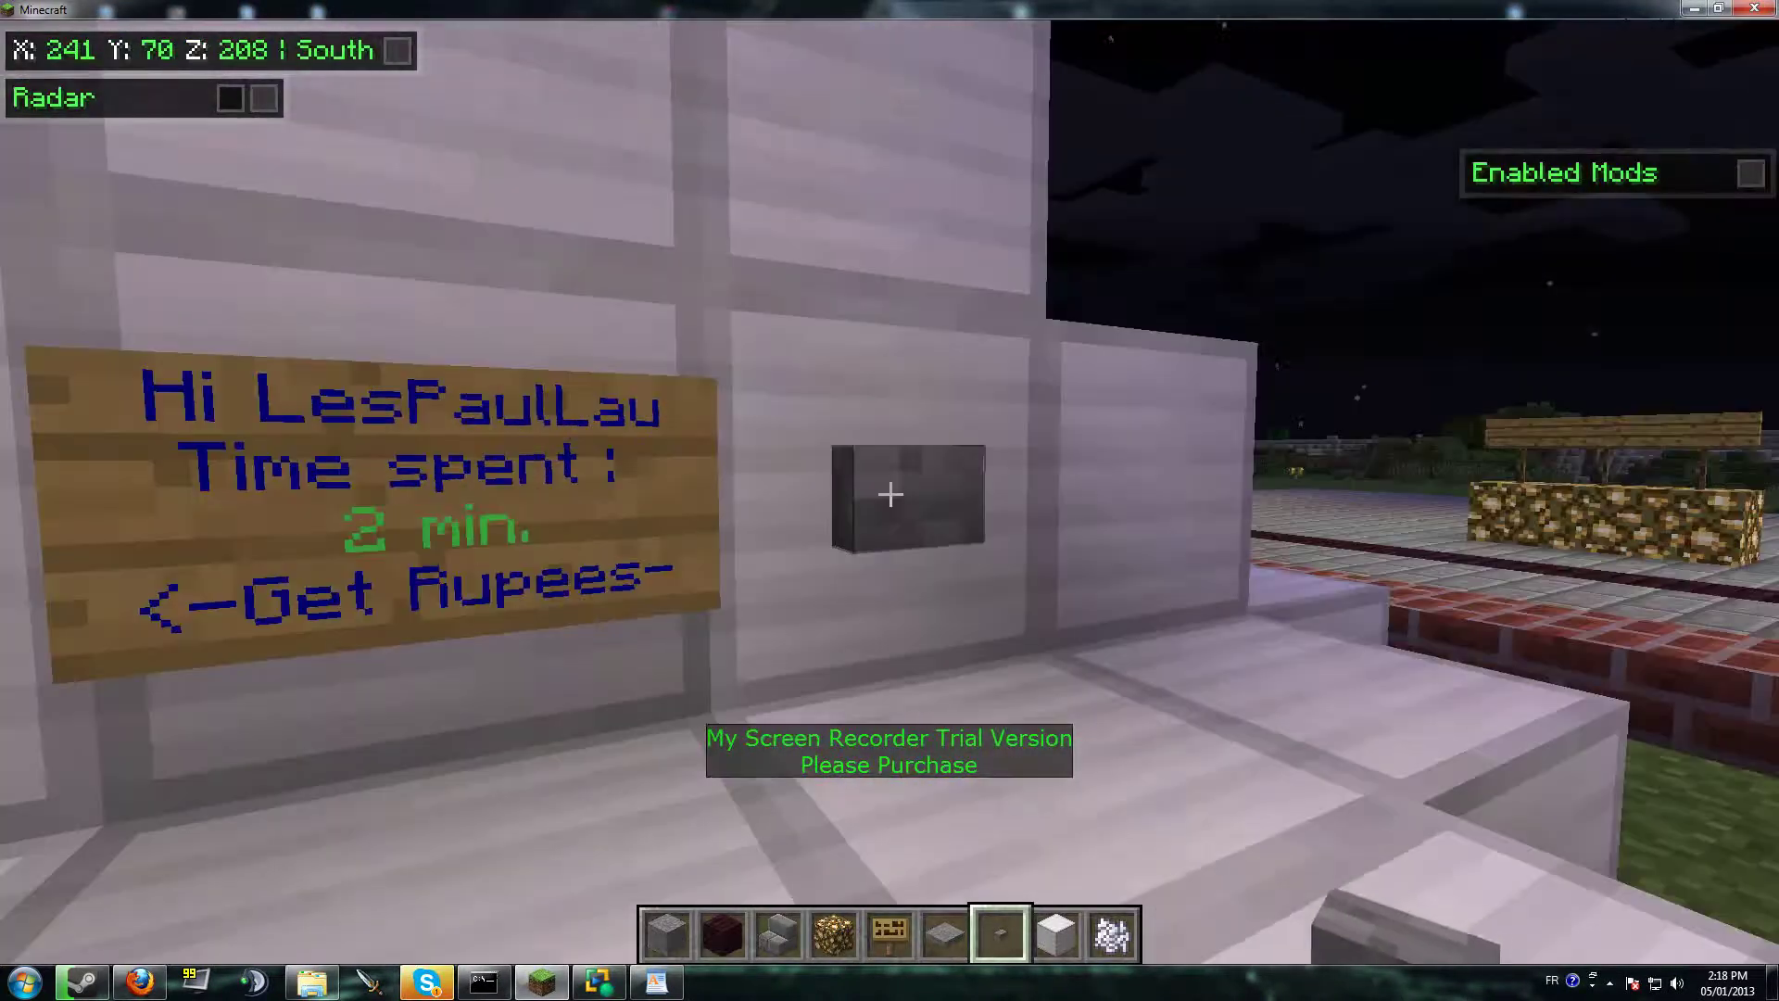
scroll(890, 493, down, 1)
right_click(891, 494)
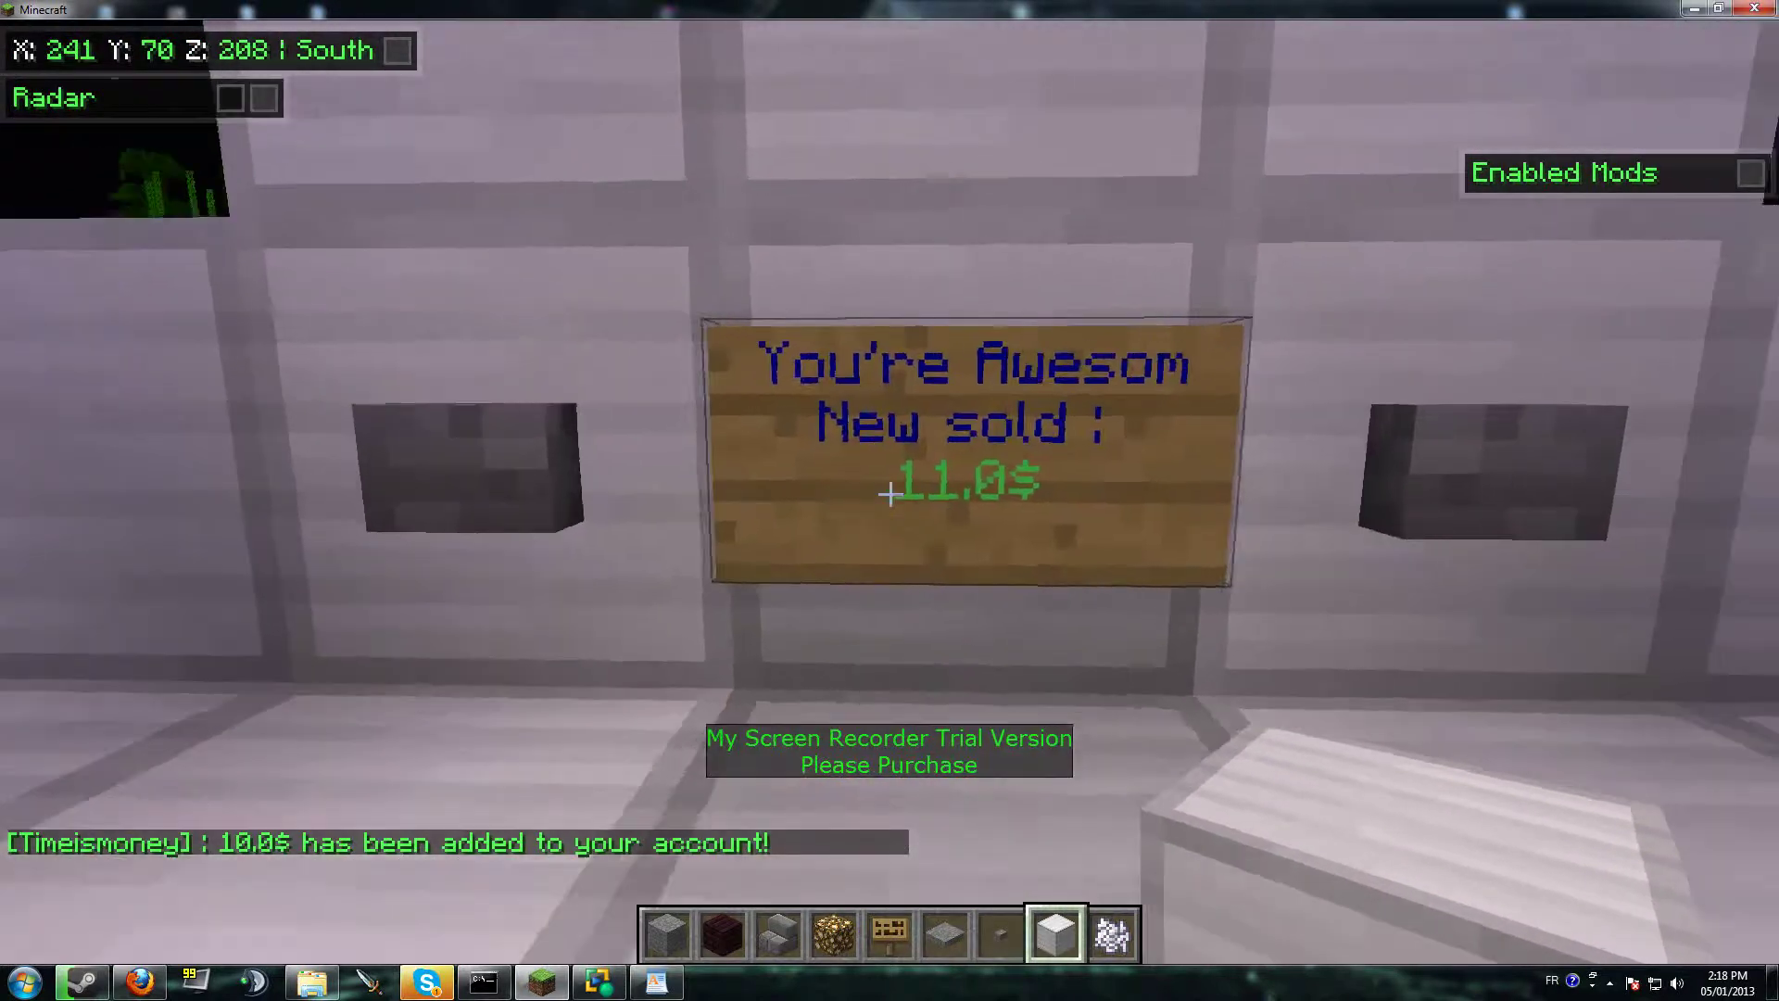
key(s)
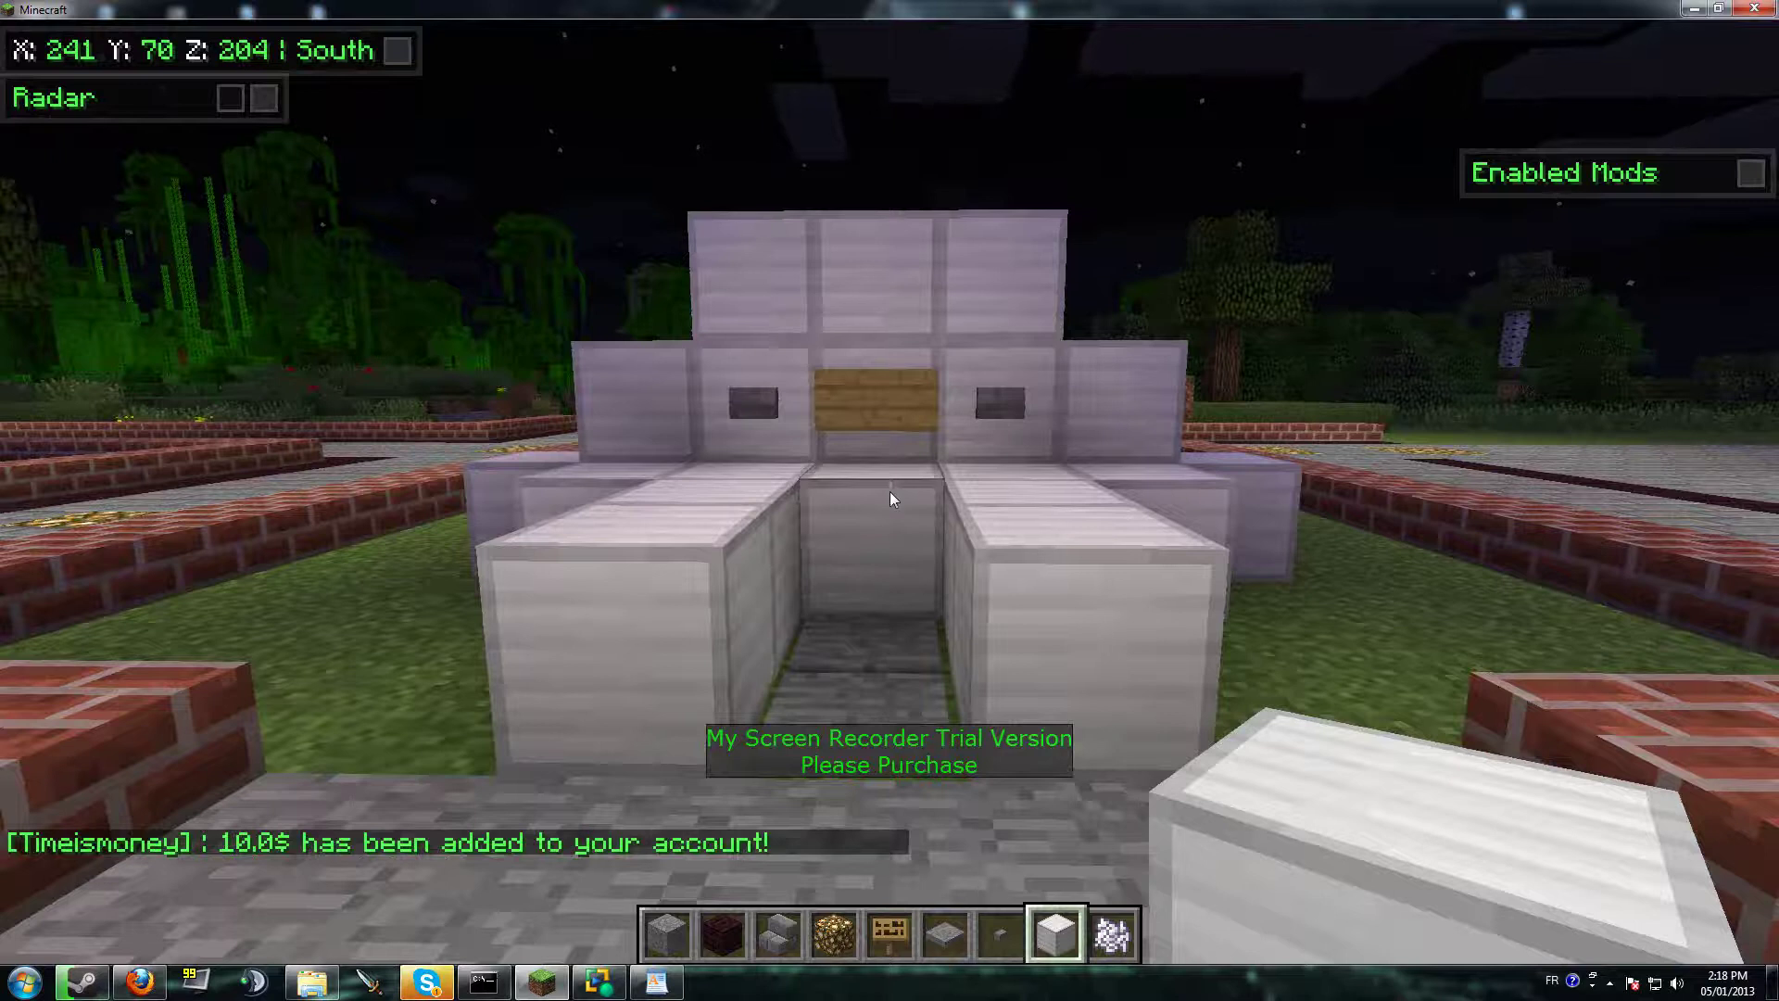
key(t)
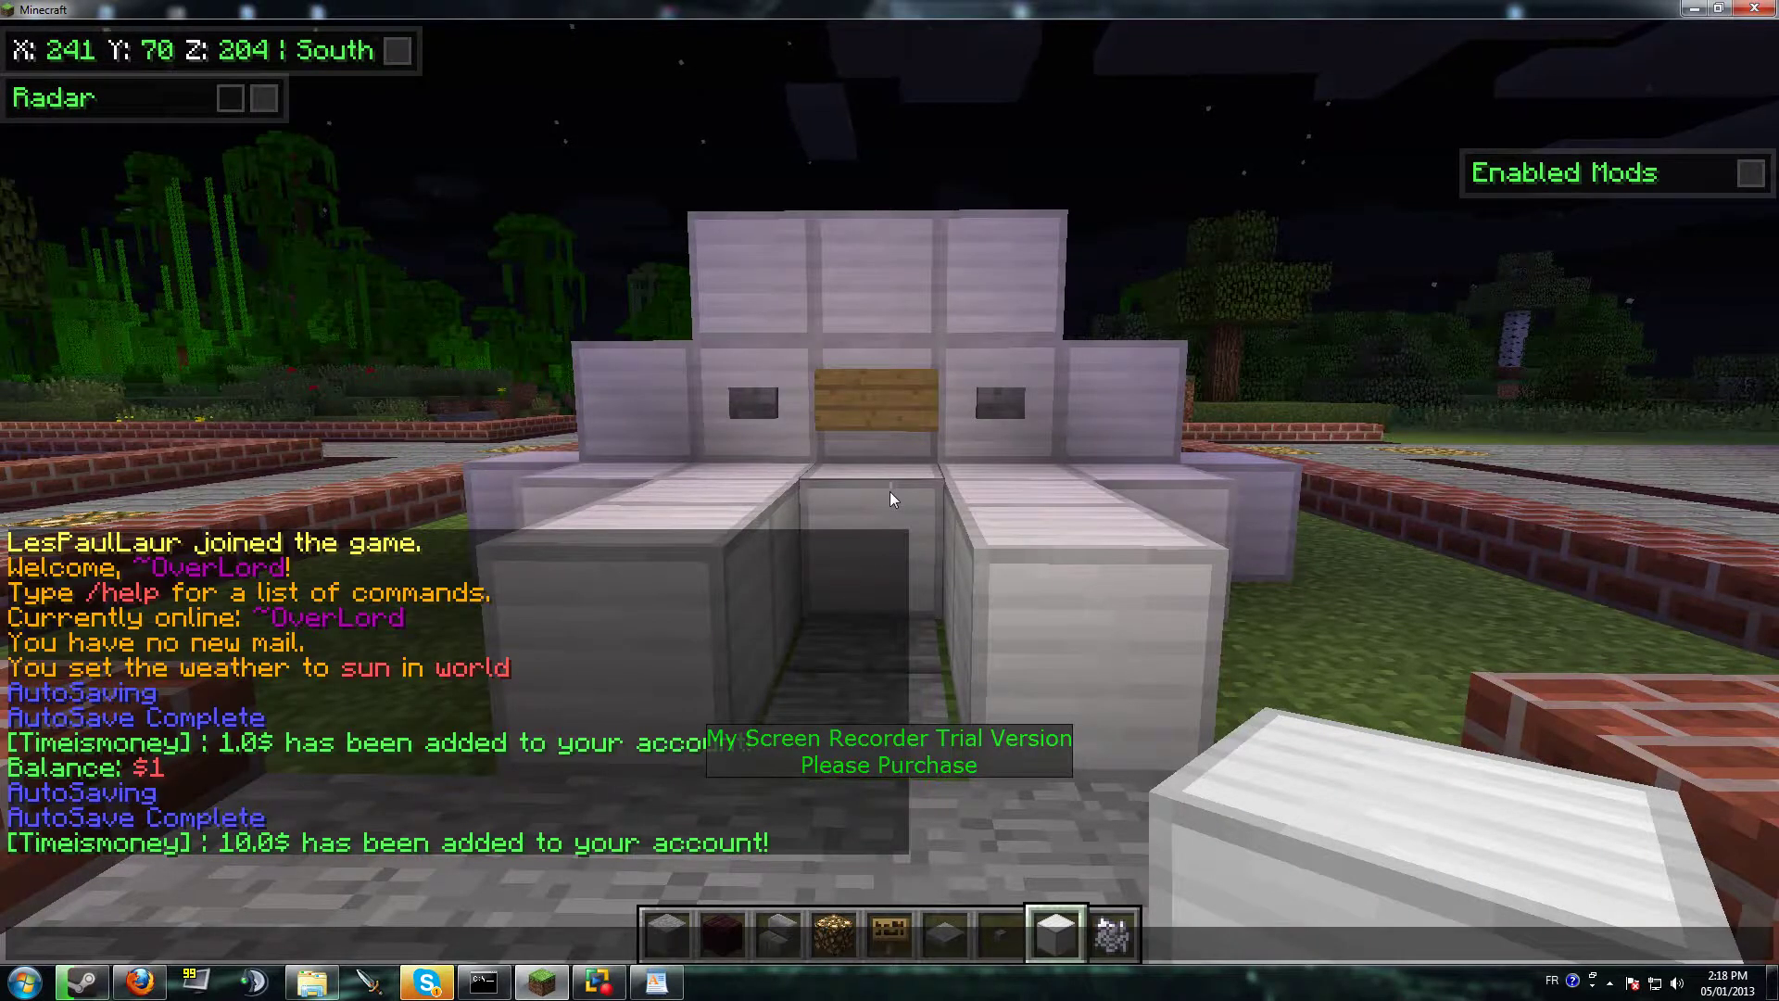
text(e)
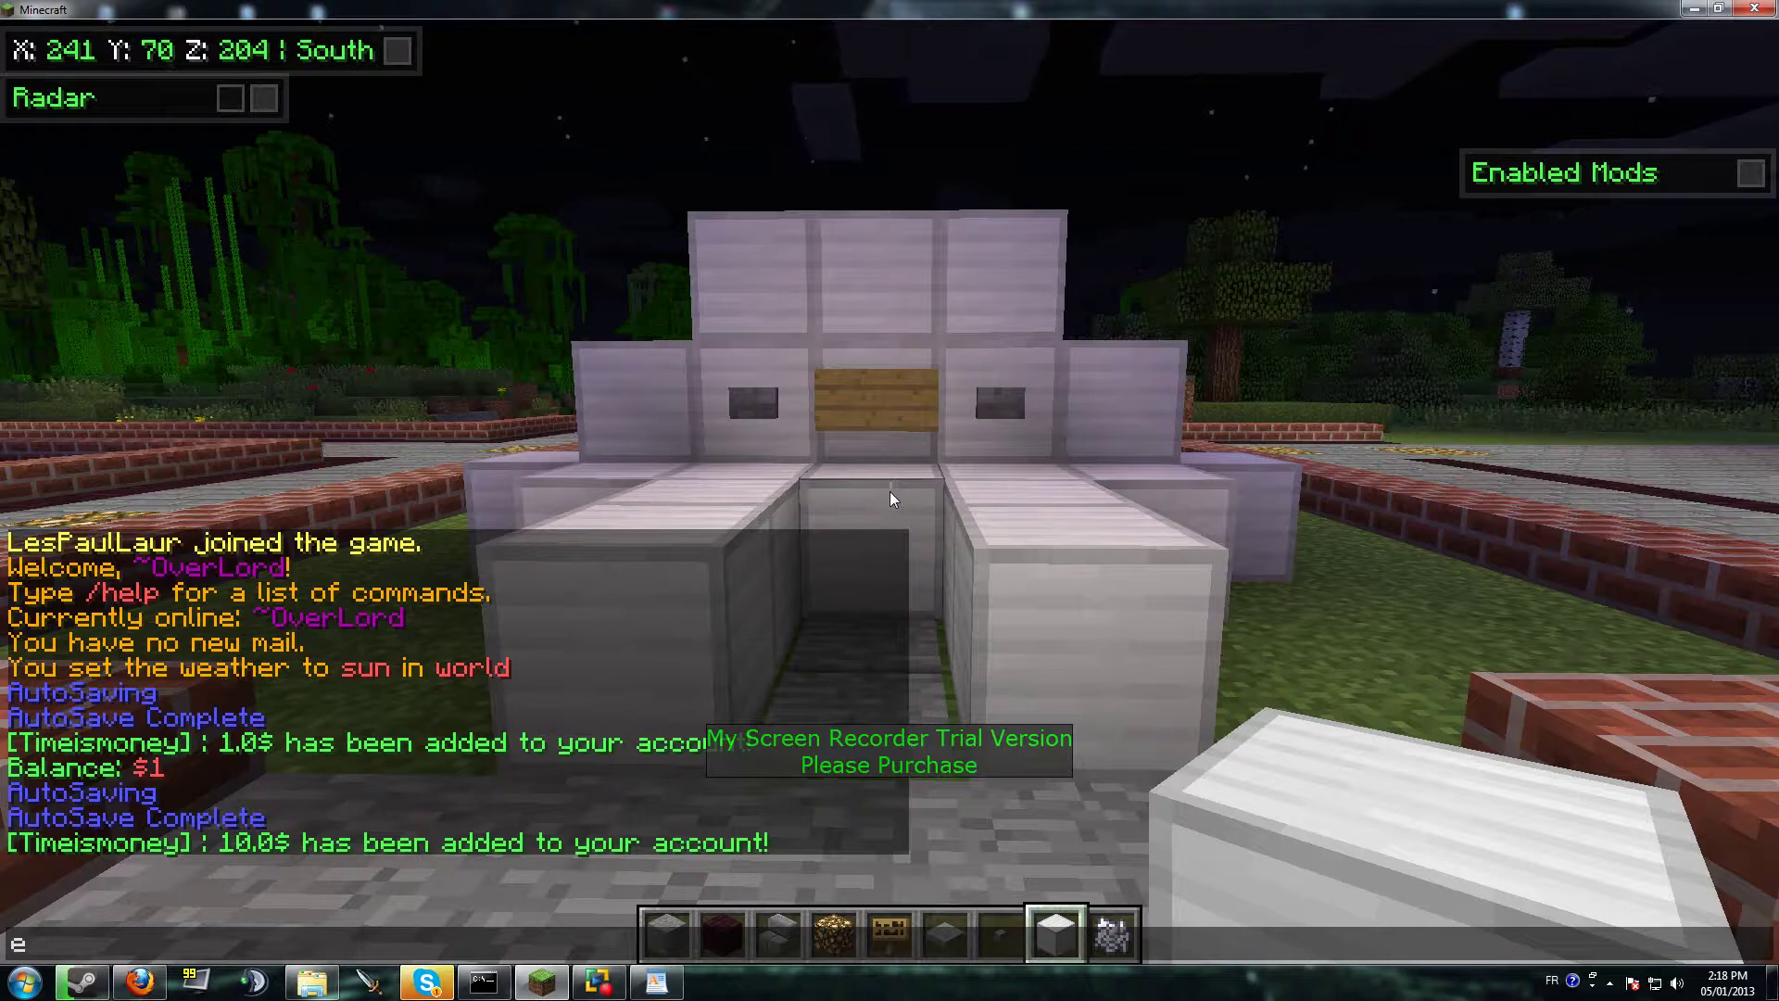
Check the $11 balance and read the sign's 'Time spent: 0 min'.
key(Escape)
text(/)
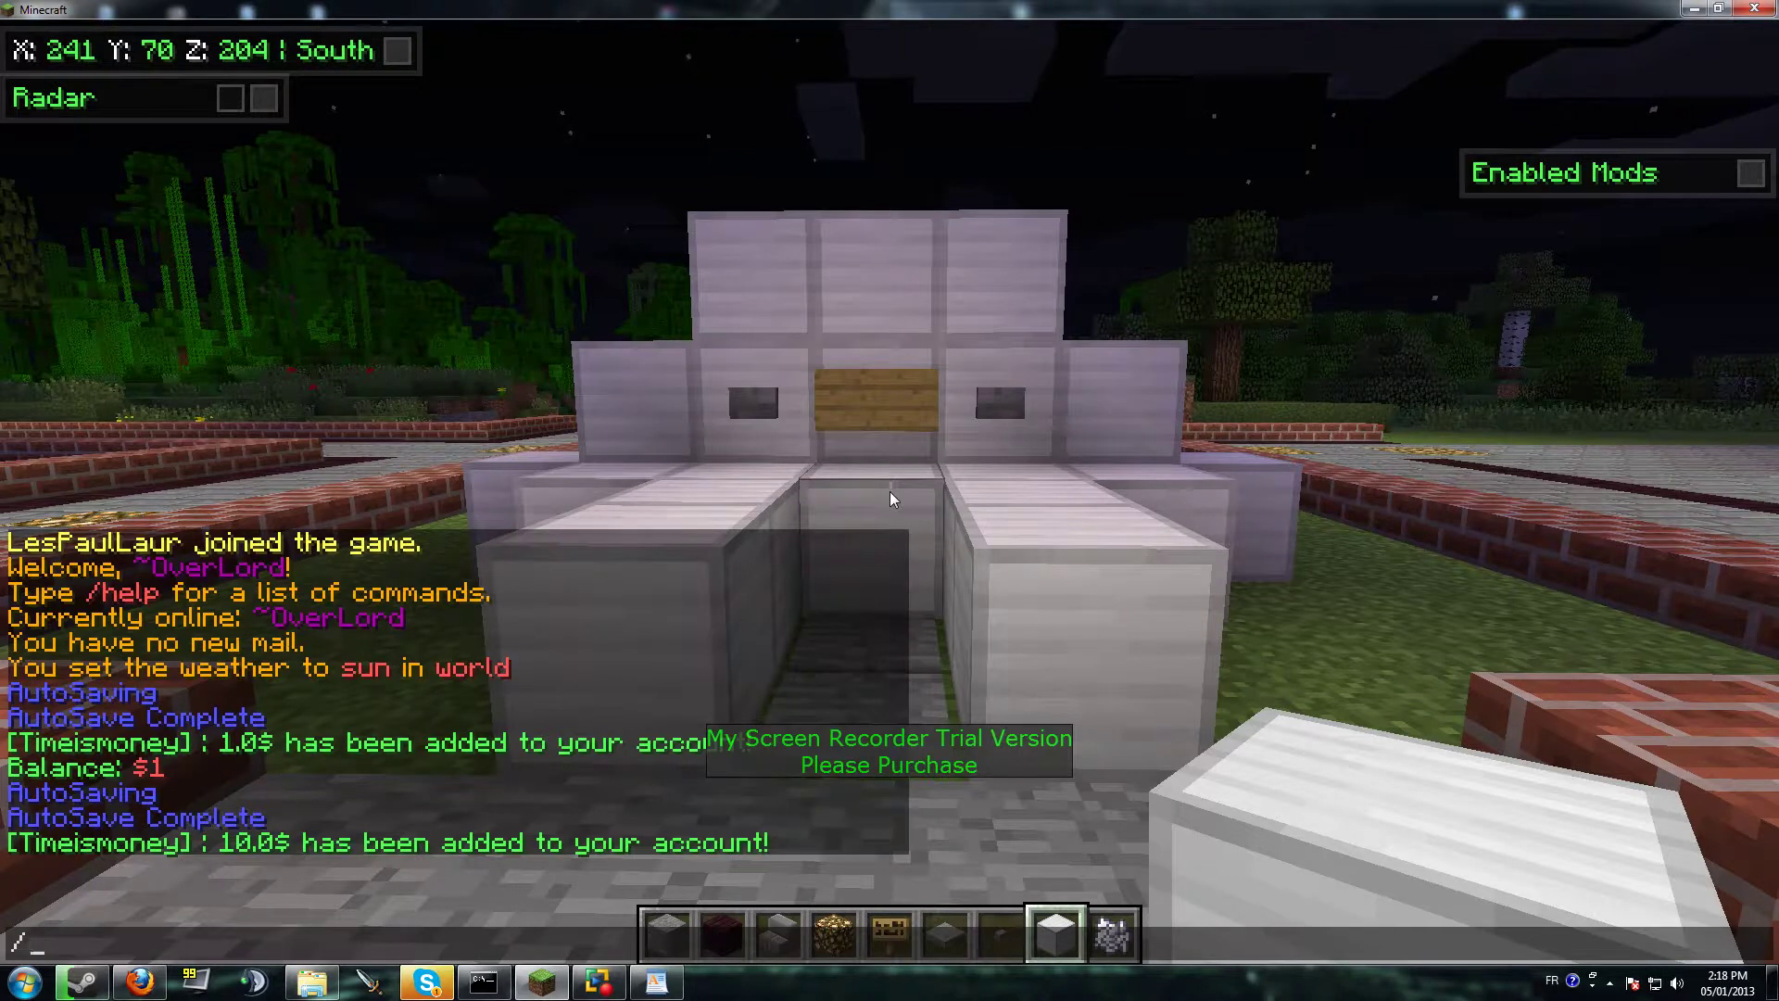
text(money)
key(Return)
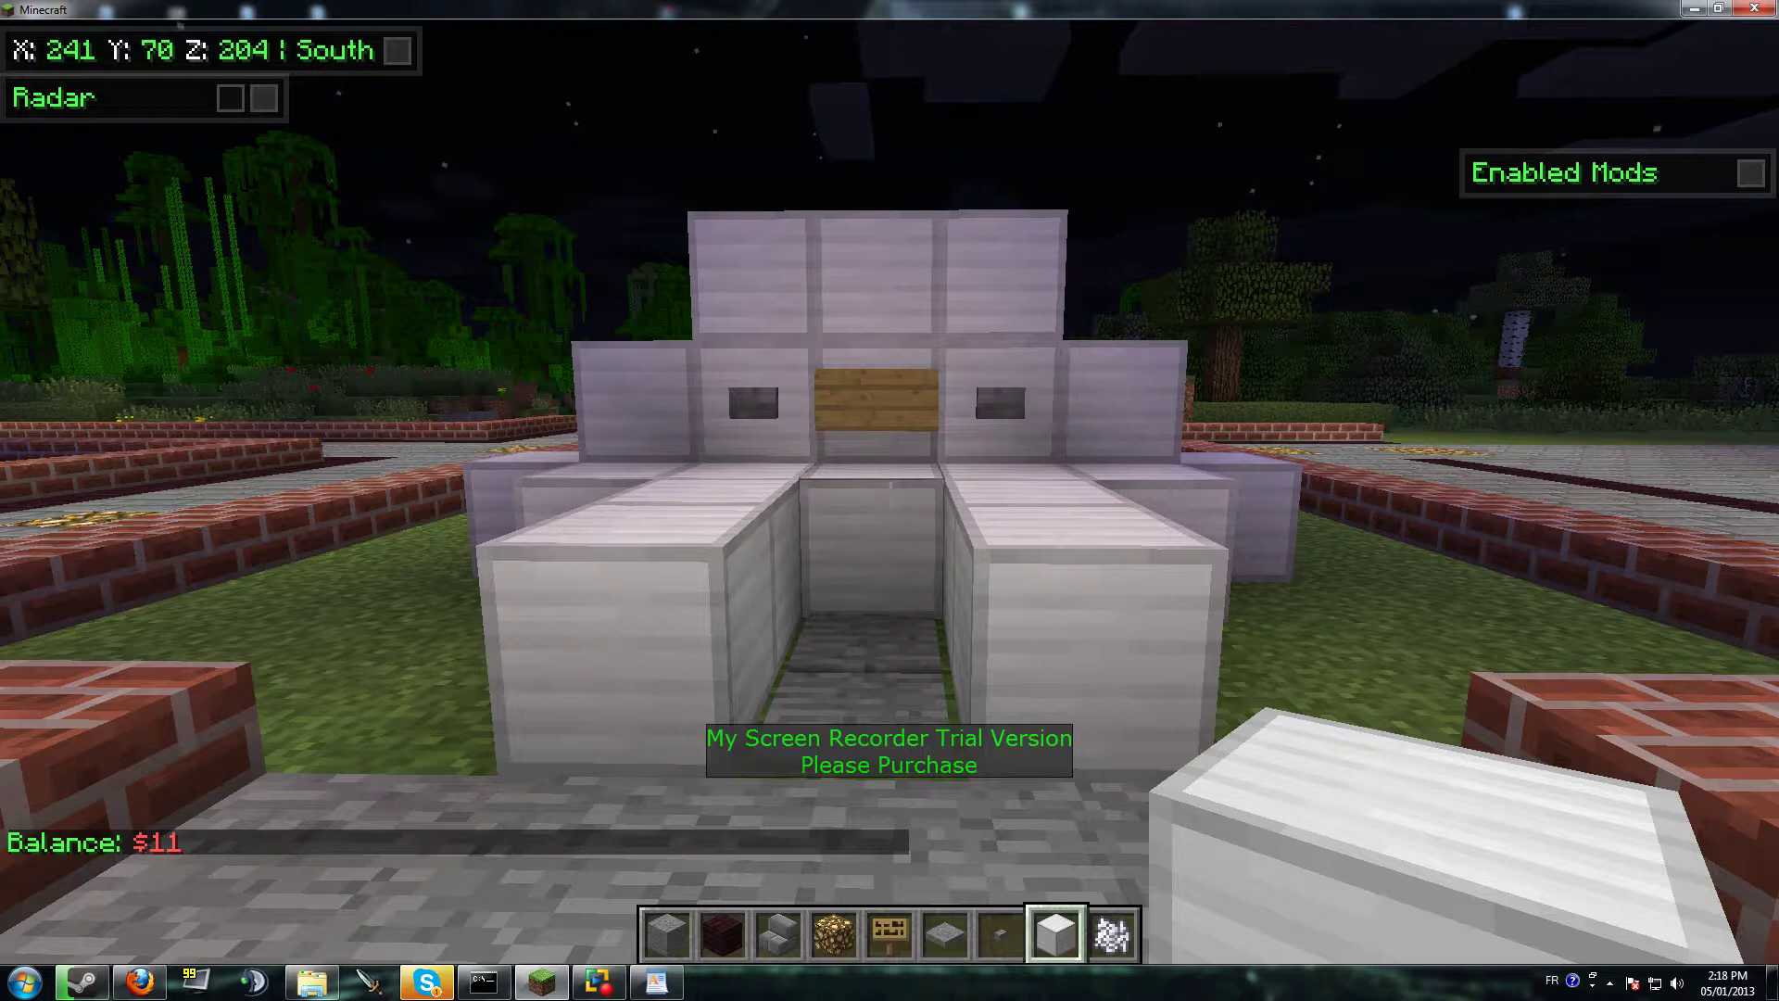
key(s)
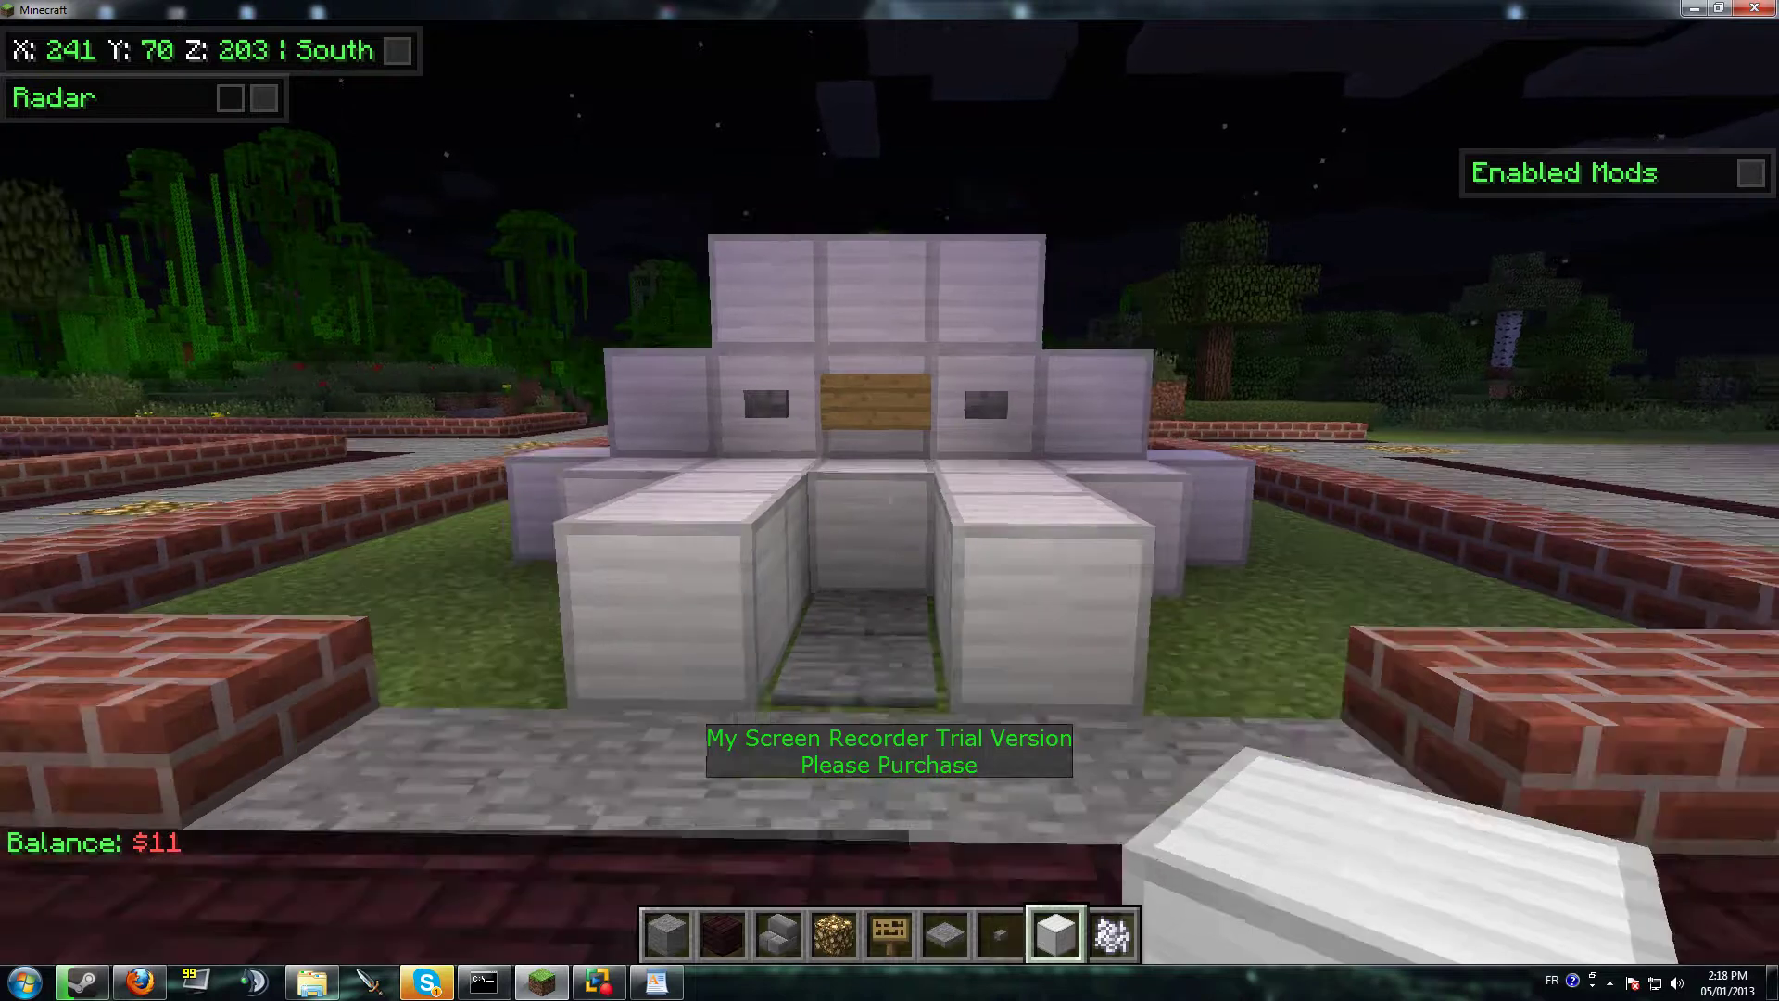
key(w)
key(s)
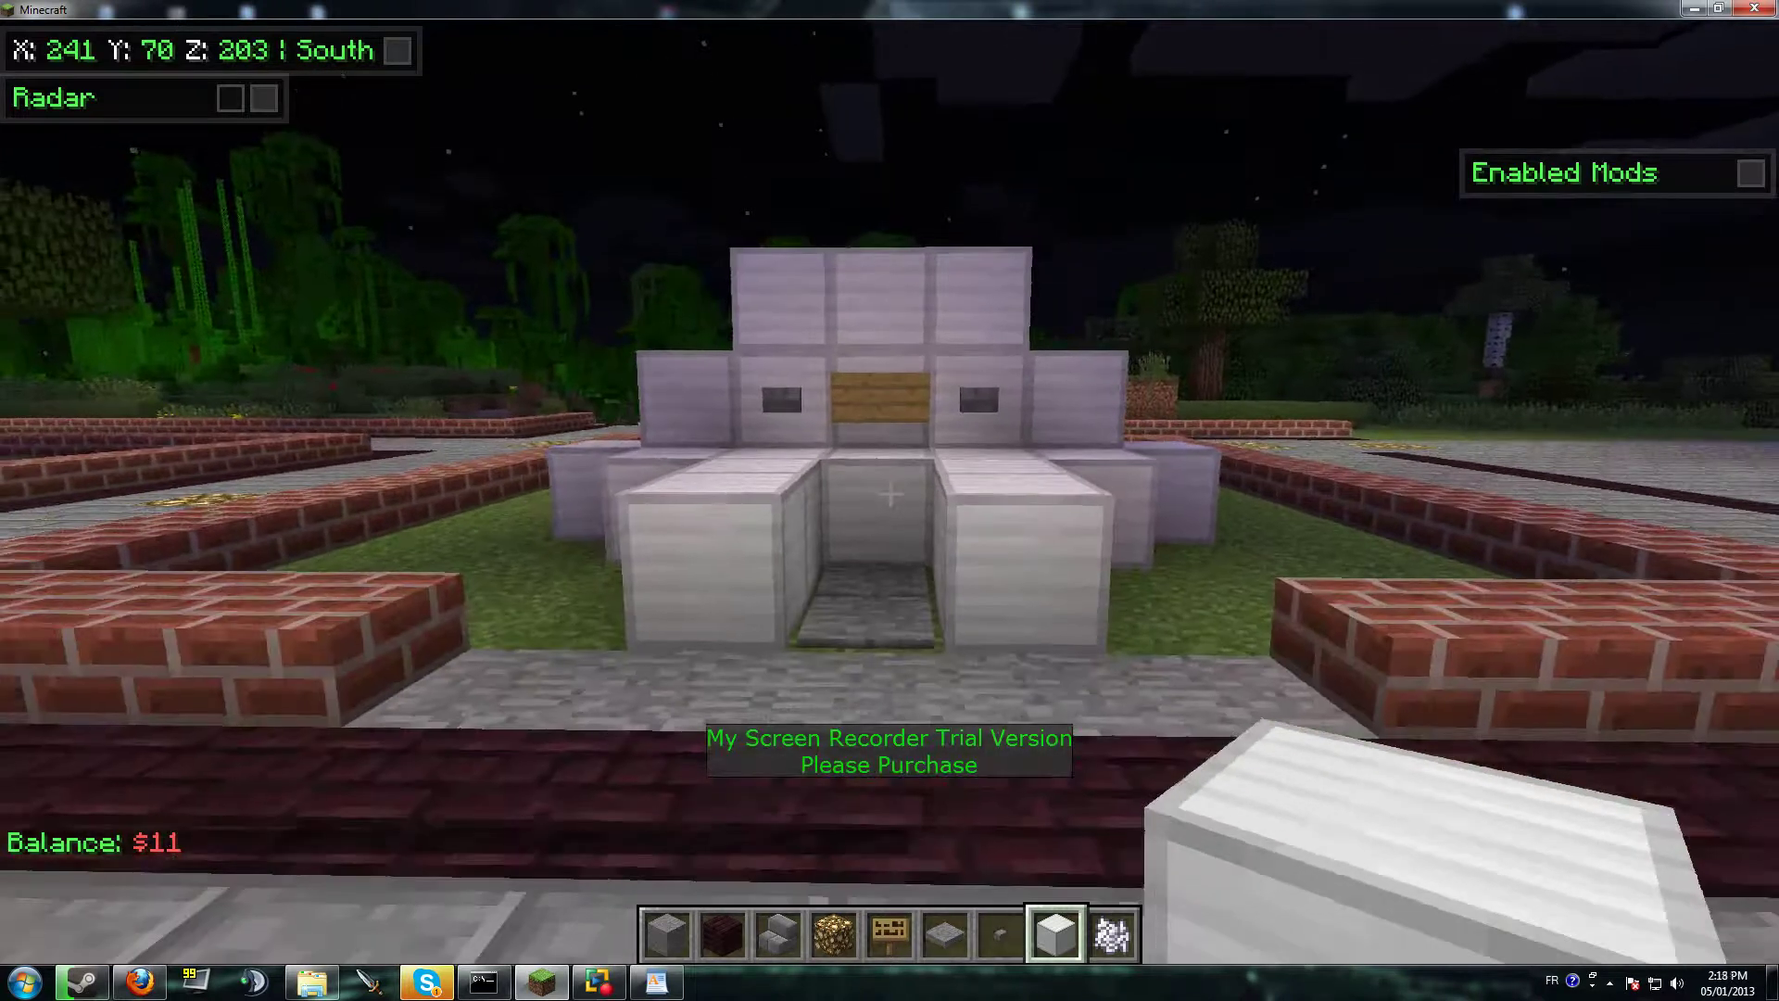
key(w)
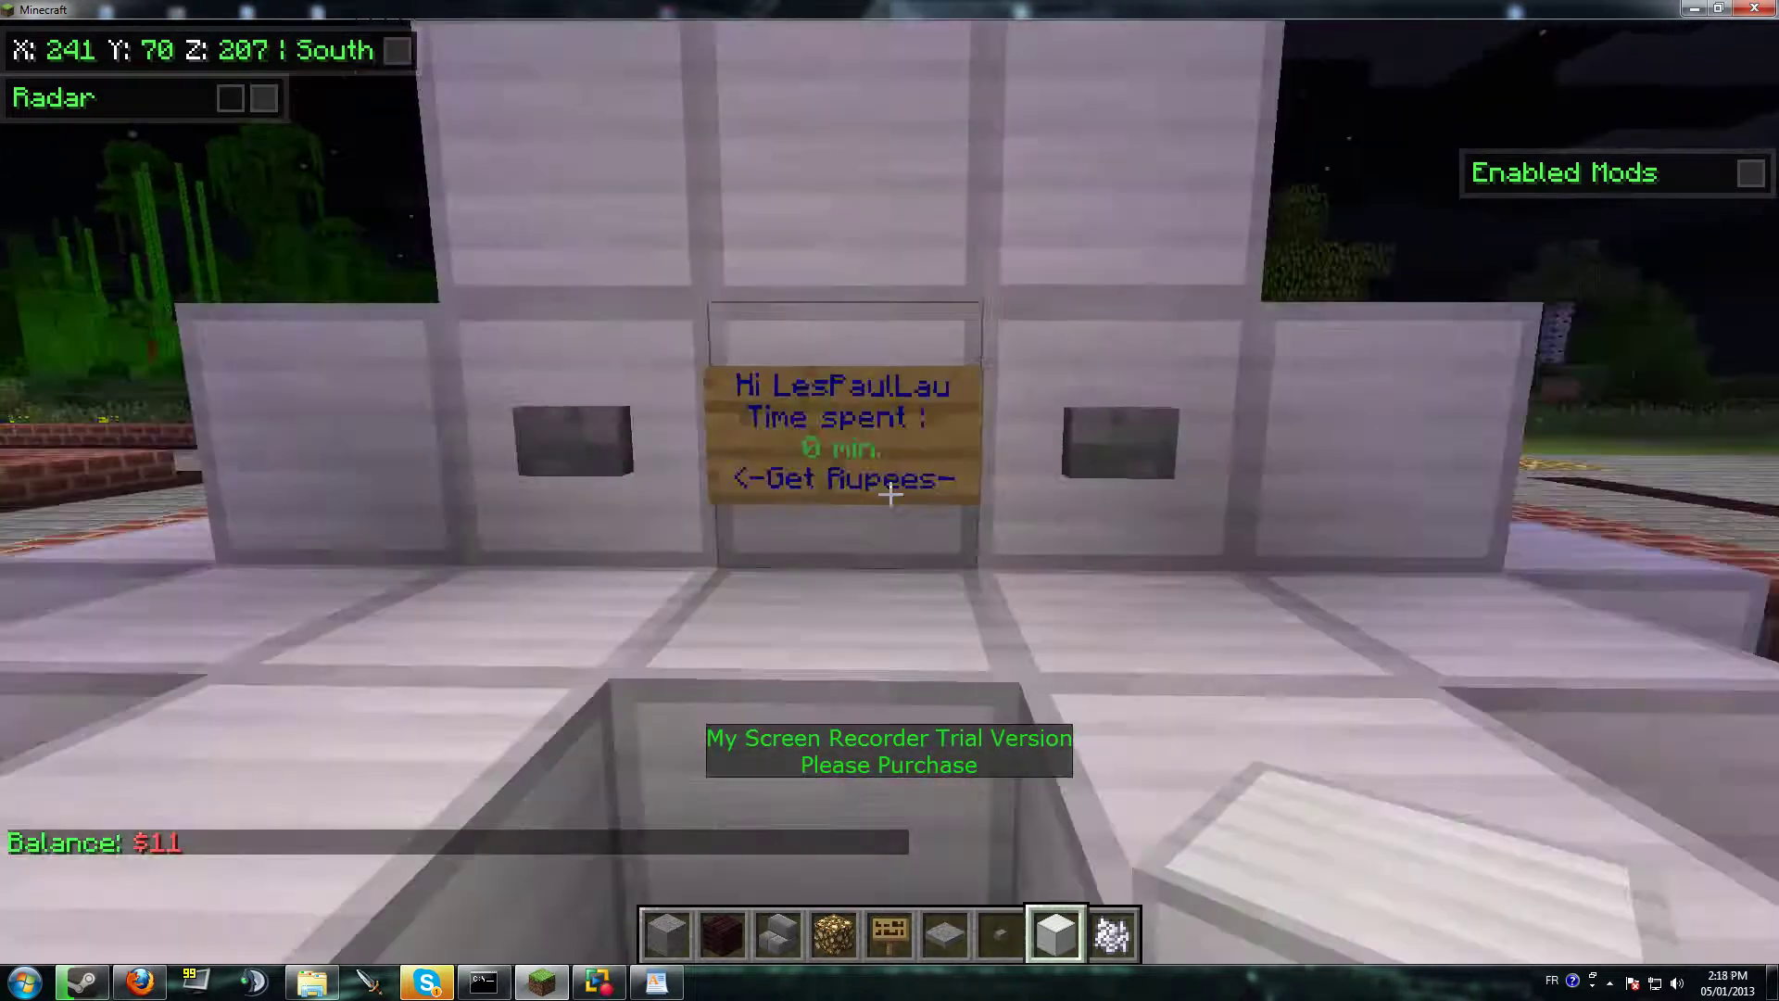
key(s)
Review the HI, GET_MONEY and AFK_TIME_SECONDS (-1) lines in WordPad without editing.
key(alt+Tab)
key(alt+Tab)
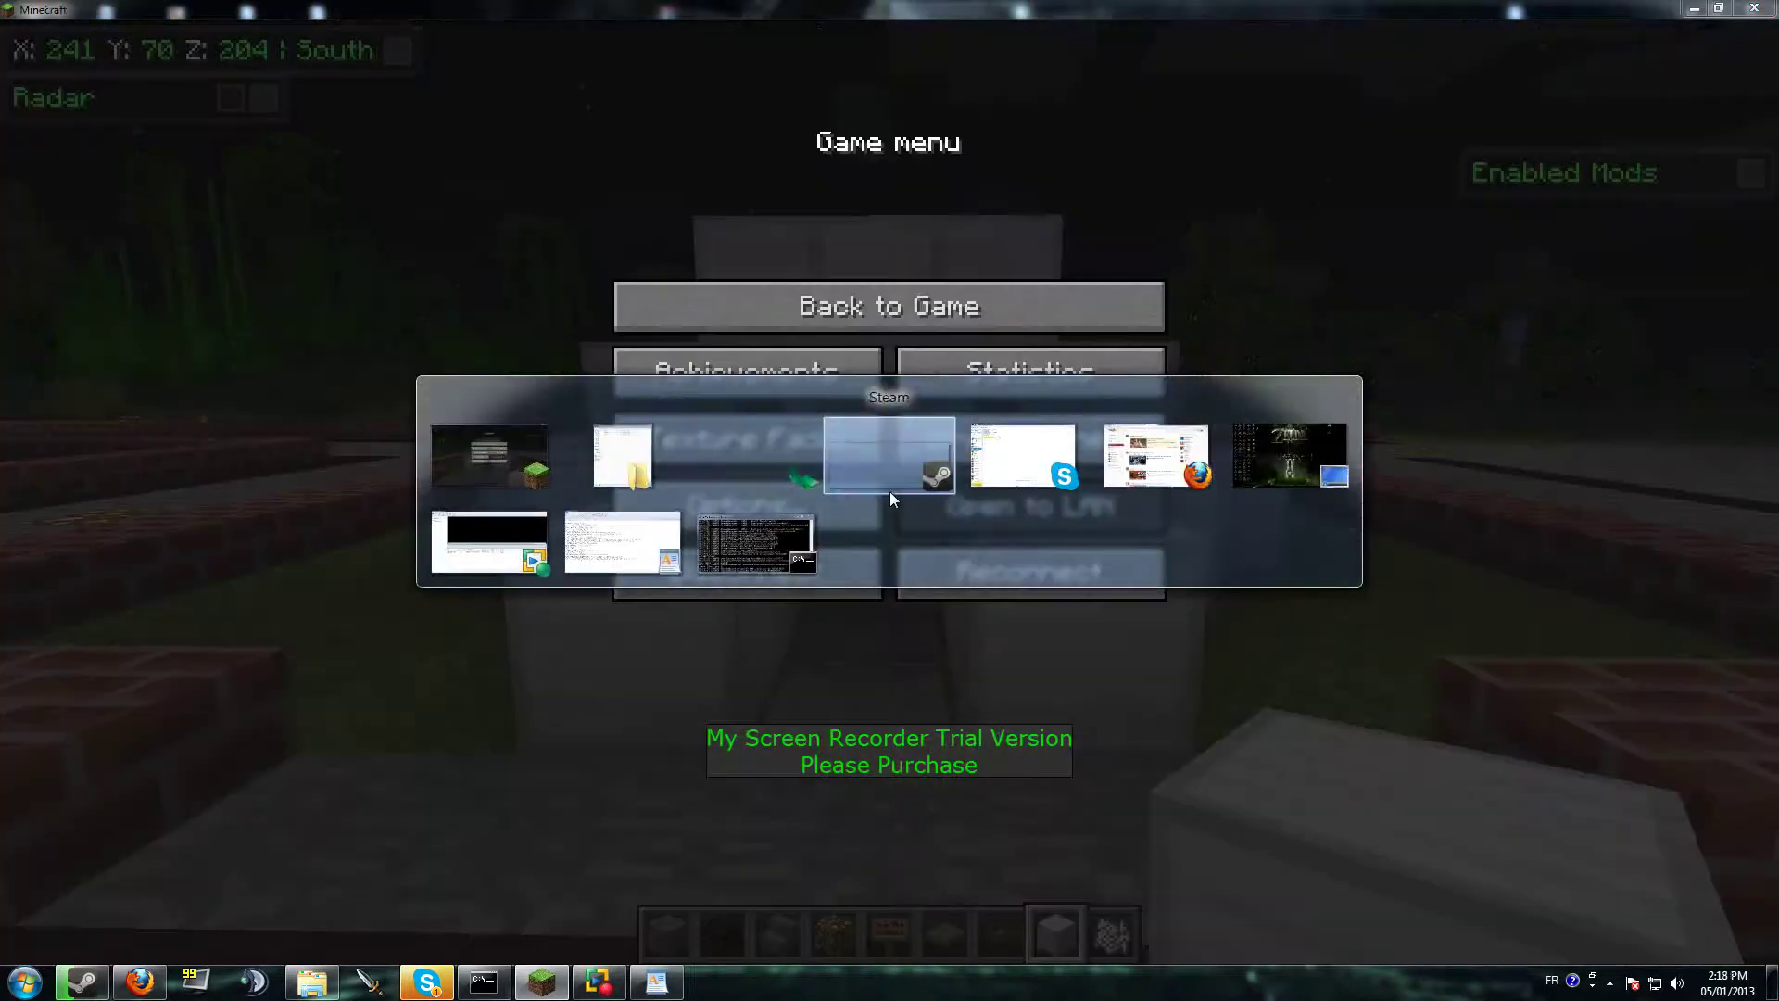
key(alt+Tab)
key(alt+Tab)
key(alt+Tab)
key(alt+Tab)
key(alt+Tab)
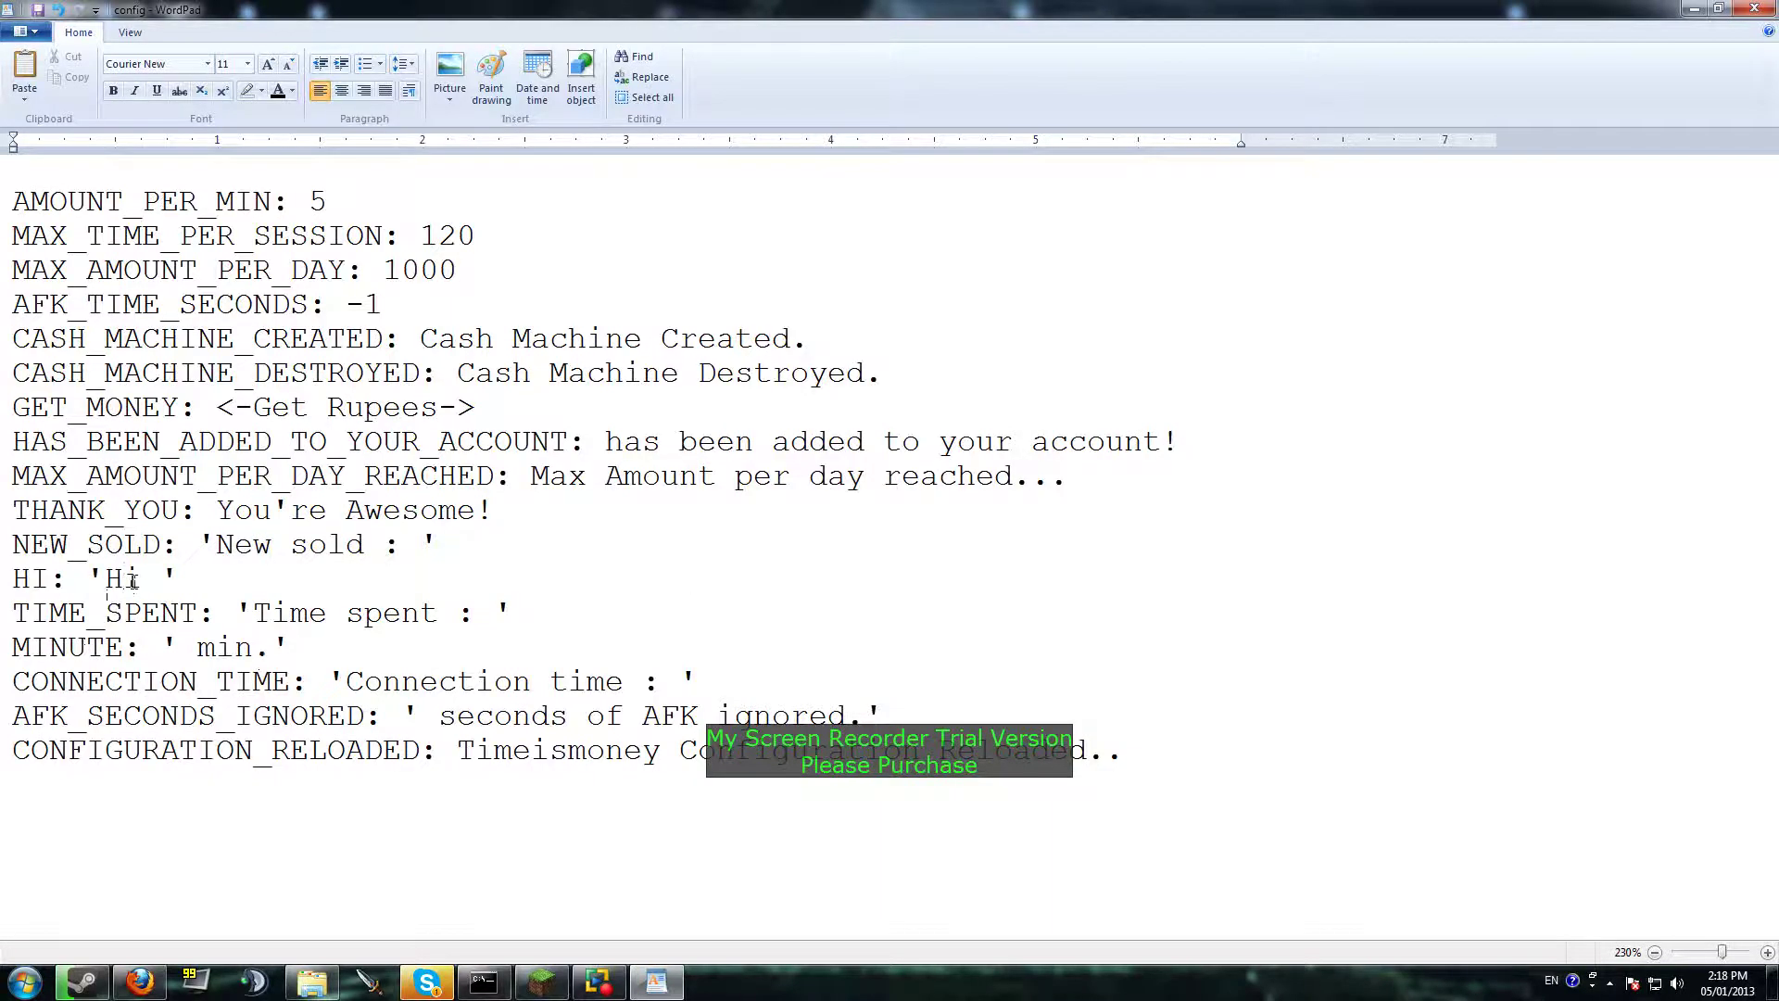
click(136, 578)
drag(145, 578, 122, 595)
click(145, 578)
drag(283, 509, 219, 476)
click(689, 402)
drag(346, 305, 476, 308)
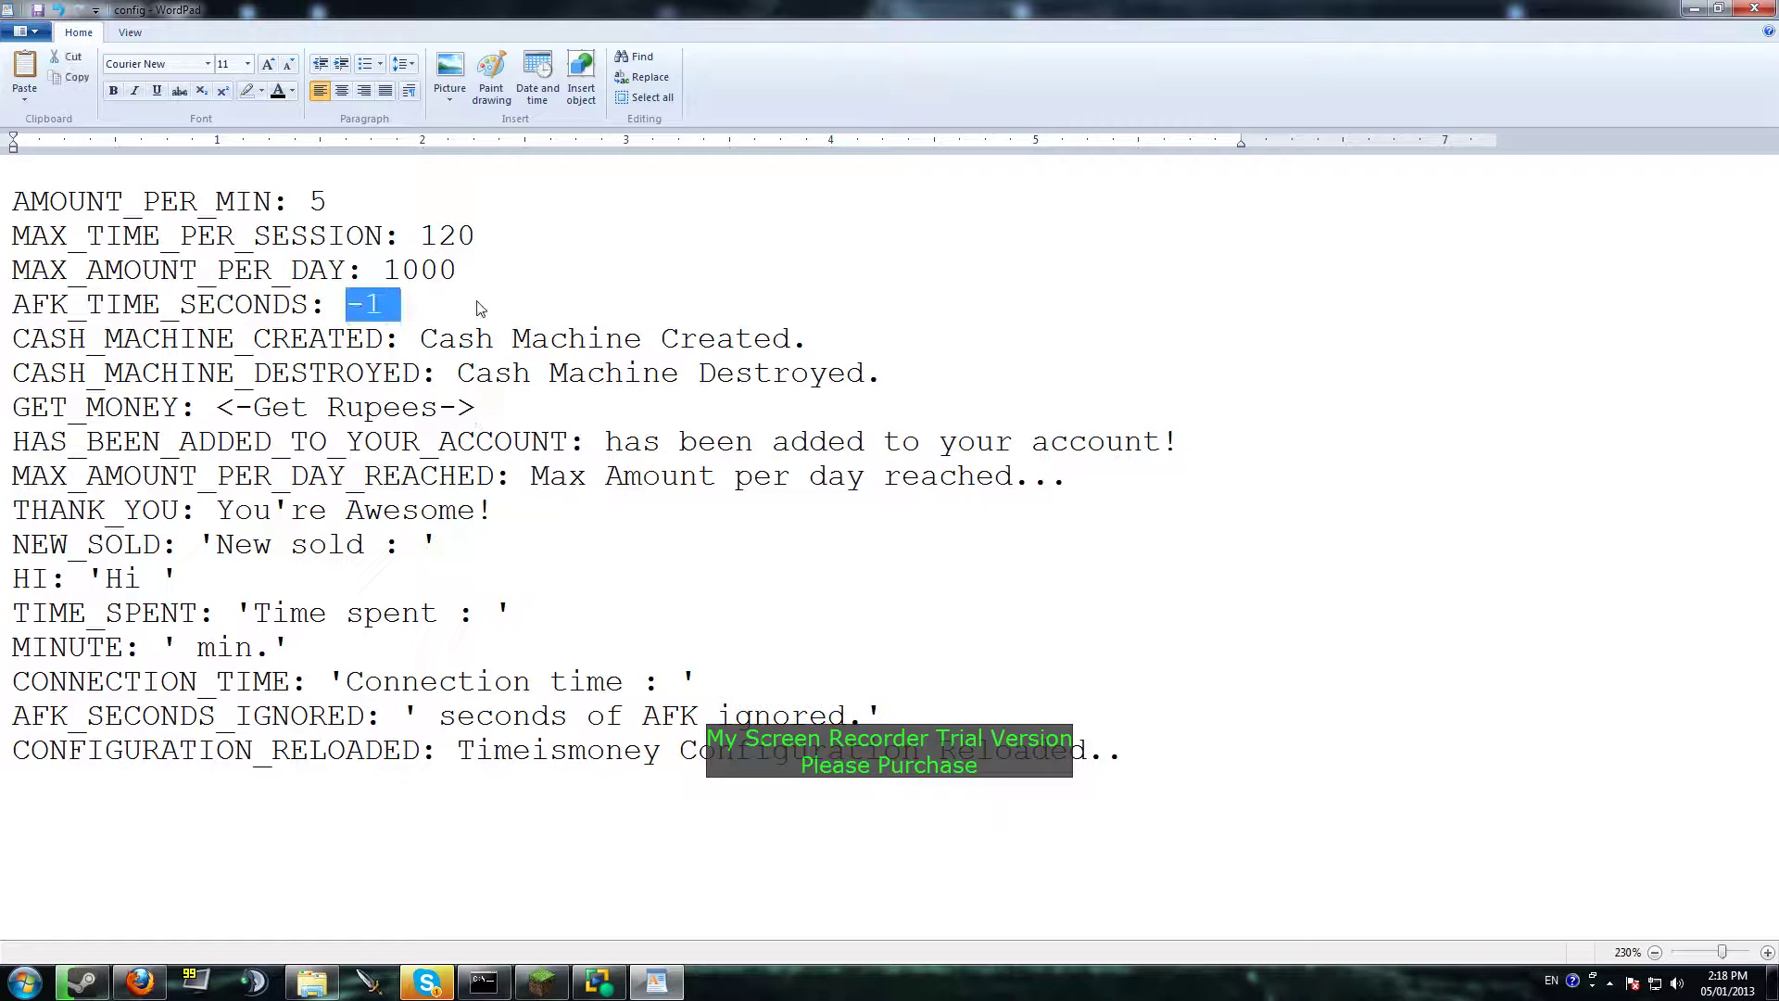
click(361, 307)
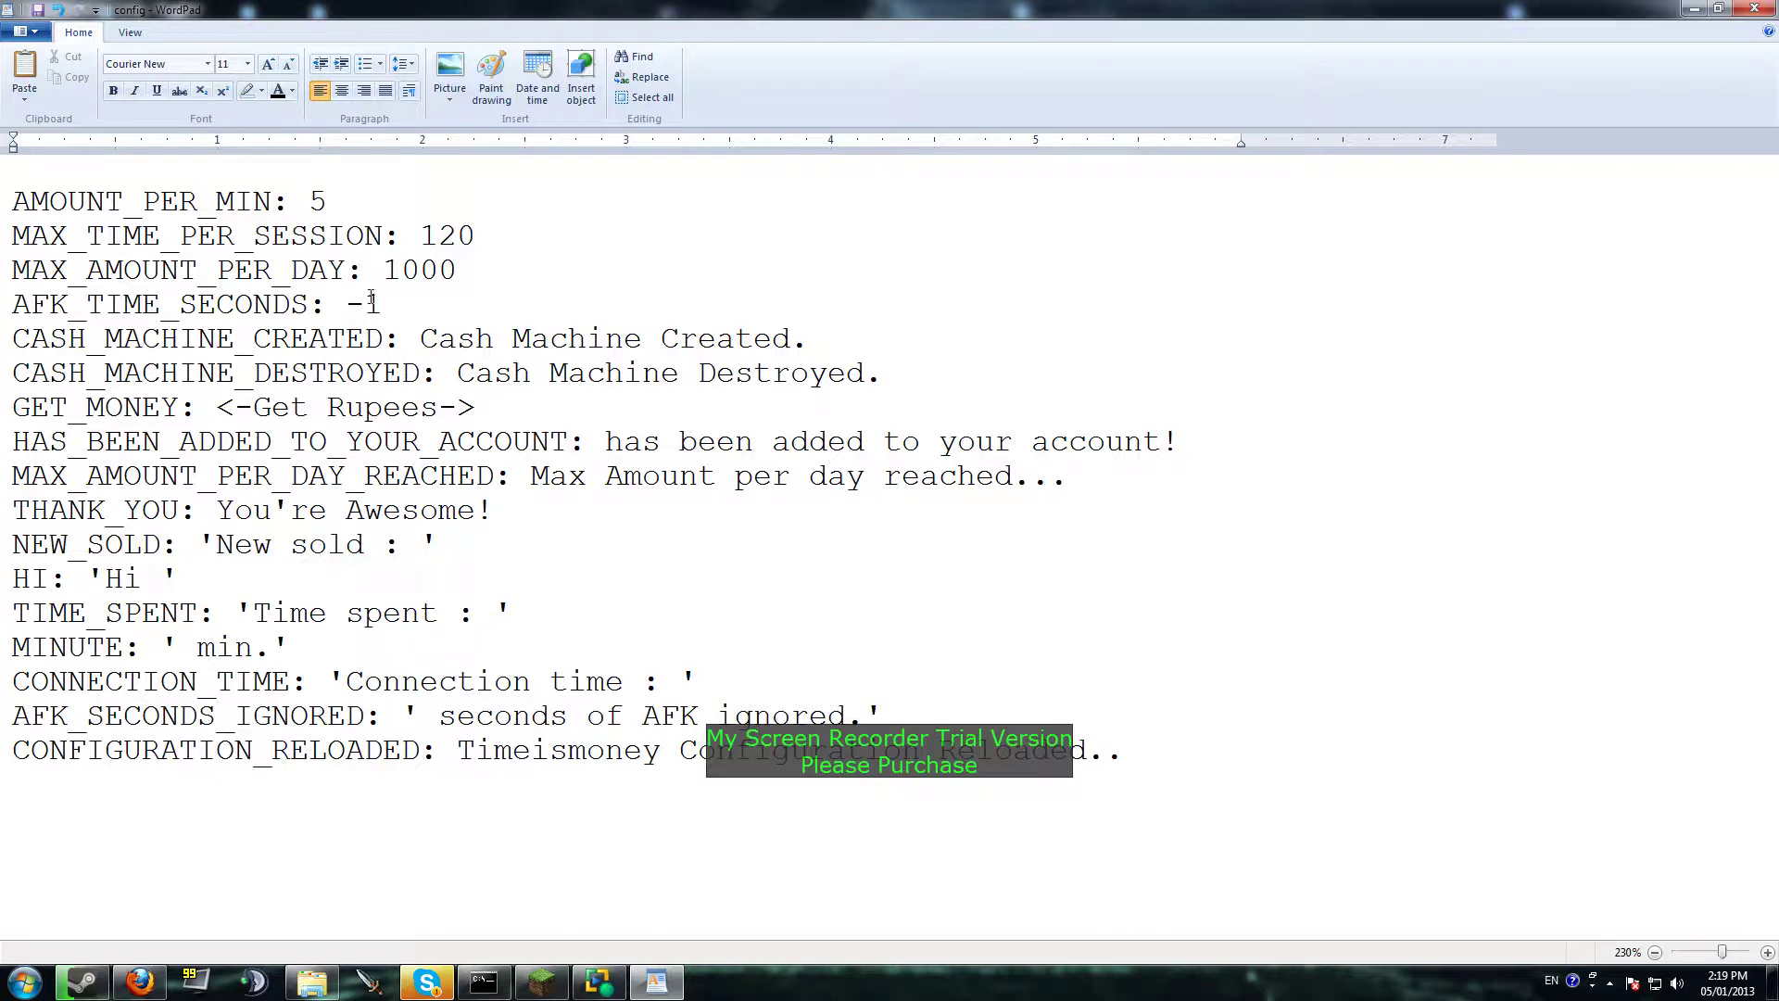
drag(347, 303, 506, 306)
click(508, 304)
Close WordPad, read the sign's 1 min spent timer, and pause the game.
click(1754, 9)
click(1008, 316)
key(w)
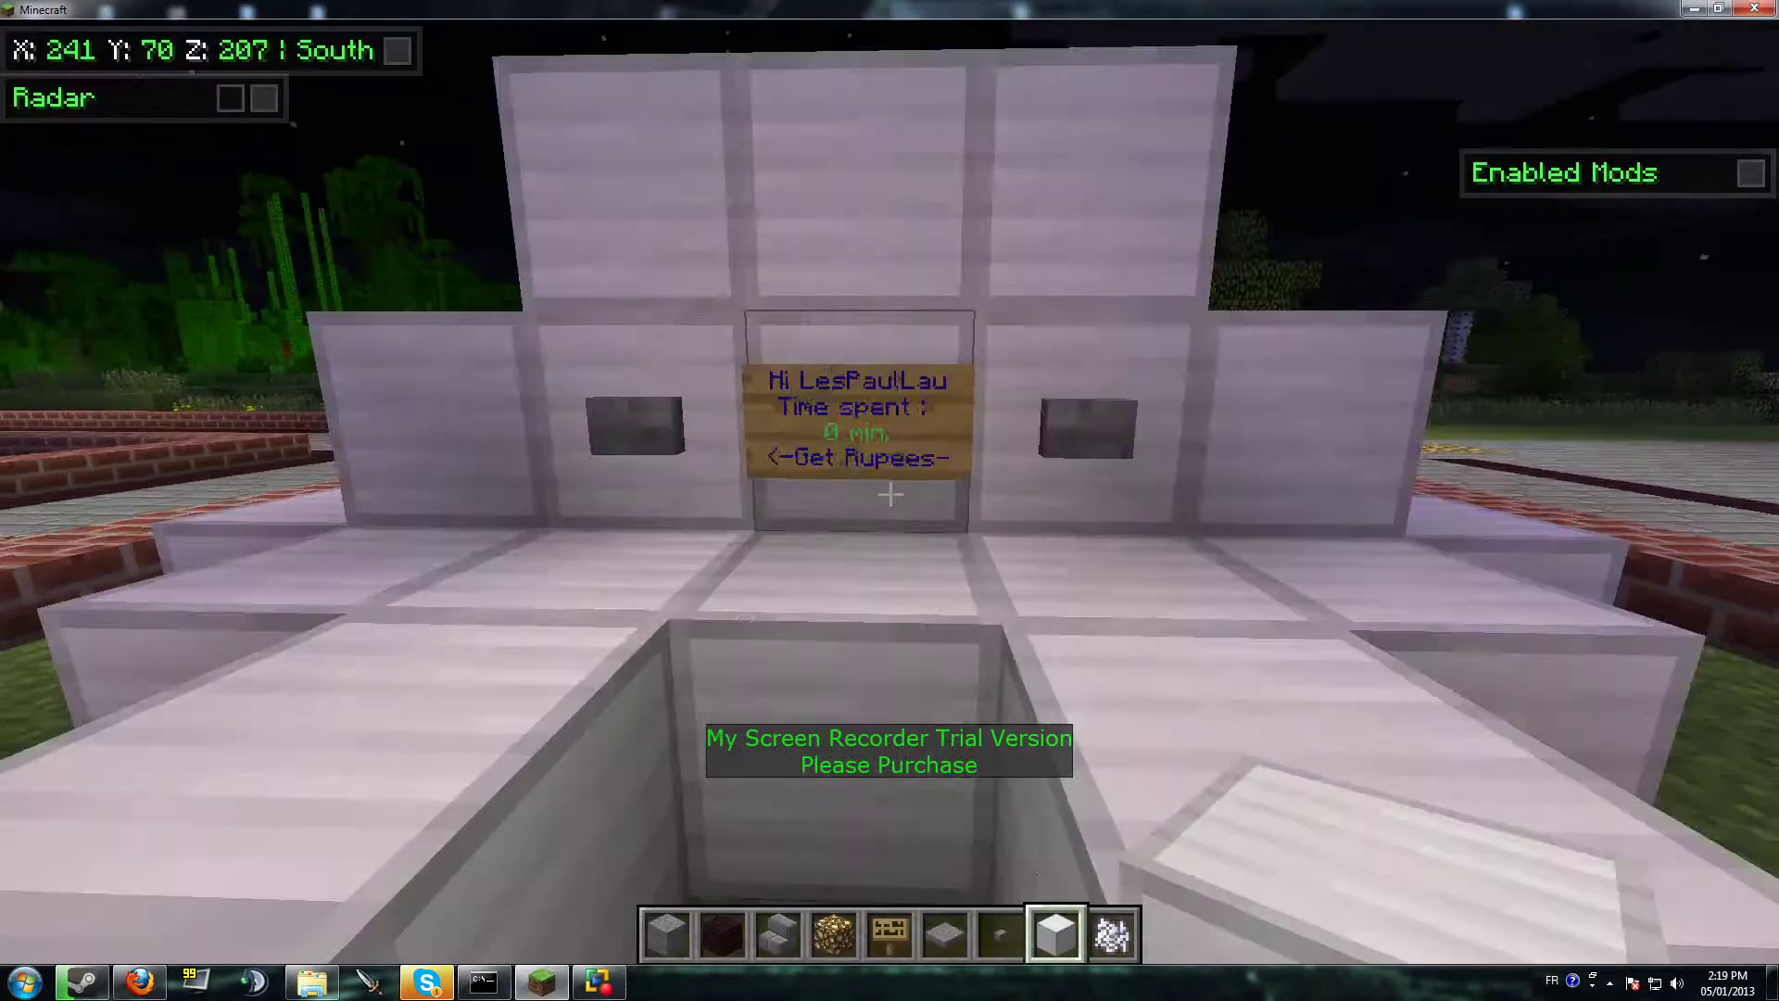
key(s)
key(w)
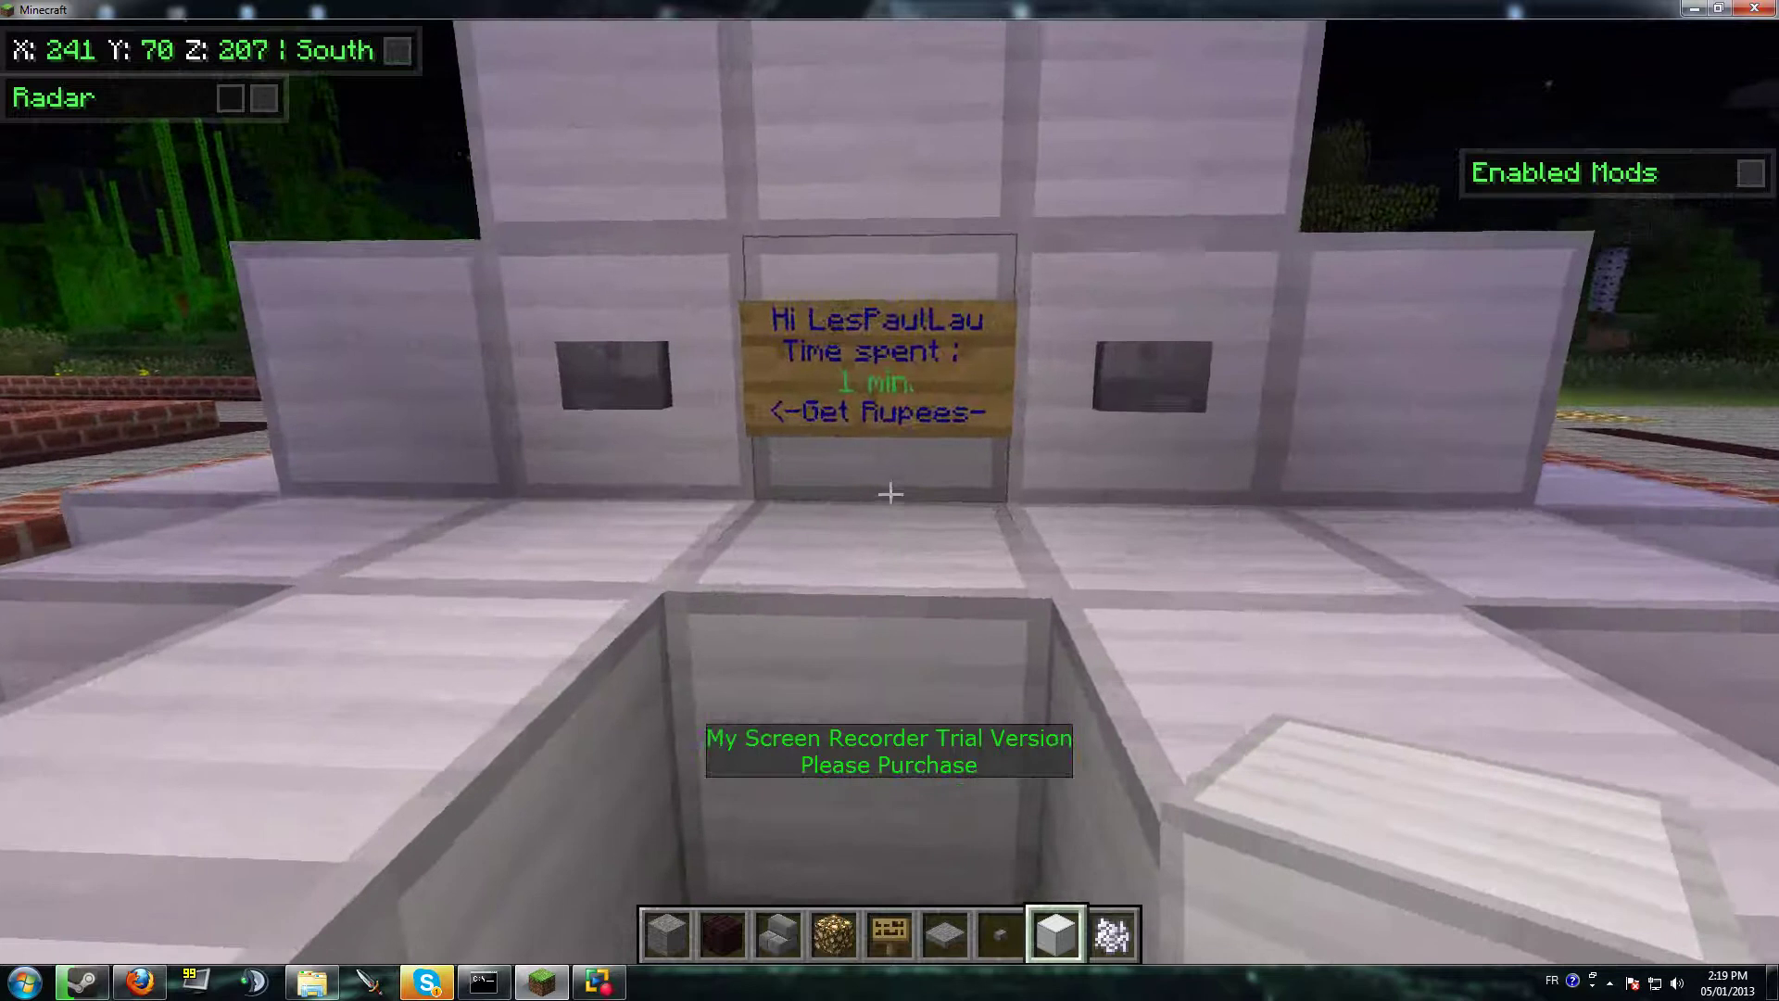
key(s)
key(w)
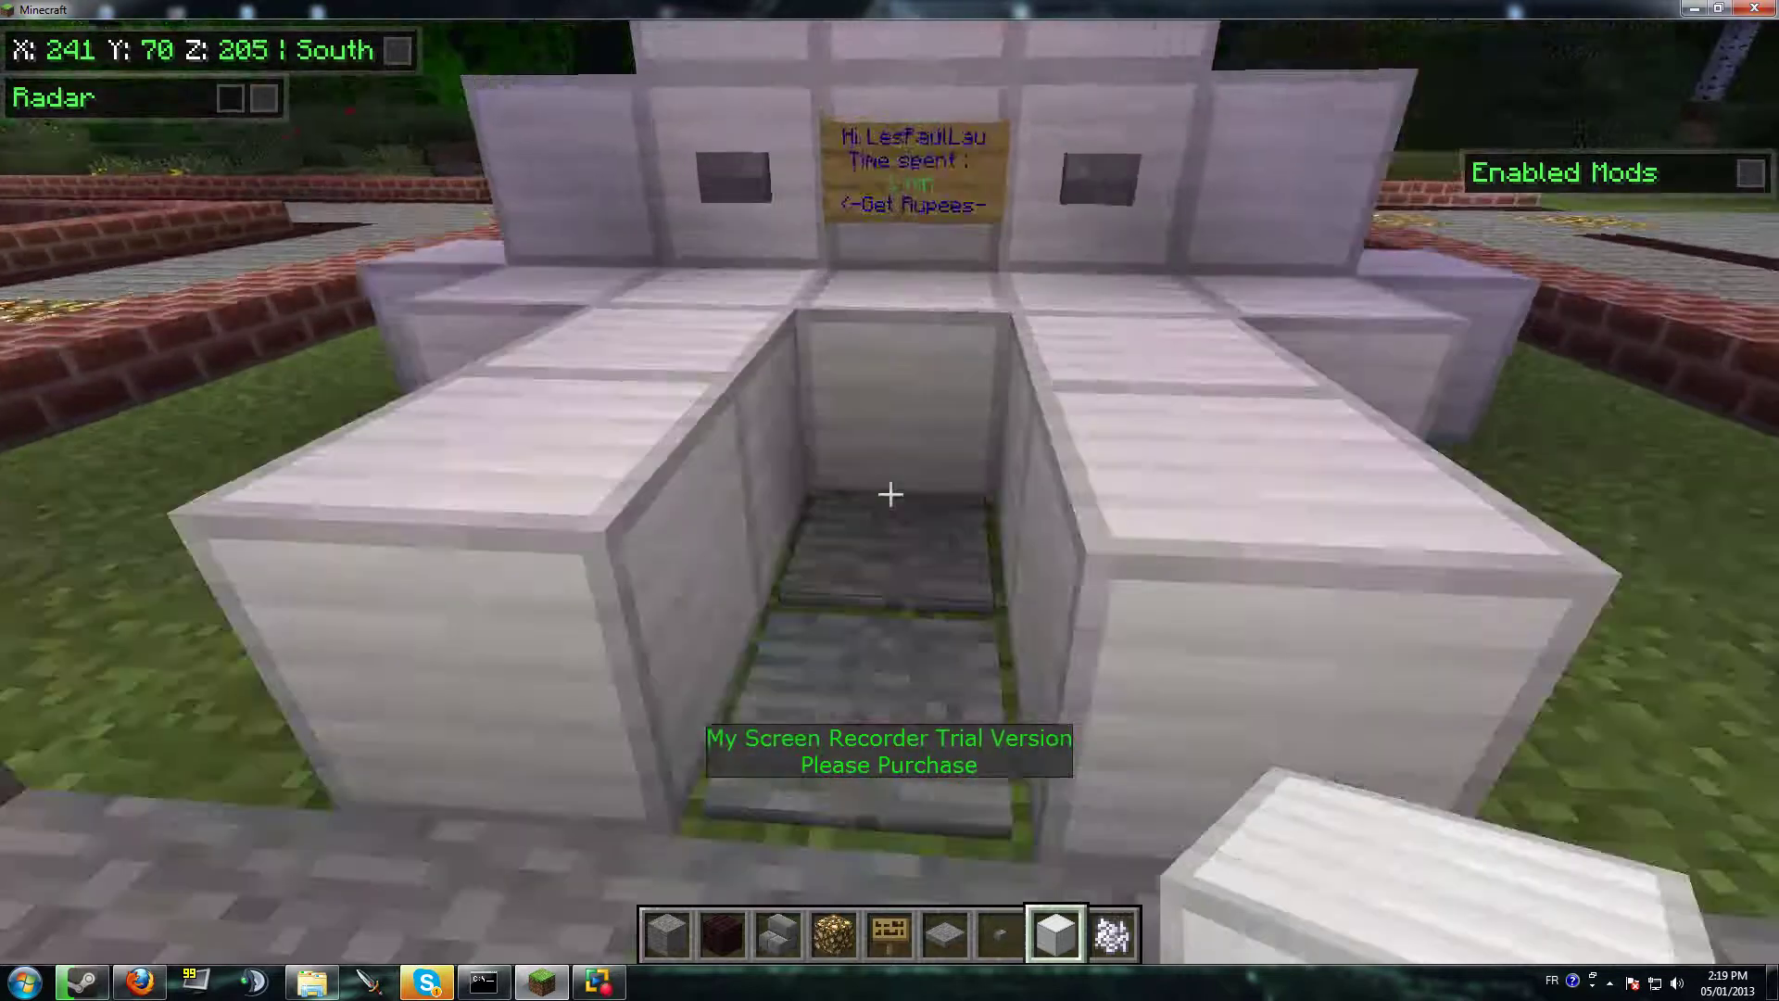
key(s)
key(s)
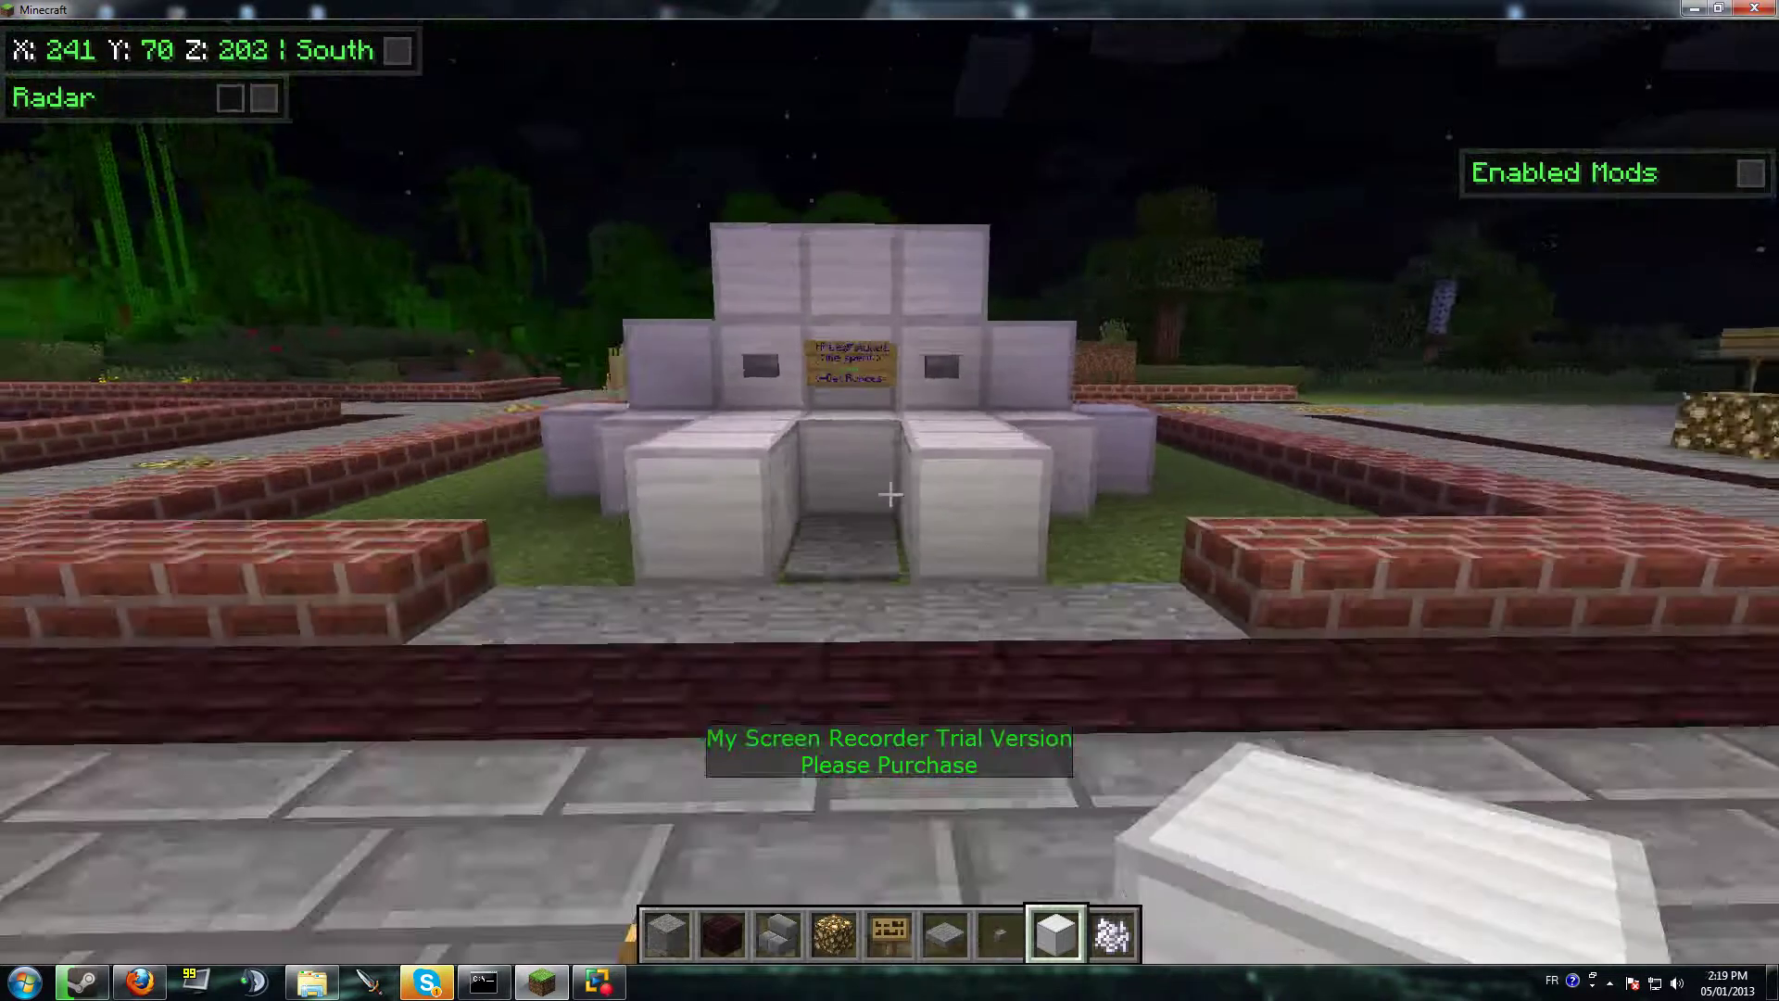
key(w)
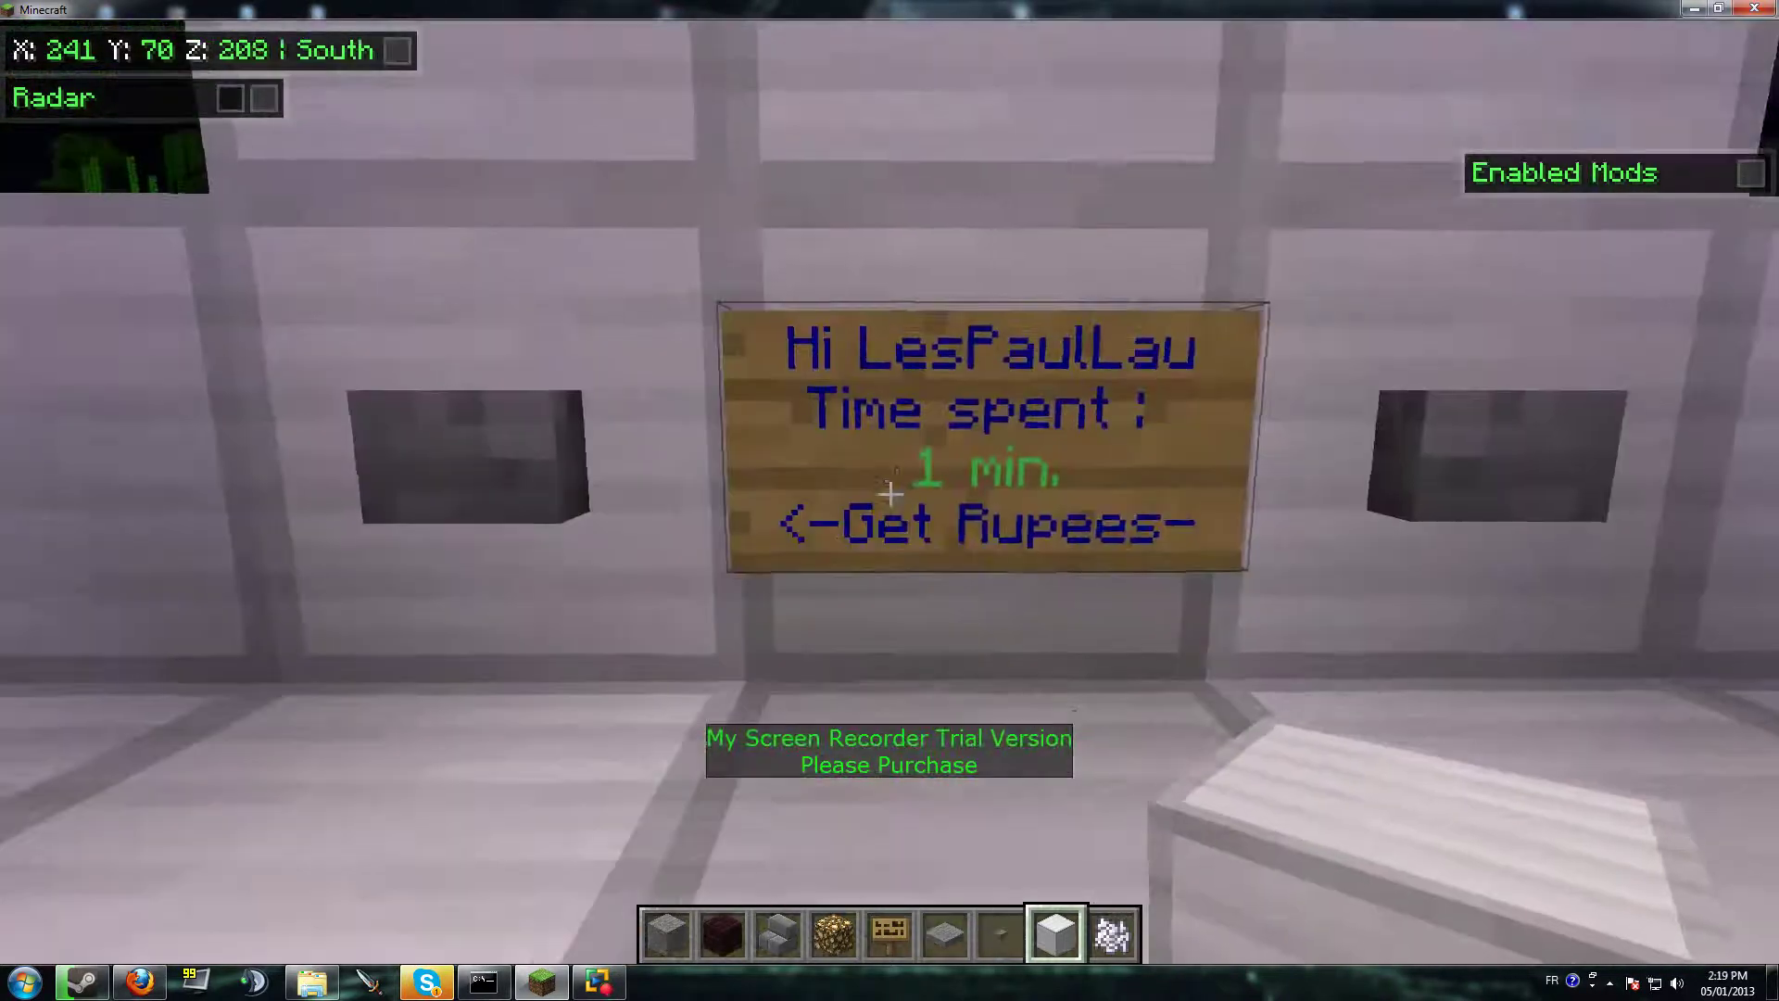
key(s)
key(s)
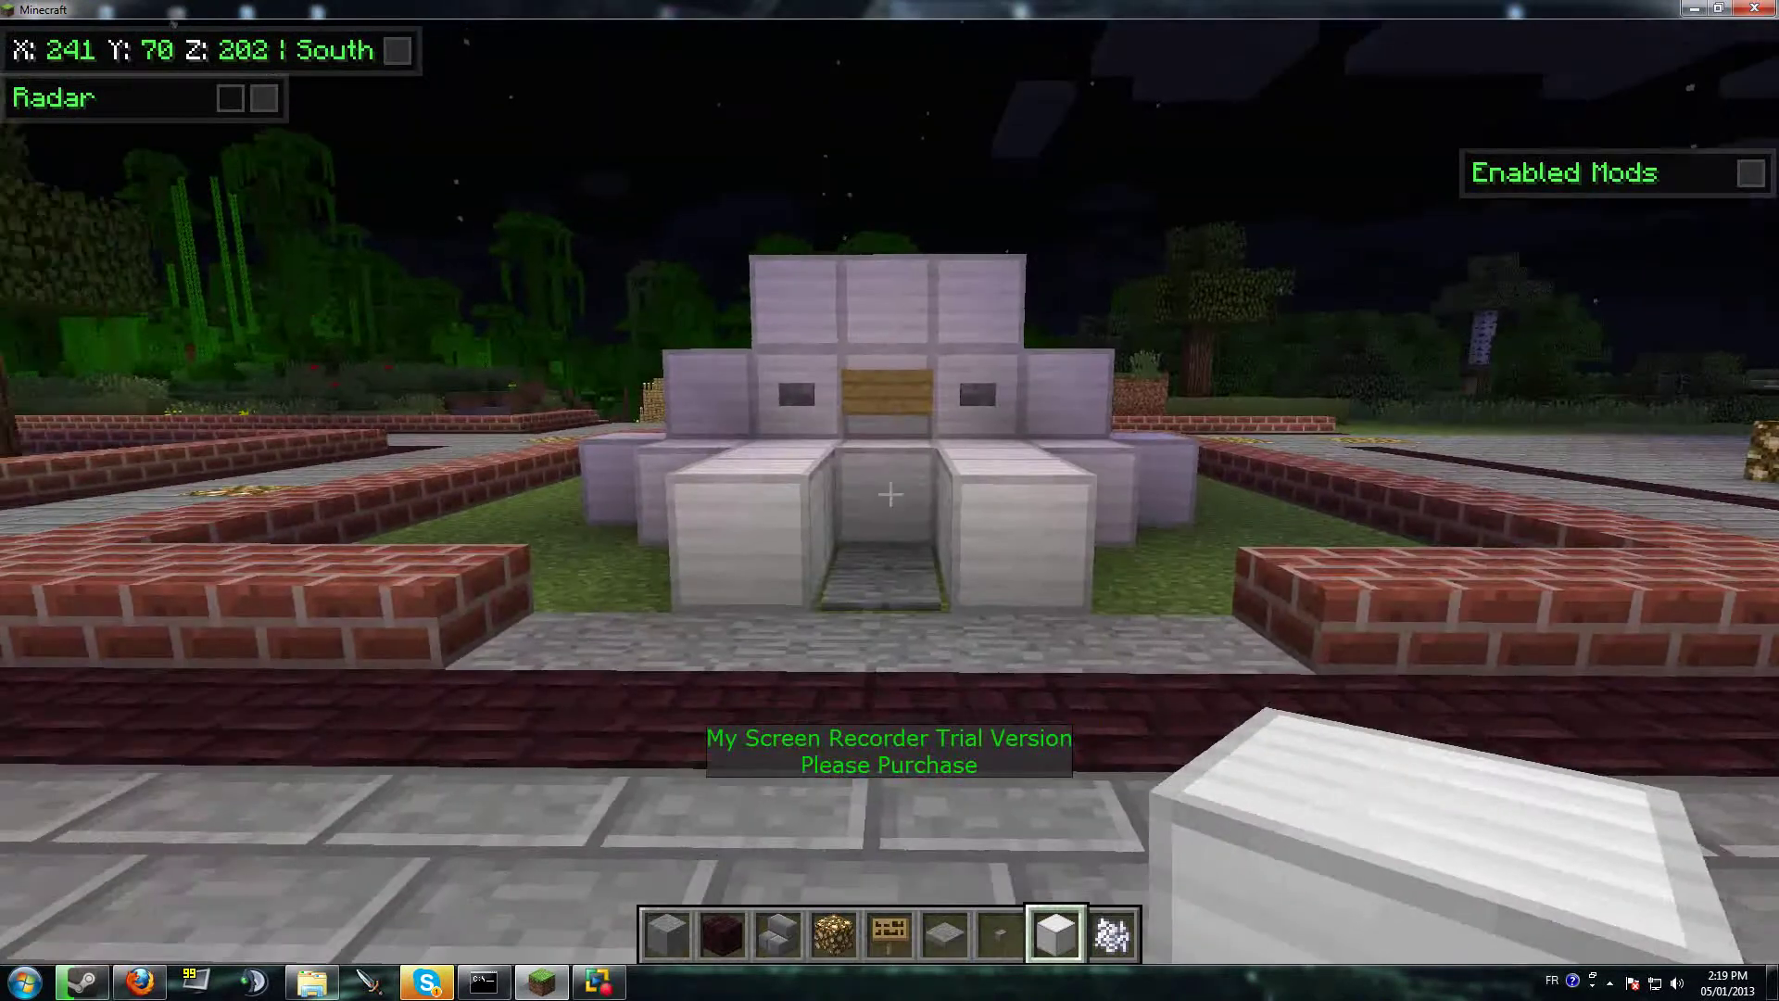
key(Escape)
Disconnect, rejoin the Enjoy Friends! server, and check the $16 balance with /money.
click(863, 567)
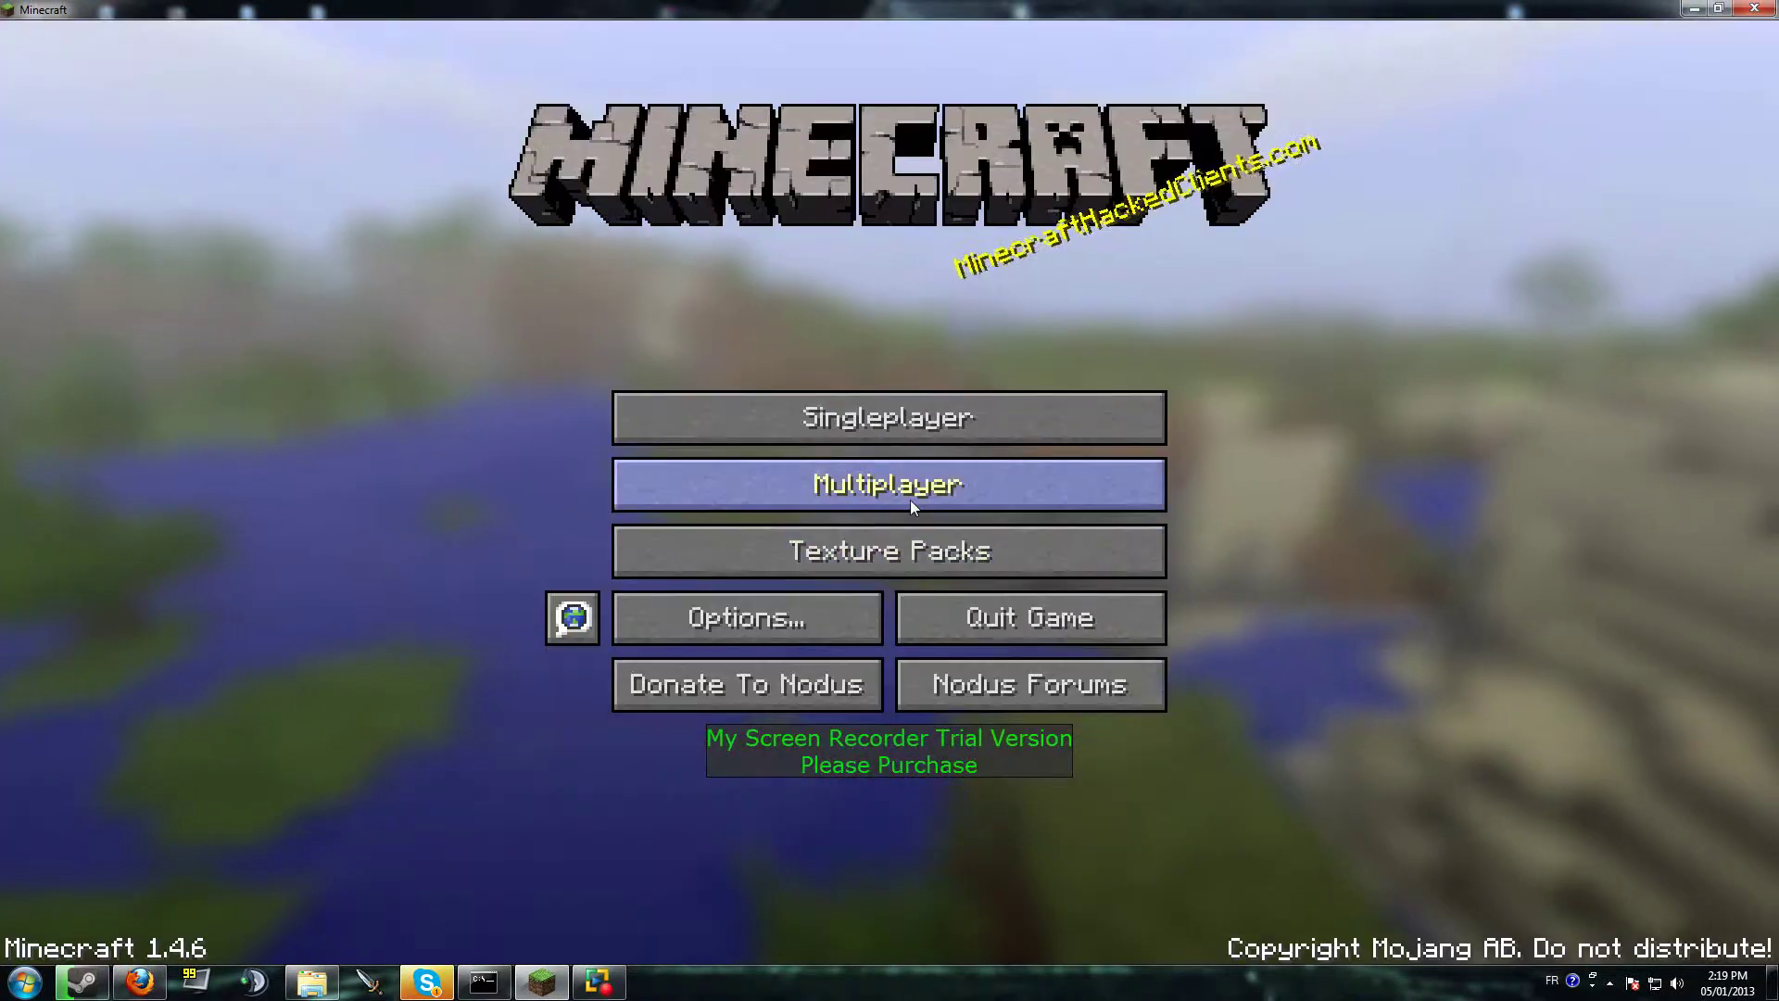
click(911, 499)
double_click(986, 406)
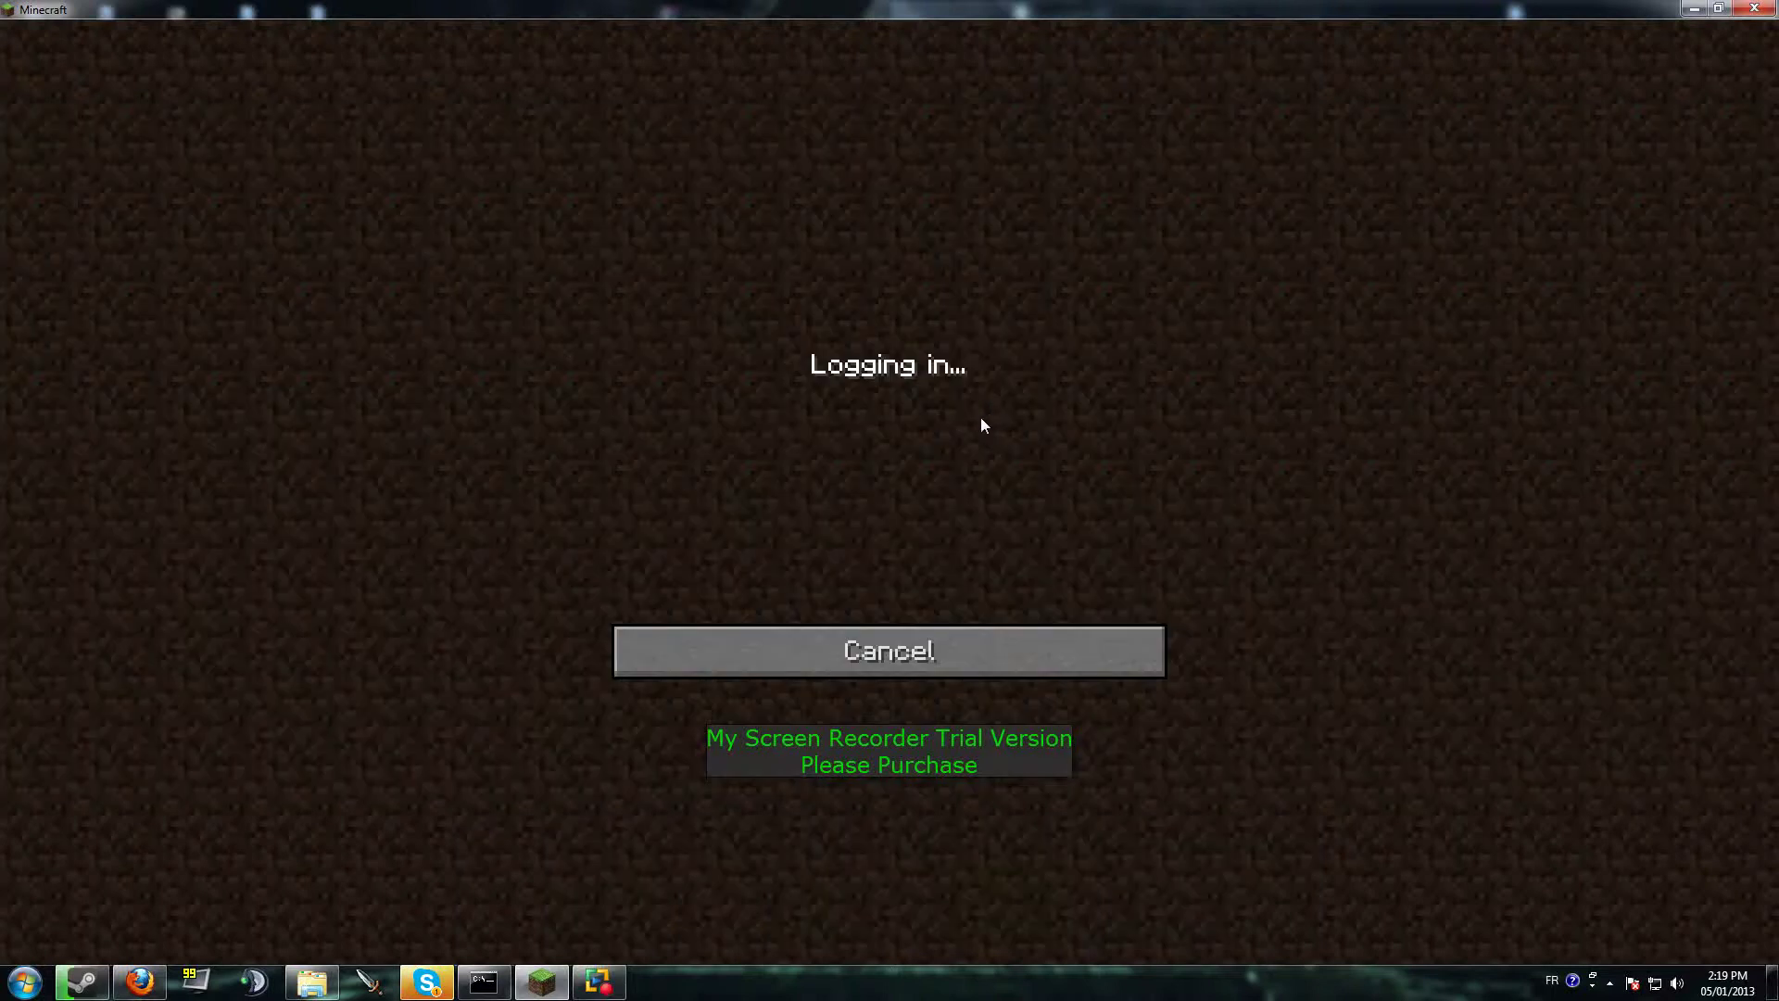
text(/m)
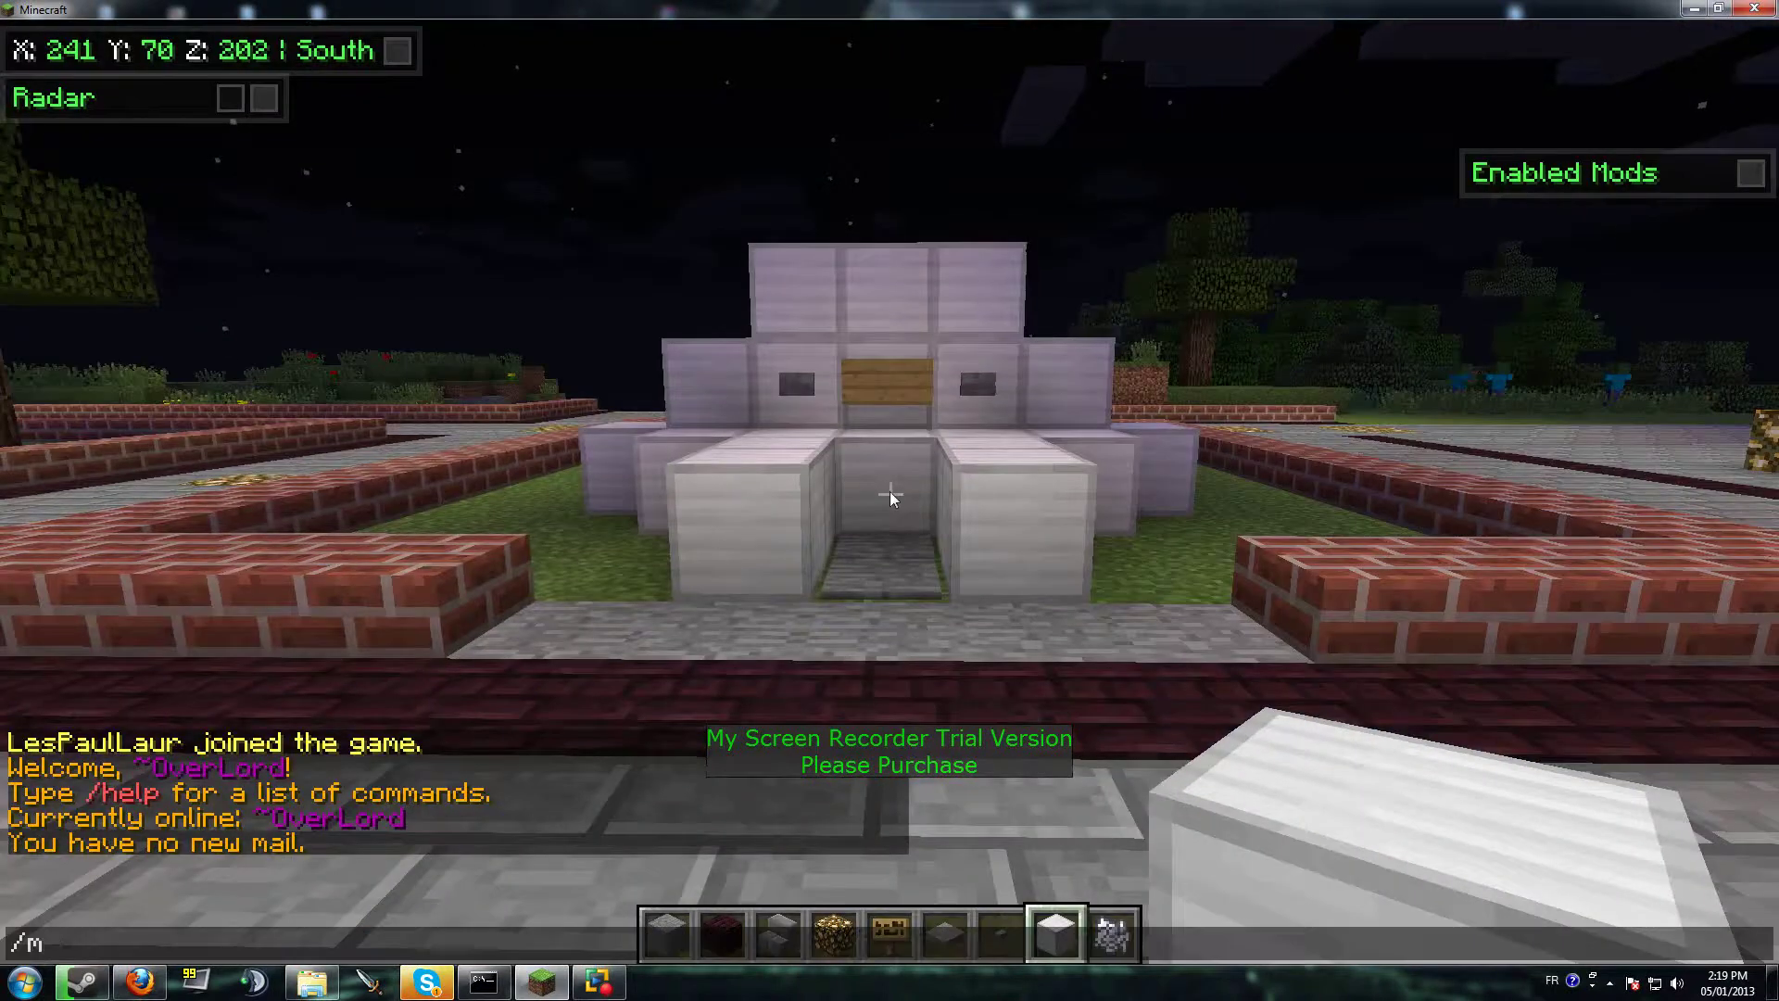
text(oney)
key(Return)
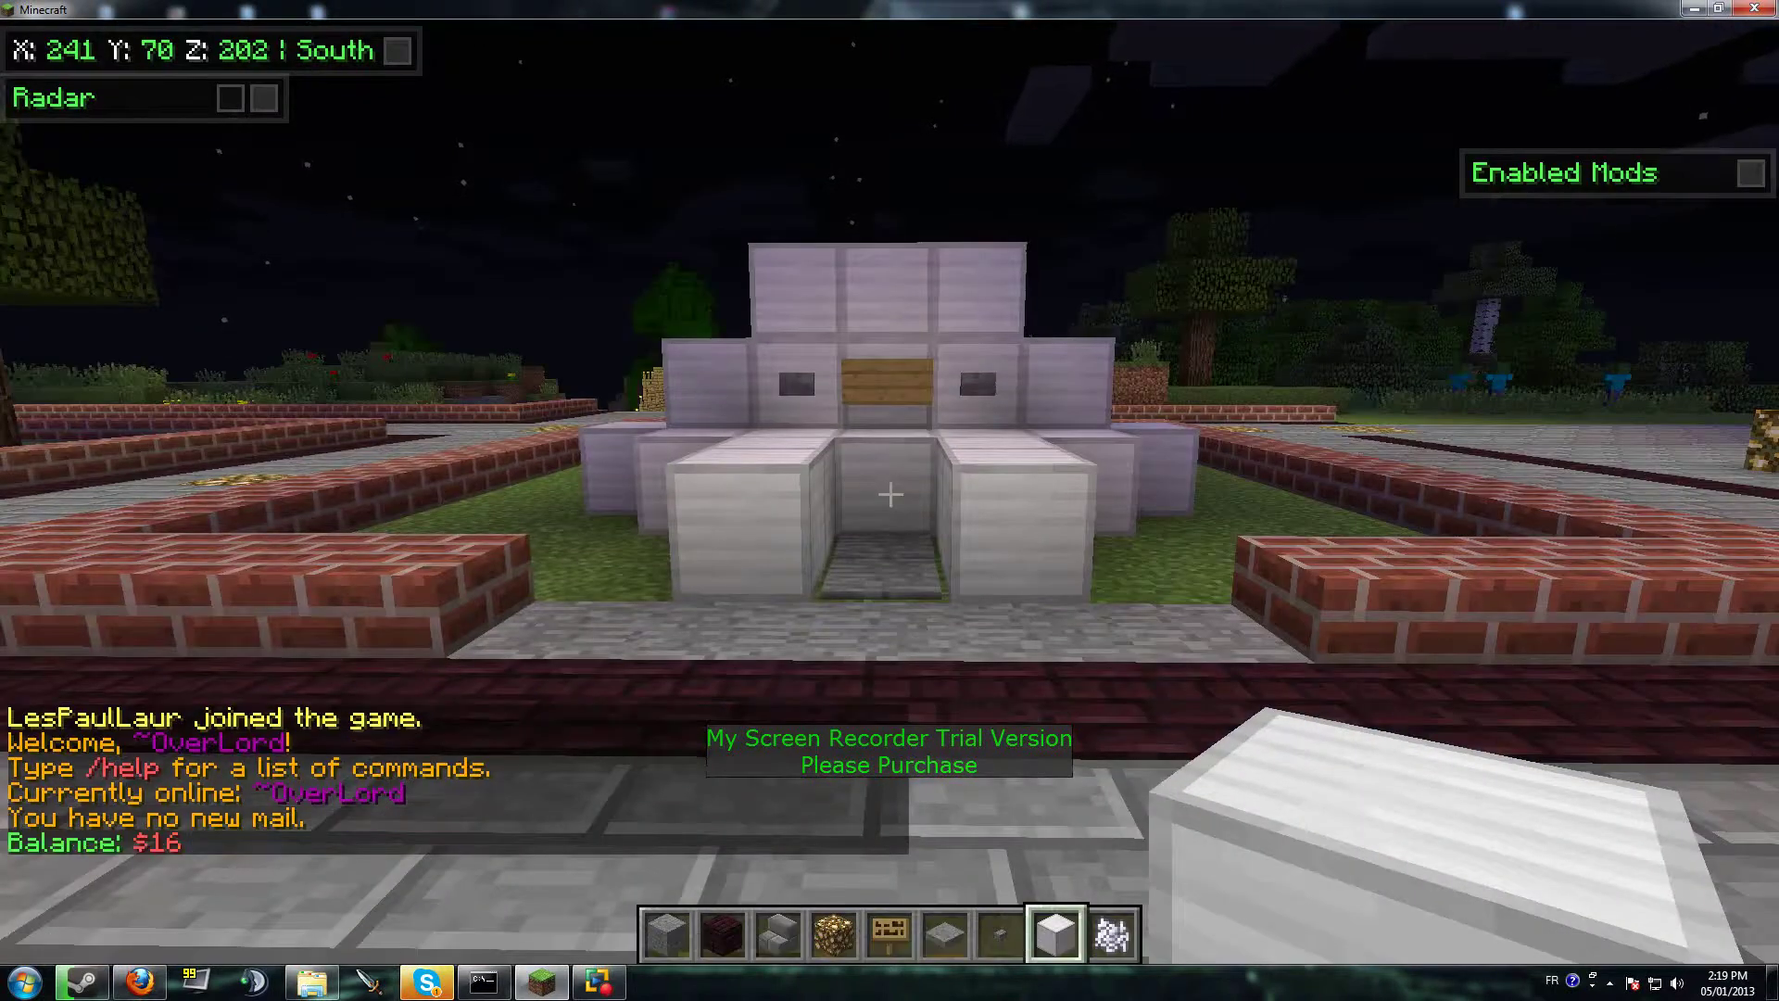
key(w)
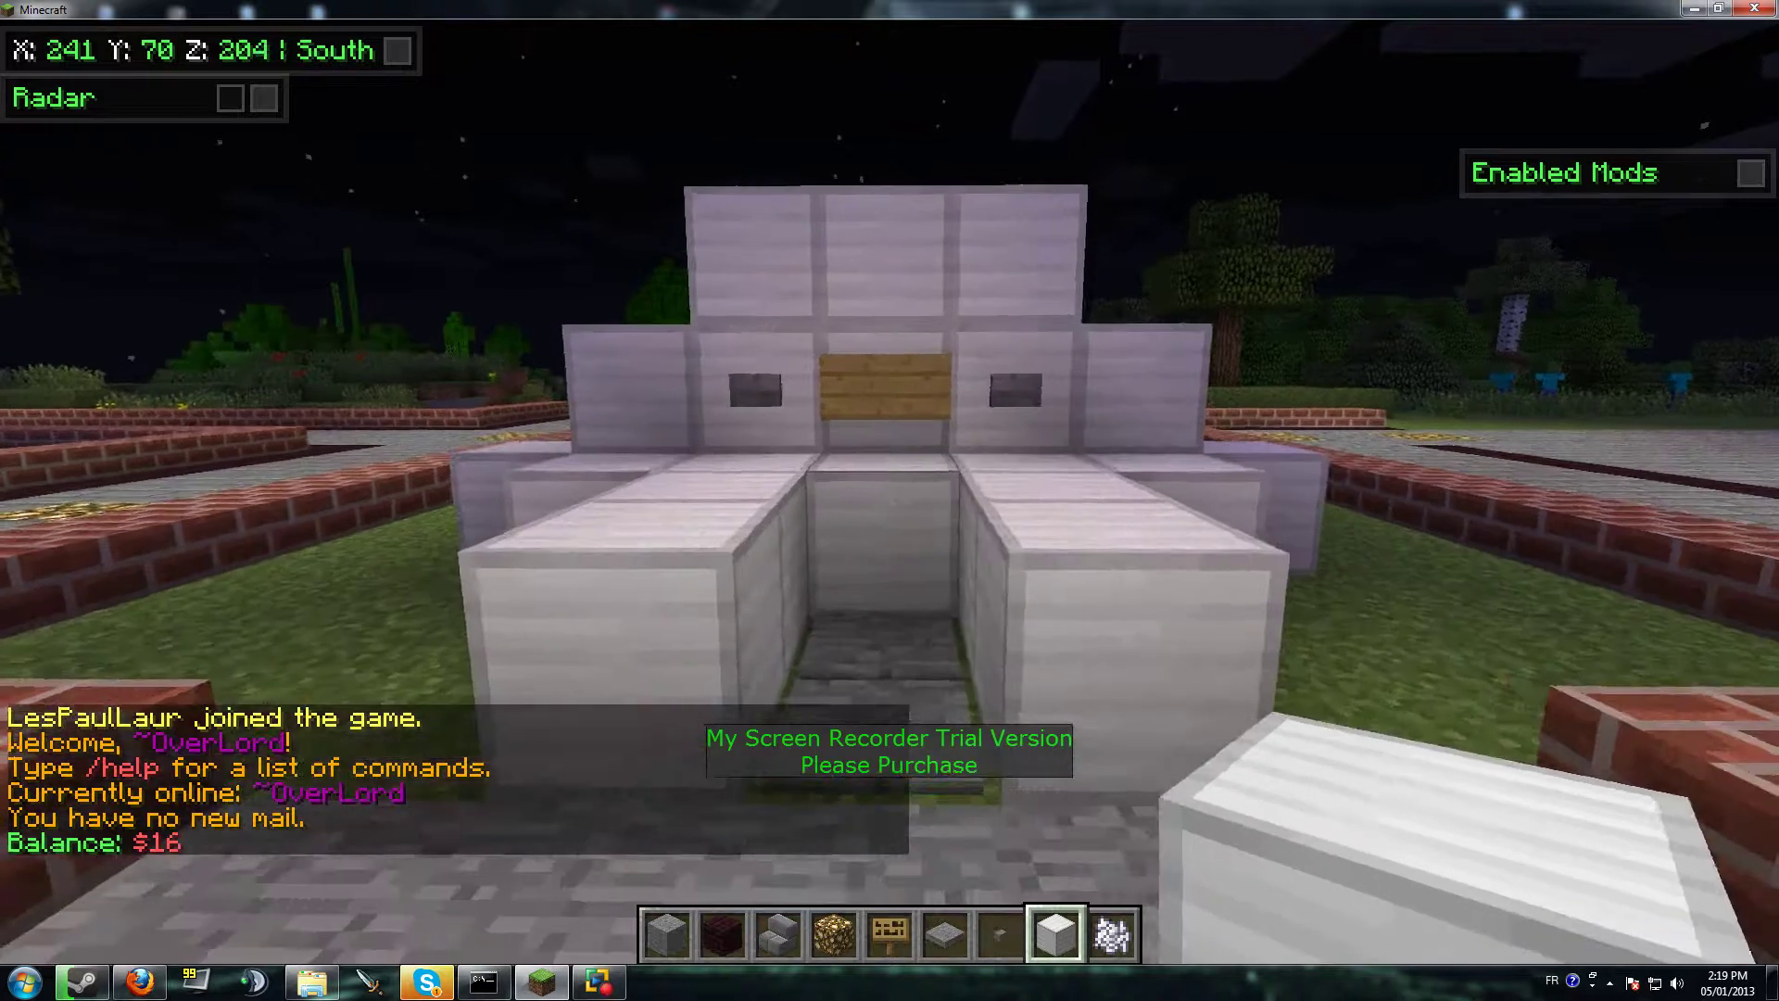
key(w)
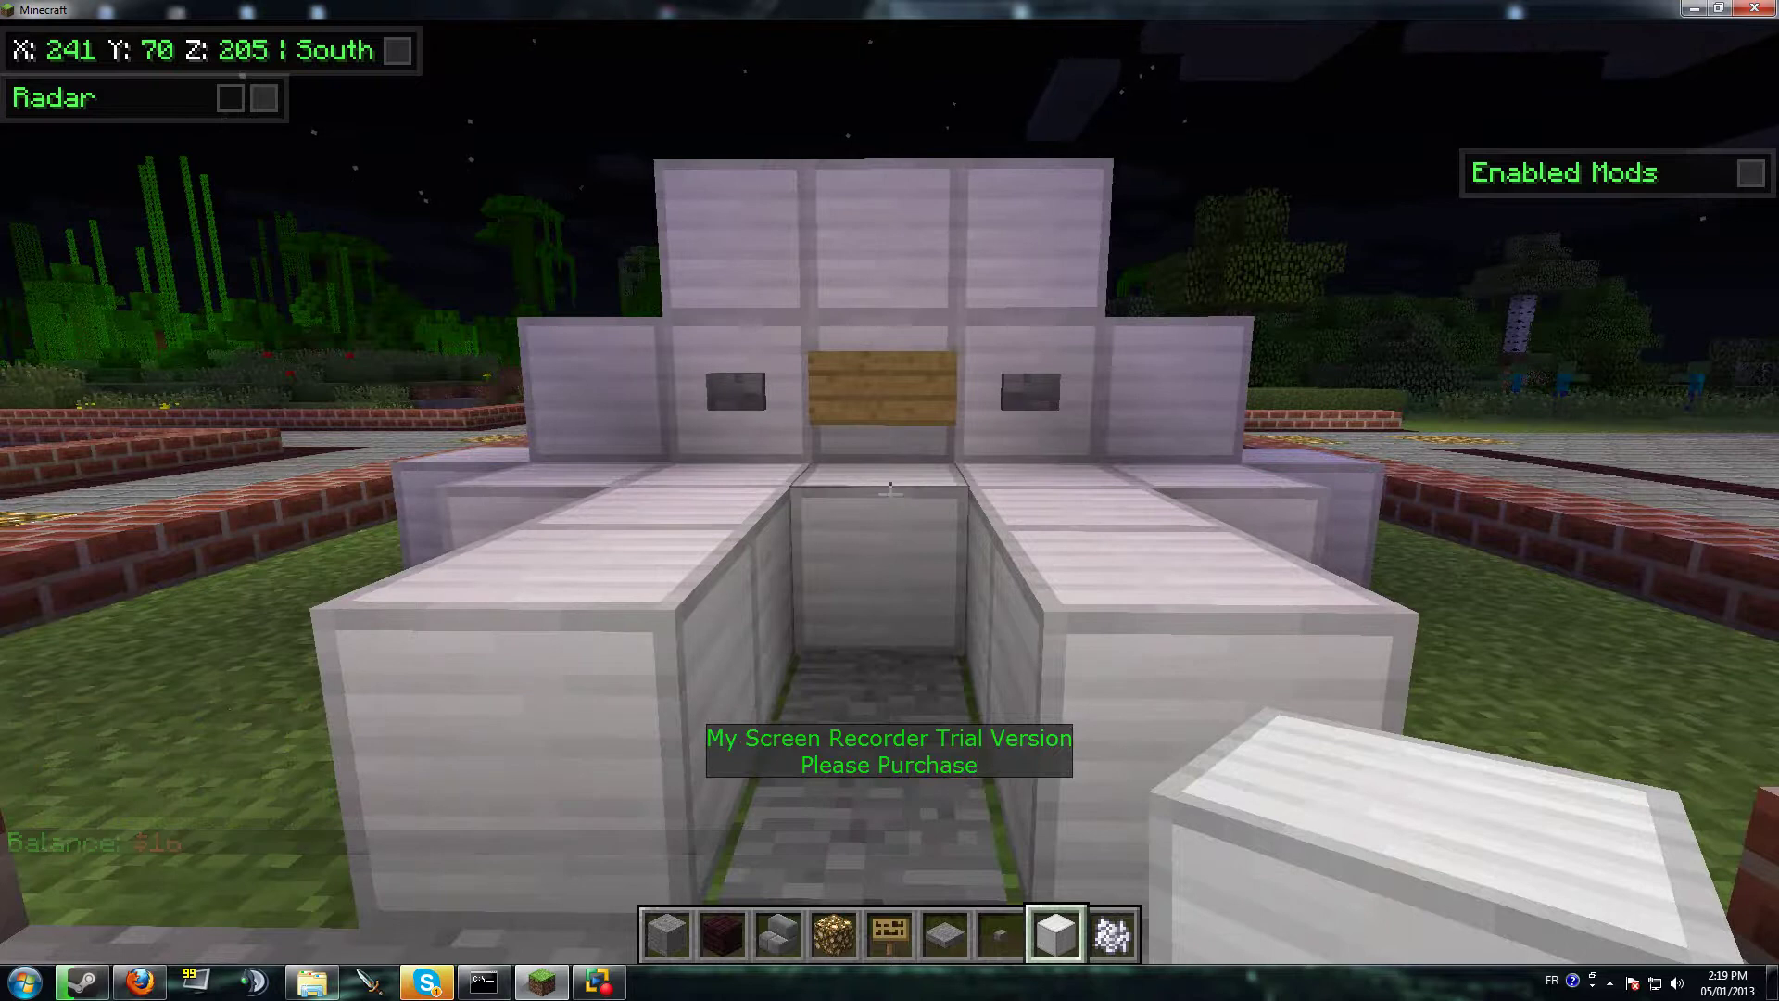
key(w)
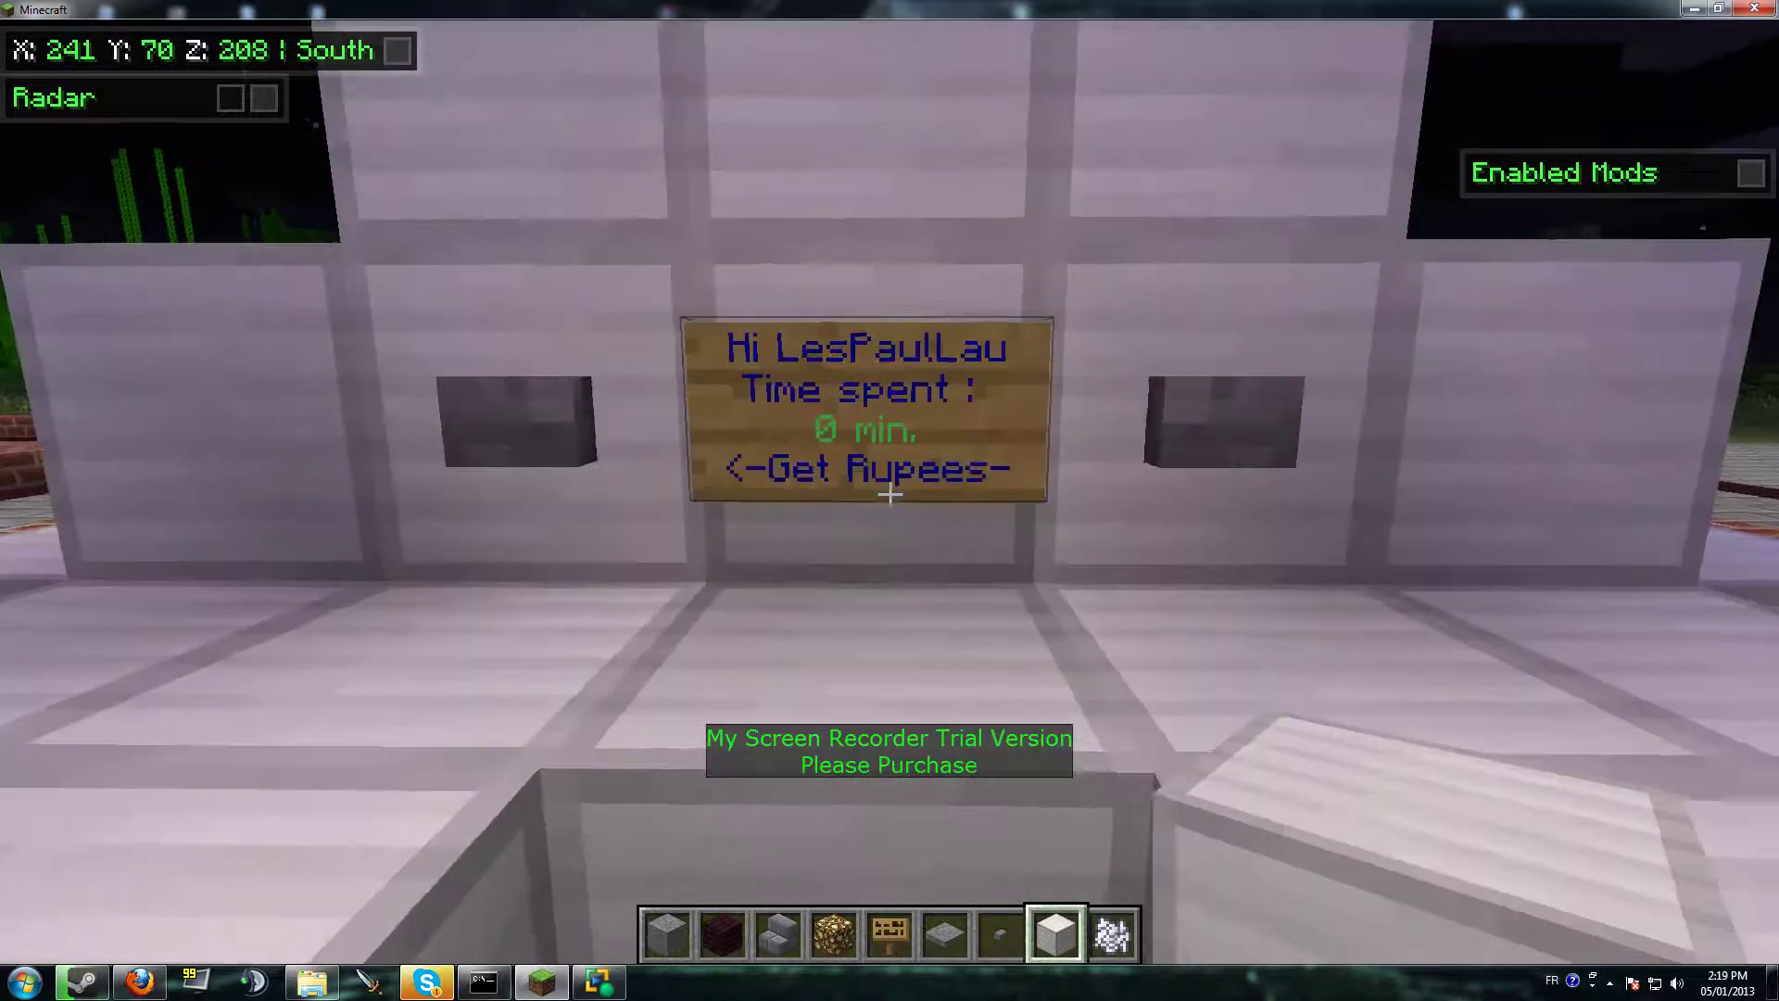
key(s)
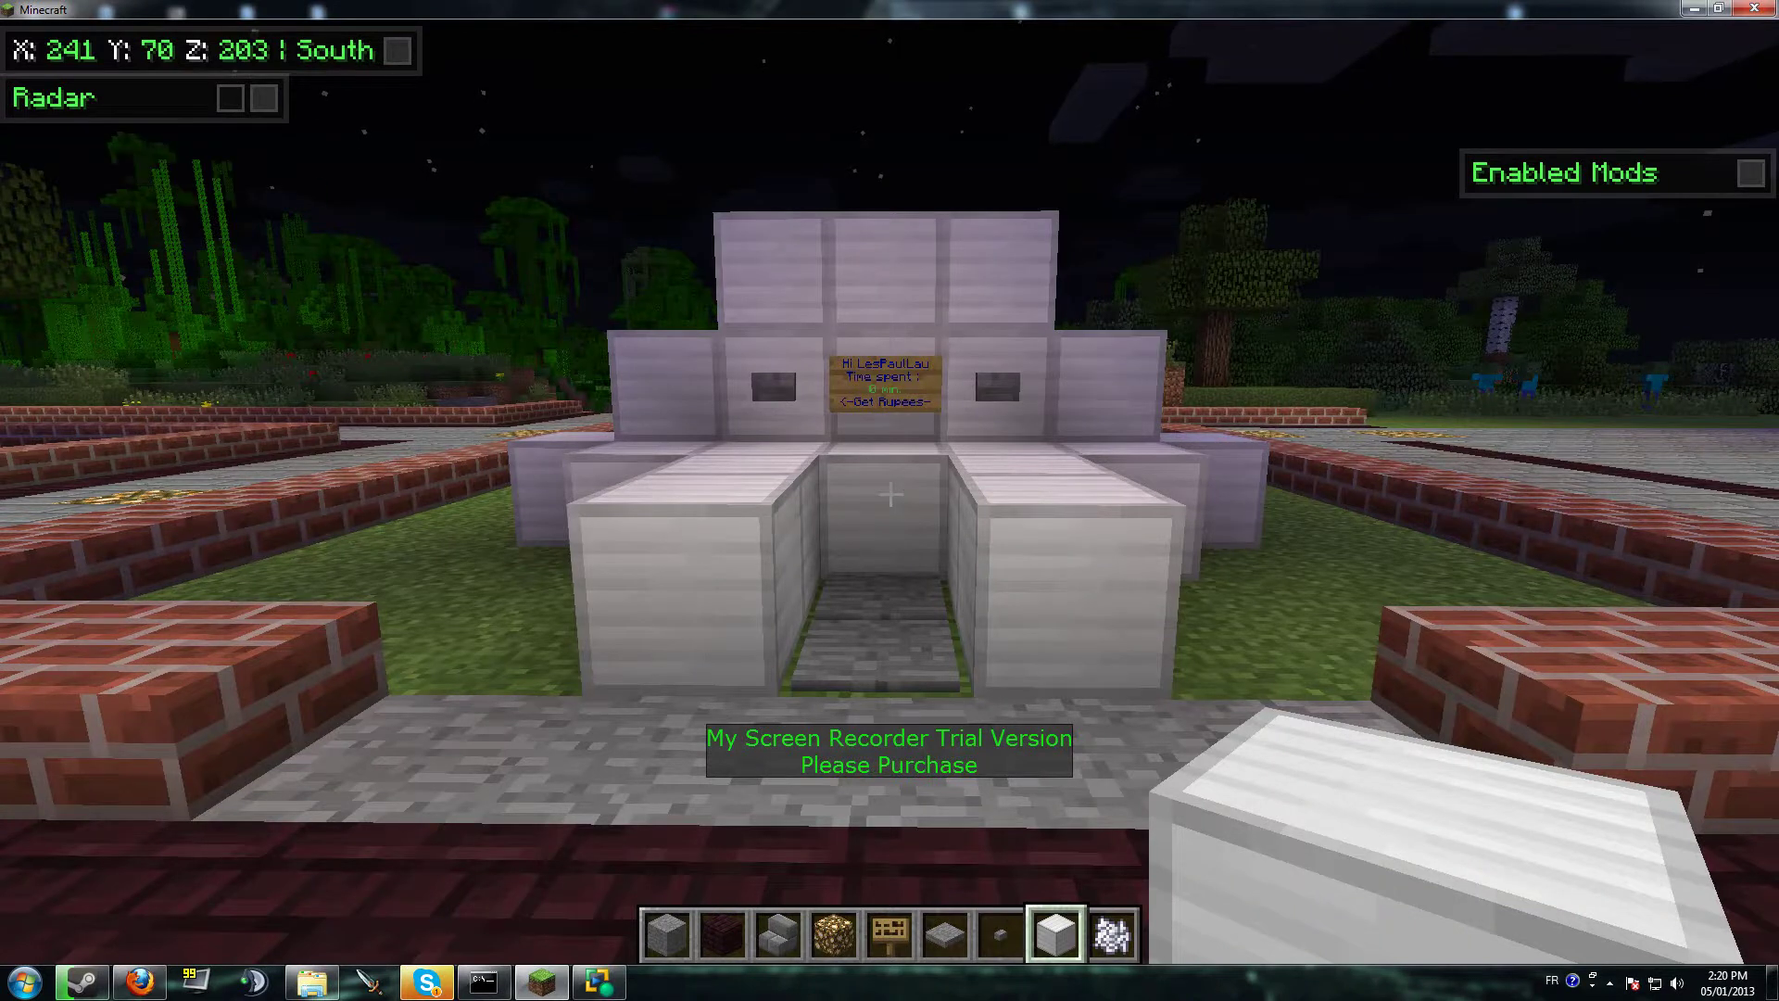
key(w)
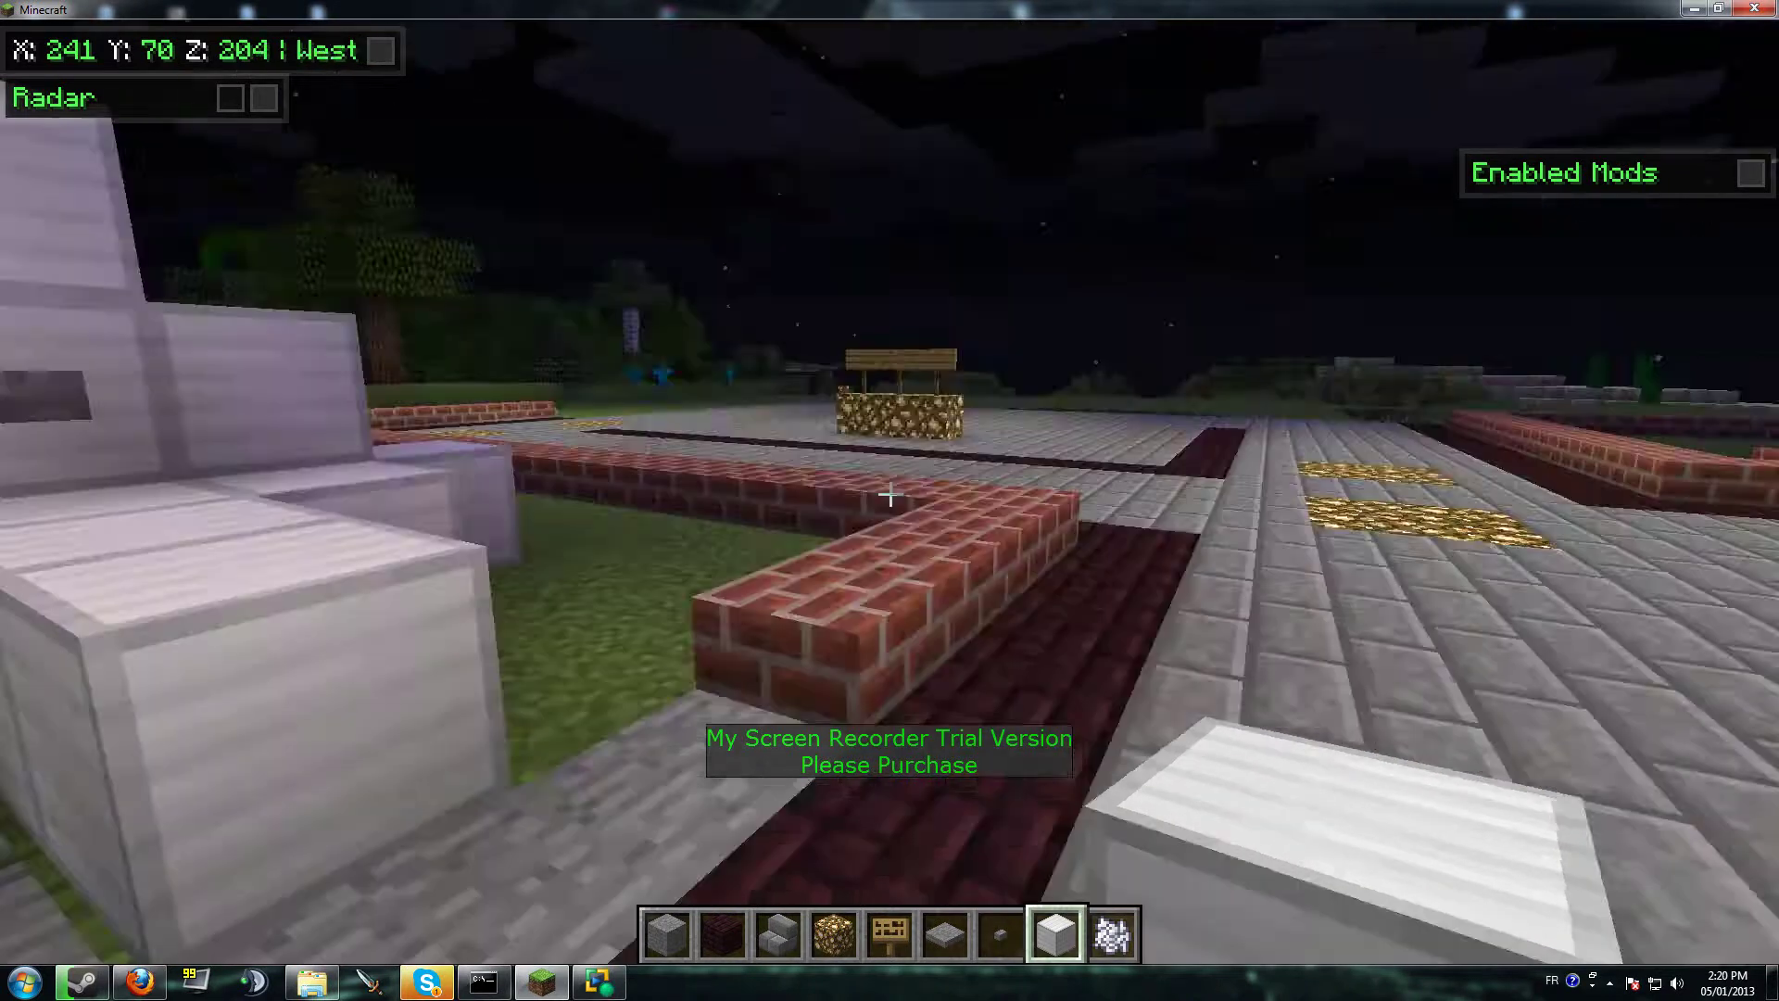
key(s)
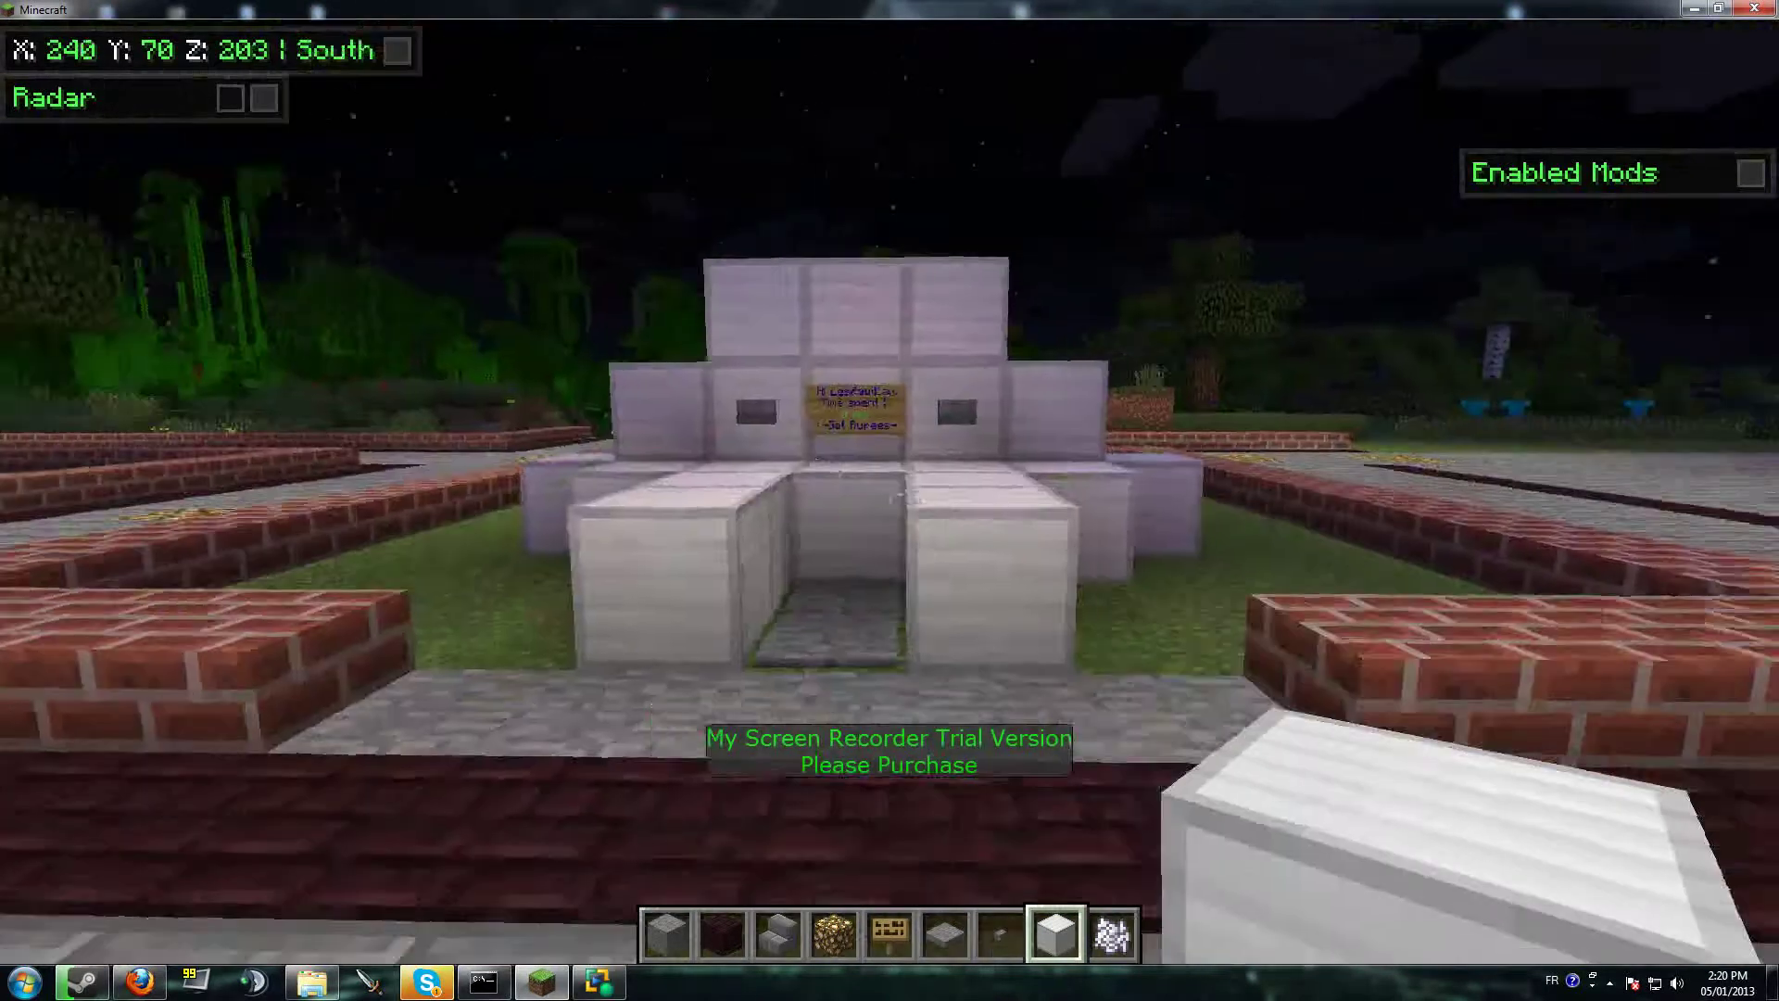
key(s)
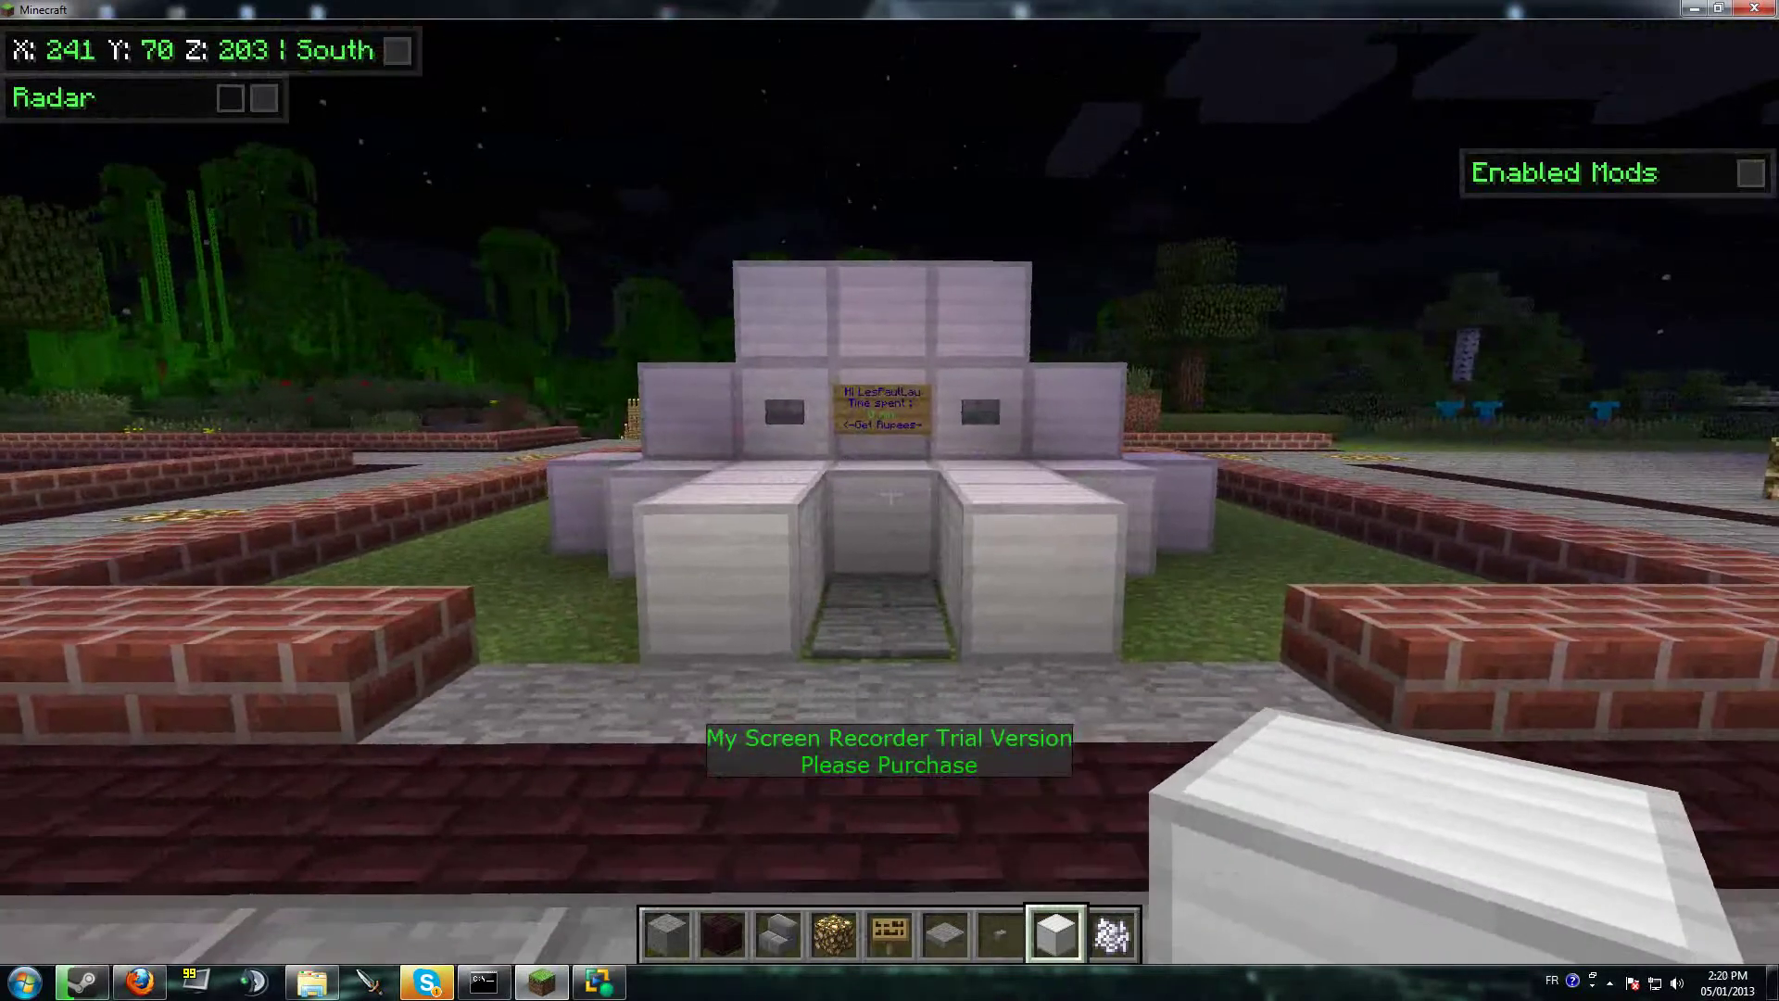